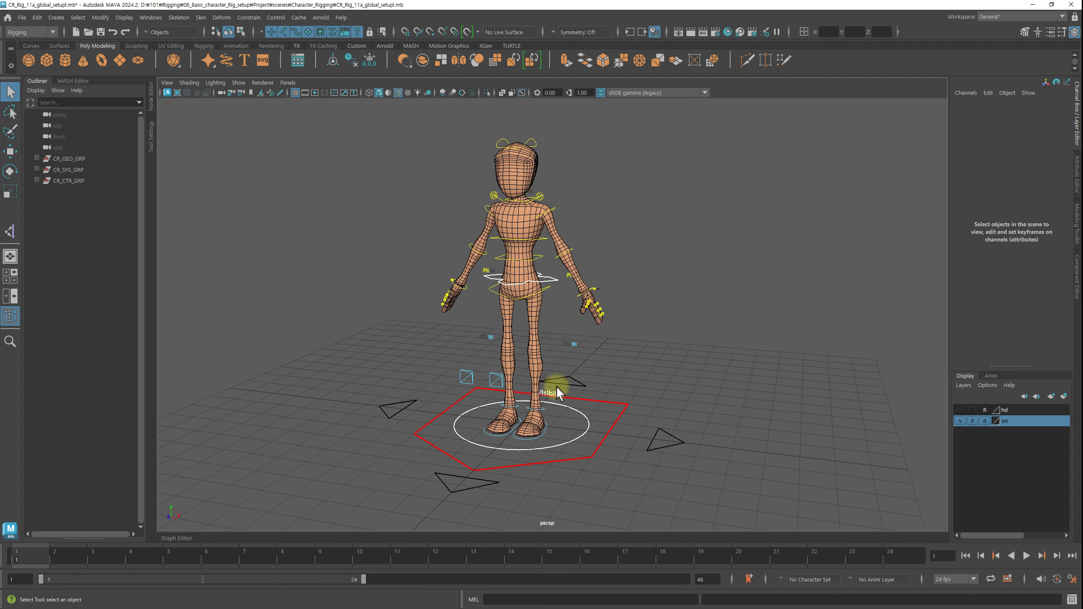
Dolly in and orbit the persp camera to a three-quarter view of the character
alt+right_drag(493, 308, 611, 318)
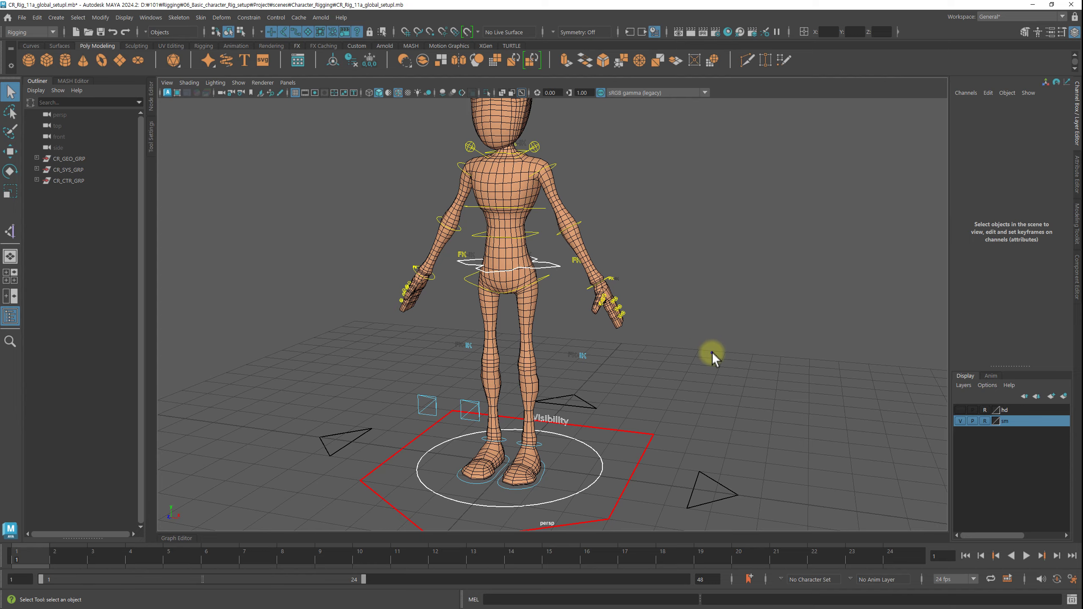
mouse_move(712, 353)
alt+mouse_down()
mouse_move(582, 342)
mouse_move(627, 340)
alt+mouse_up()
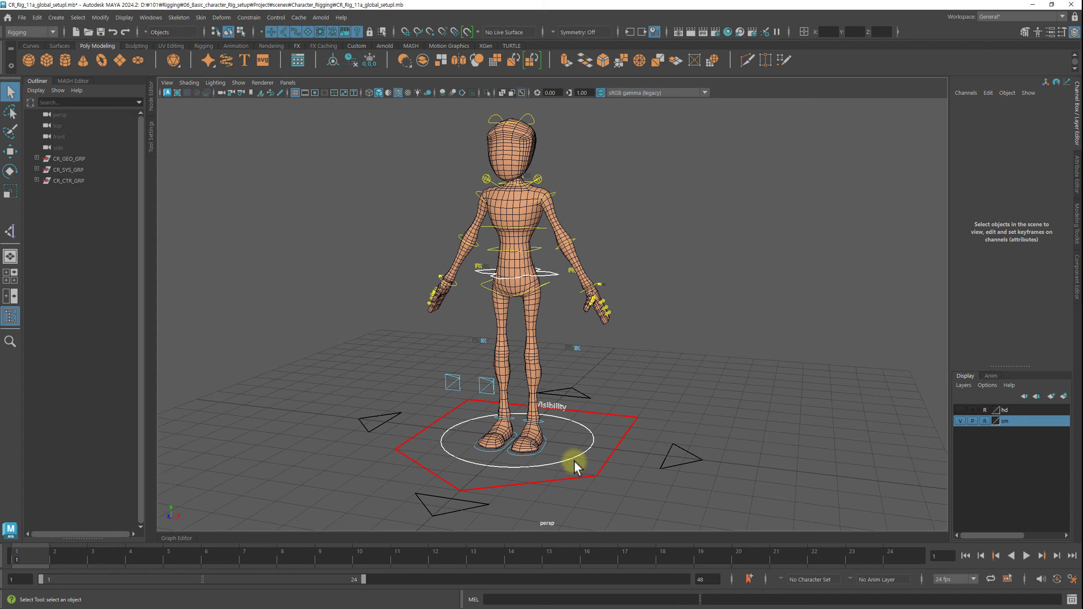
scroll(725, 452, down, 2)
scroll(612, 427, down, 3)
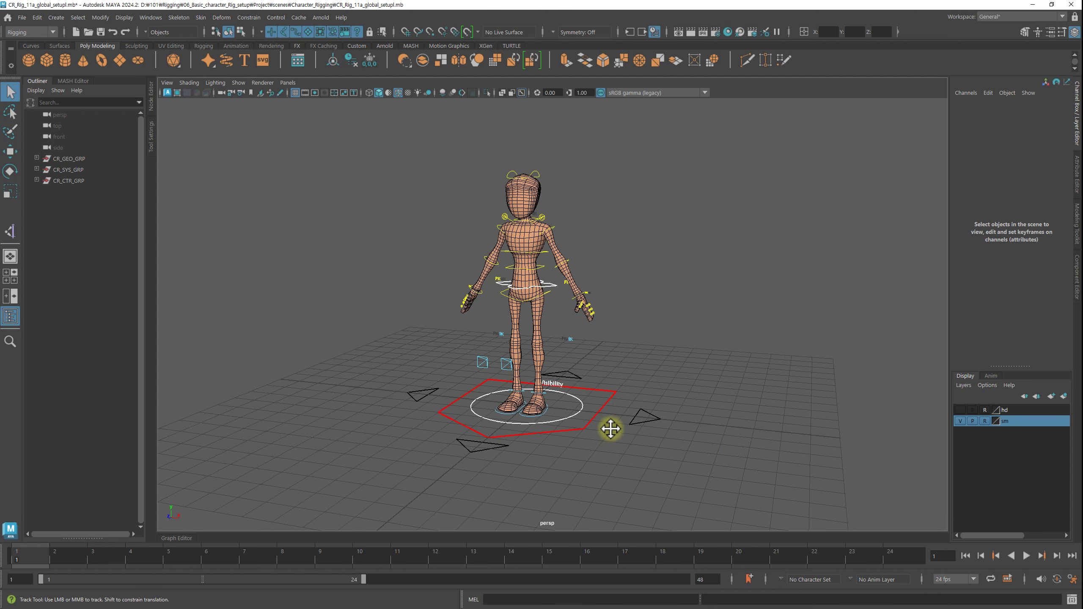
Expand CR_CTR_GRP in the Outliner to list its child control groups
click(36, 180)
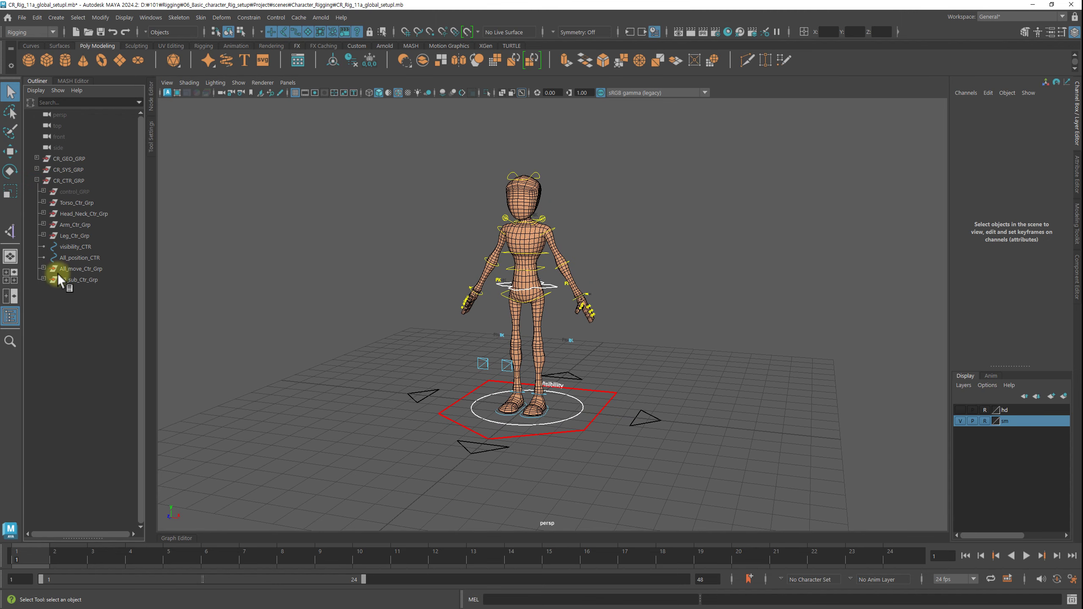
scroll(598, 362, up, 2)
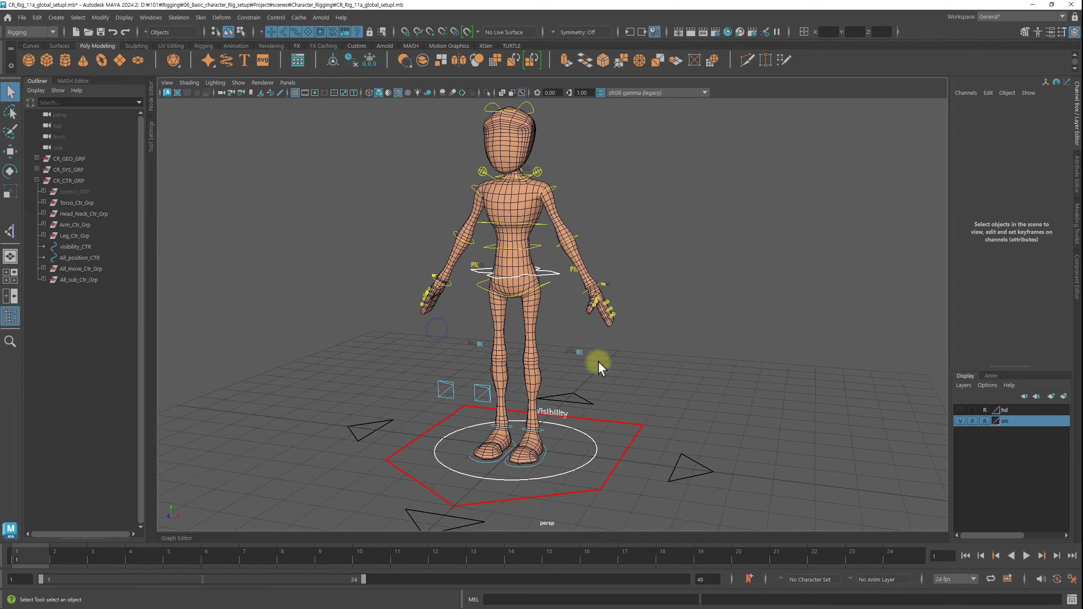
scroll(608, 332, up, 2)
scroll(608, 332, down, 1)
scroll(683, 397, down, 2)
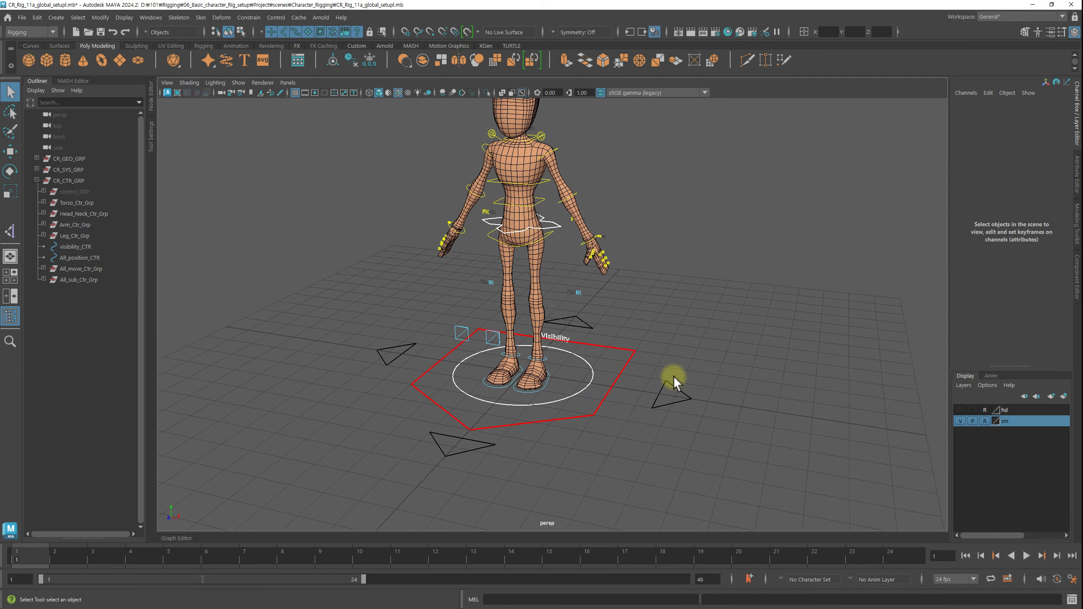
Select the green triangle All_position_CTR control to inspect its channels
click(674, 379)
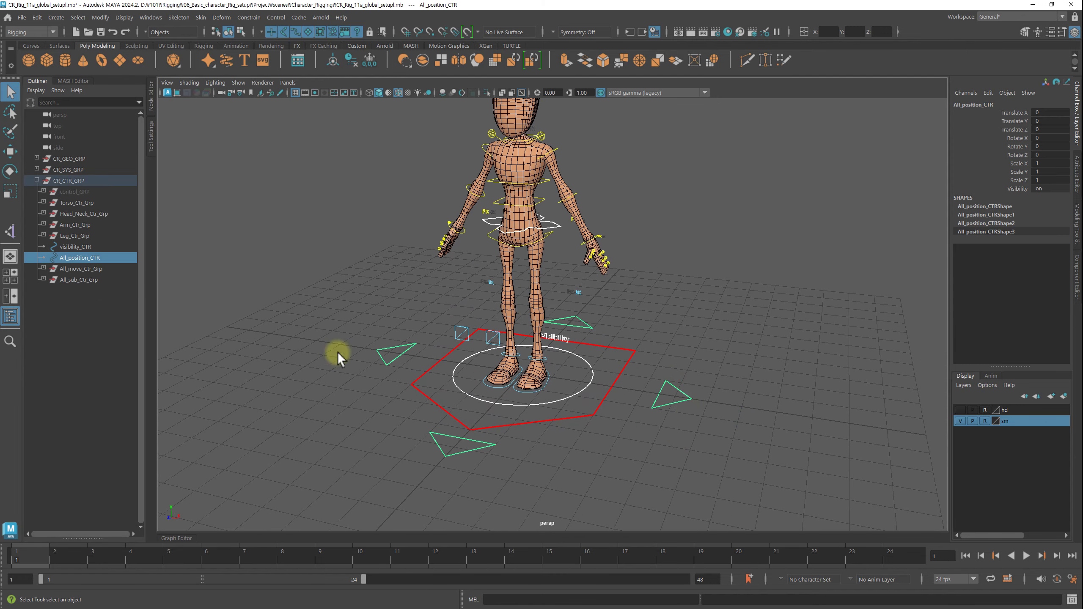
scroll(718, 355, down, 1)
scroll(661, 357, down, 2)
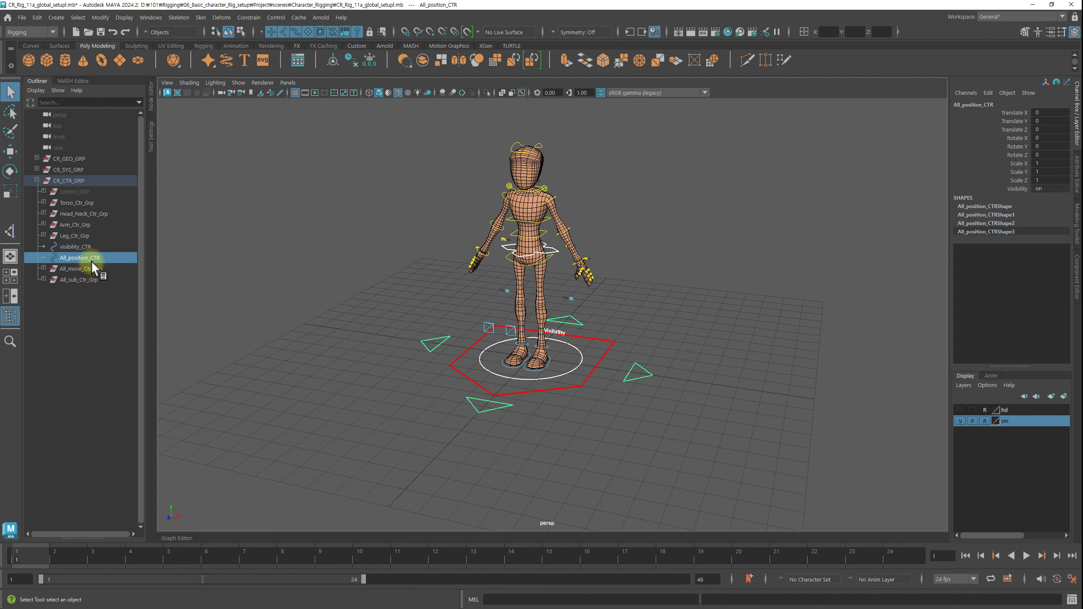
scroll(593, 365, up, 3)
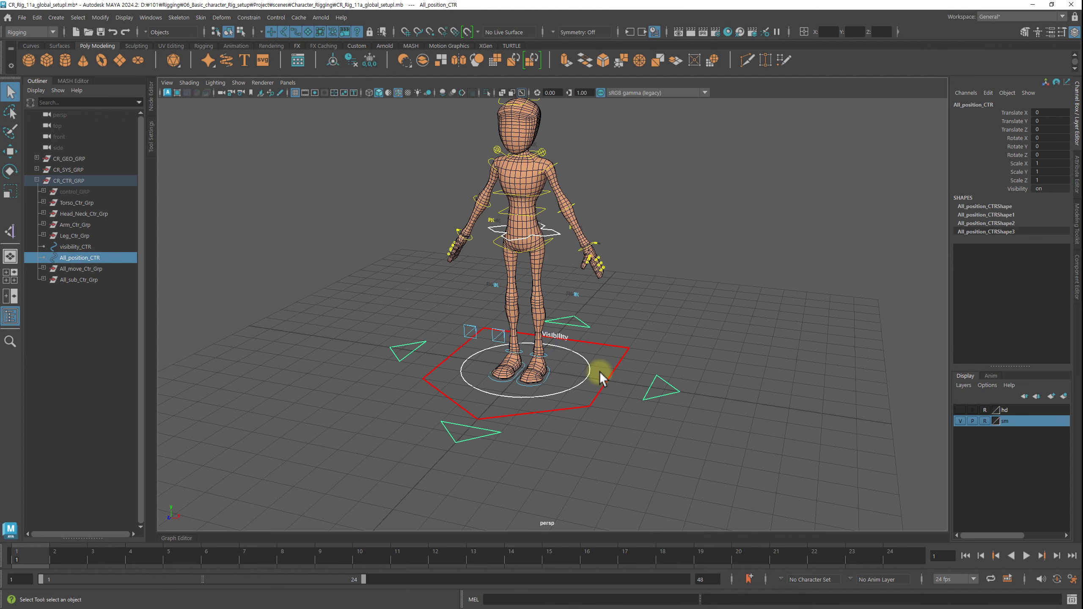
click(615, 406)
mouse_move(614, 406)
alt+mouse_down()
mouse_move(557, 411)
mouse_move(603, 385)
alt+mouse_up()
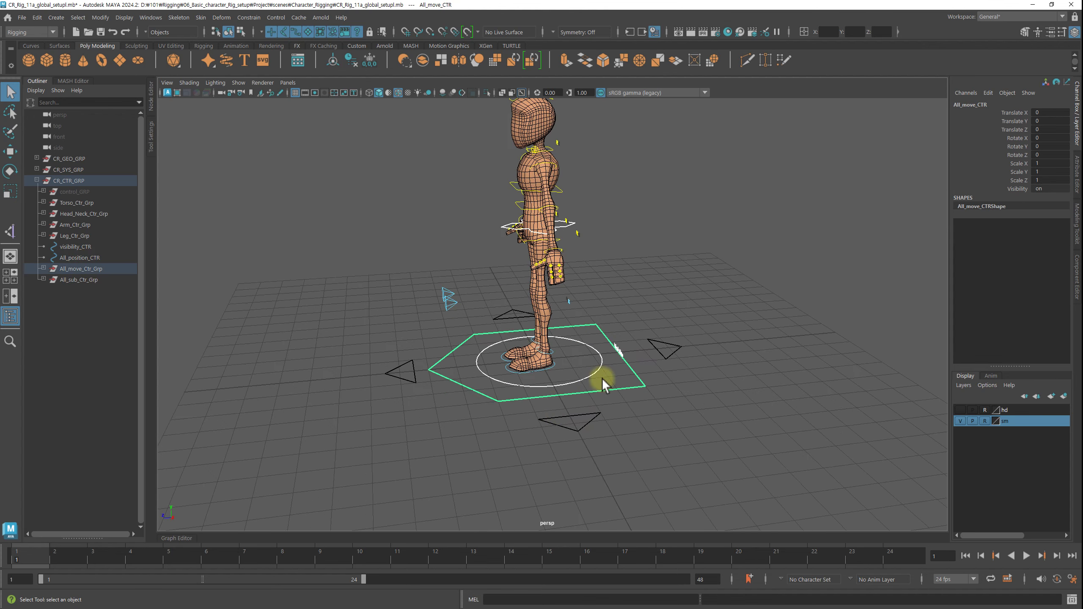
key(w)
drag(497, 367, 274, 375)
key(ctrl+z)
alt+drag(624, 375, 718, 382)
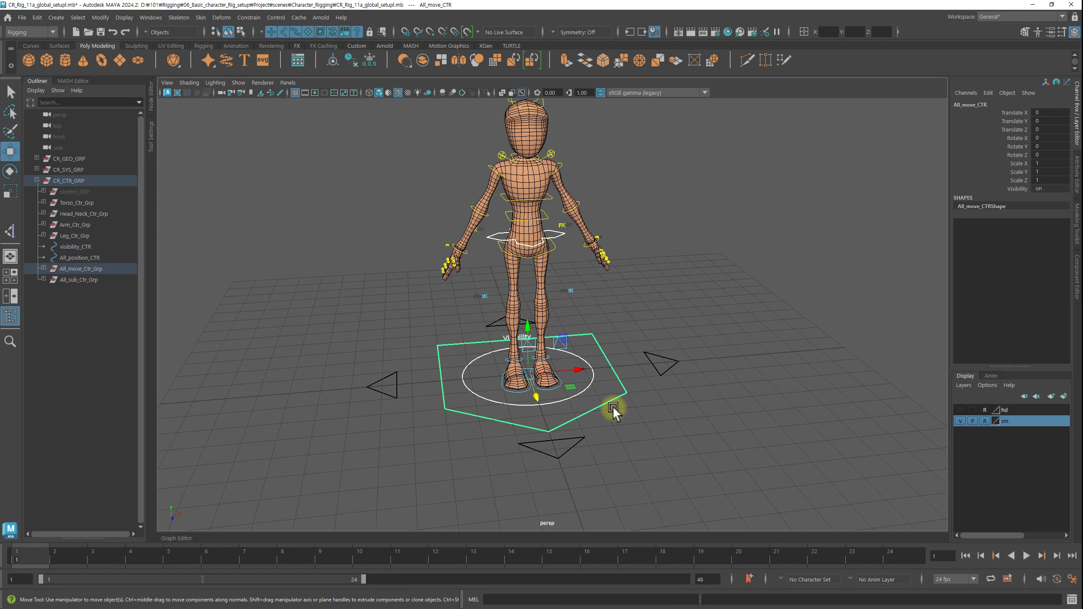
mouse_move(612, 410)
alt+mouse_down()
mouse_move(561, 408)
mouse_move(578, 379)
alt+mouse_up()
click(583, 373)
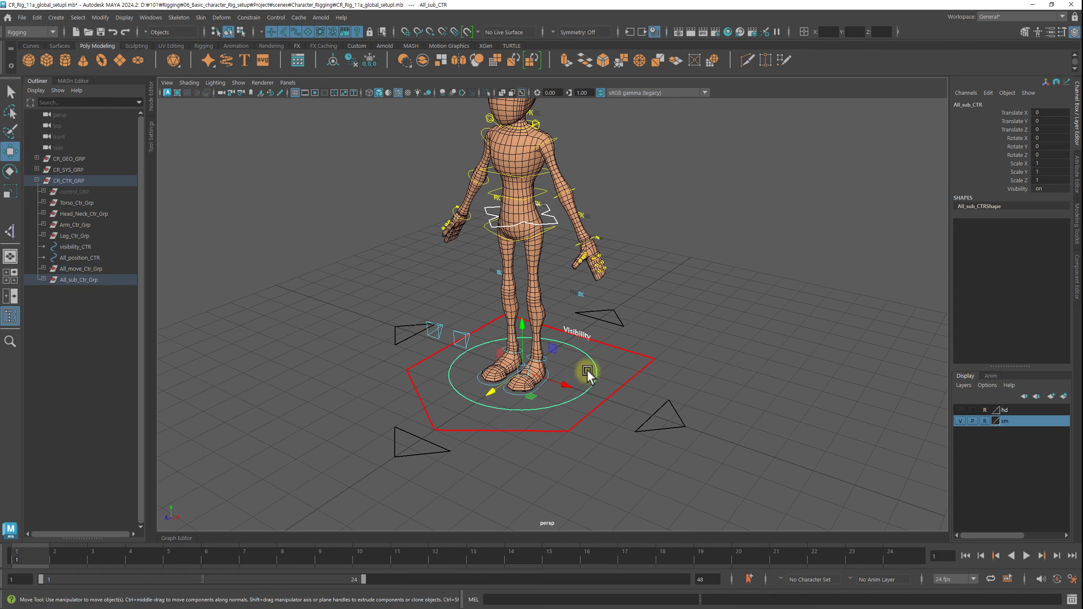
mouse_move(697, 370)
alt+mouse_down()
mouse_move(648, 360)
mouse_move(658, 372)
alt+mouse_up()
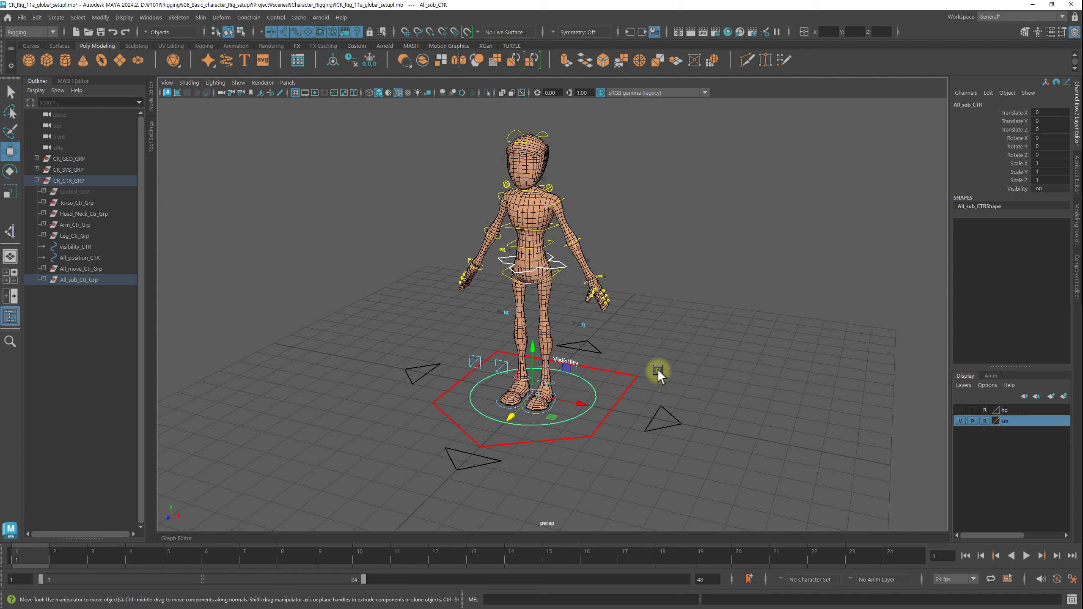
drag(672, 401, 659, 453)
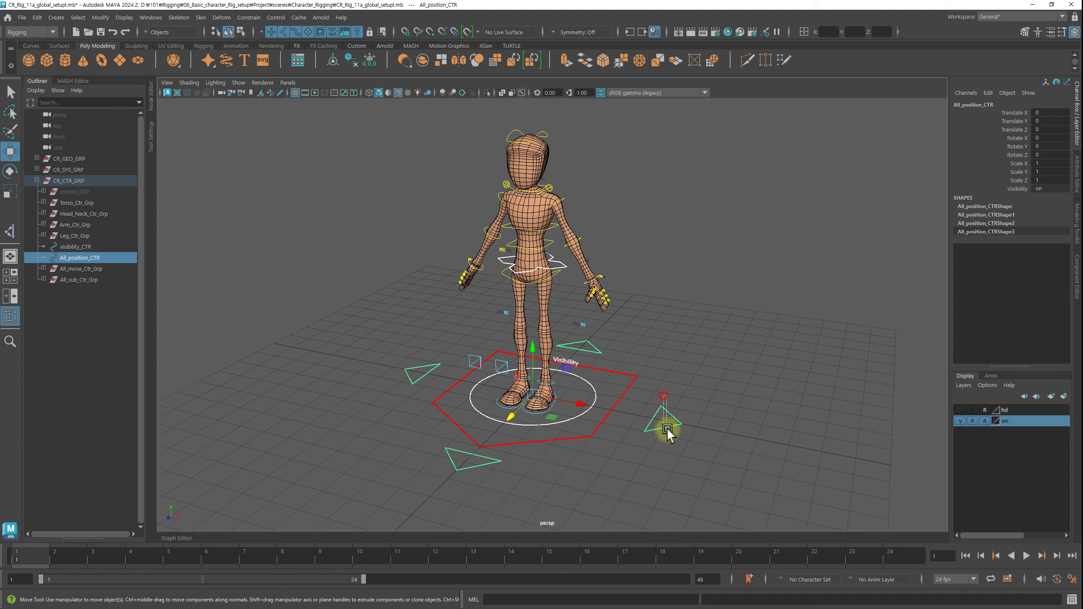
click(621, 396)
click(588, 393)
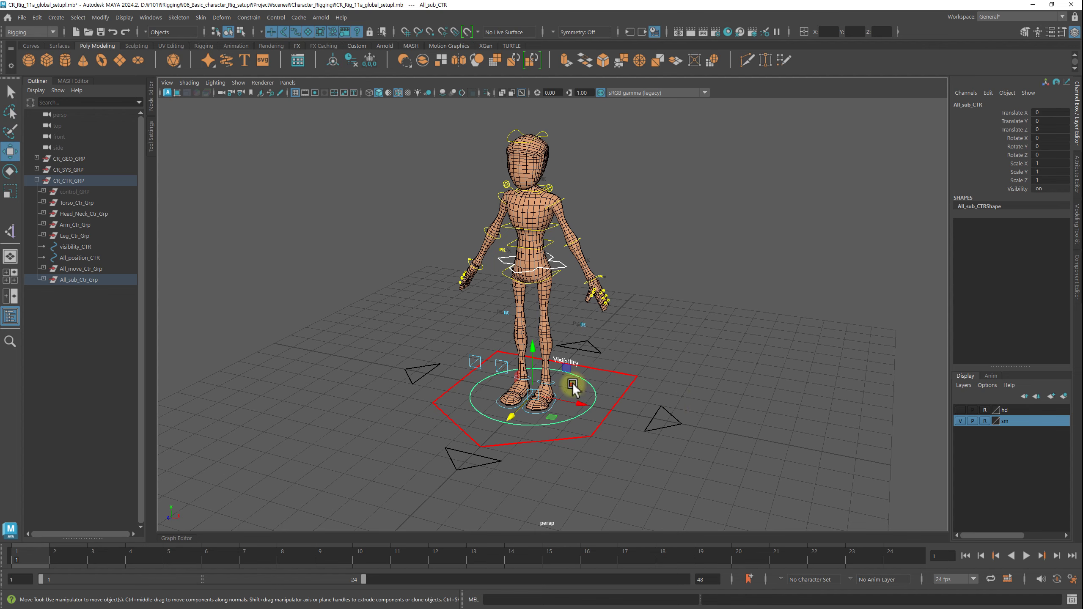
alt+drag(699, 399, 598, 379)
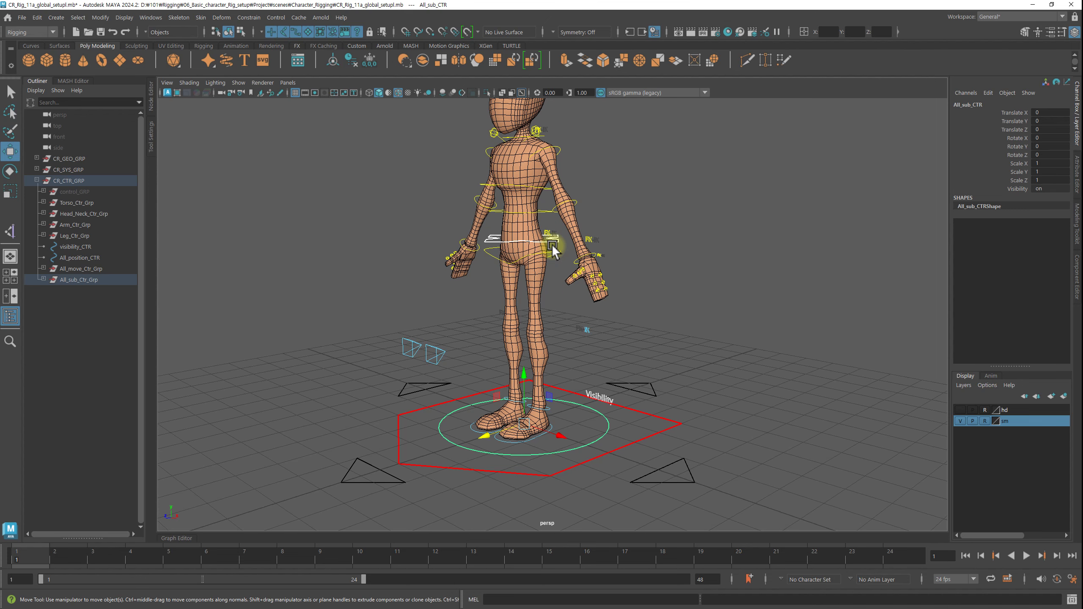
scroll(674, 428, down, 2)
click(651, 426)
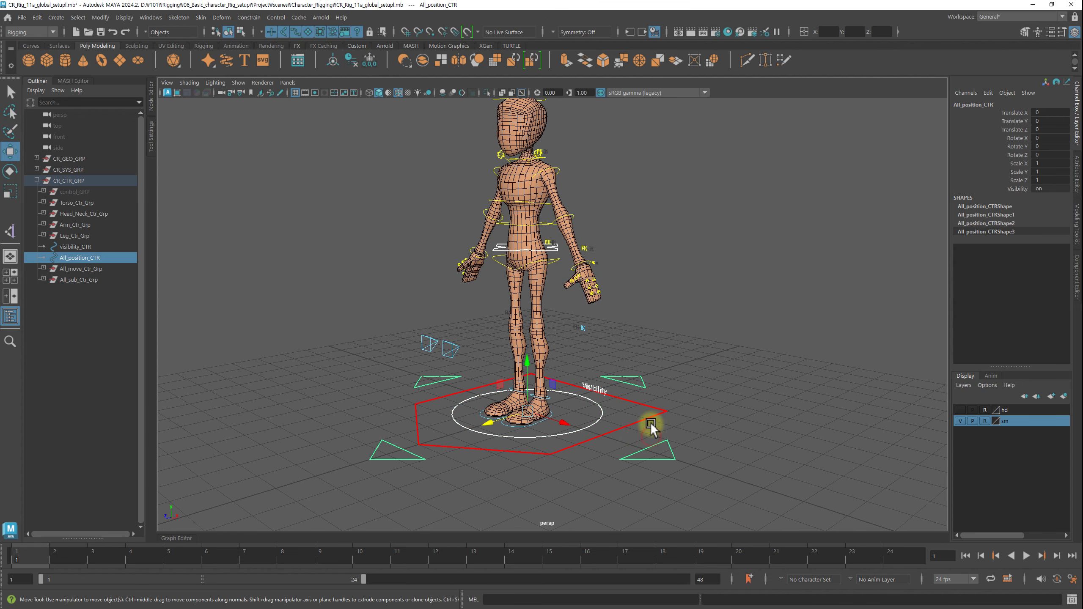
click(595, 412)
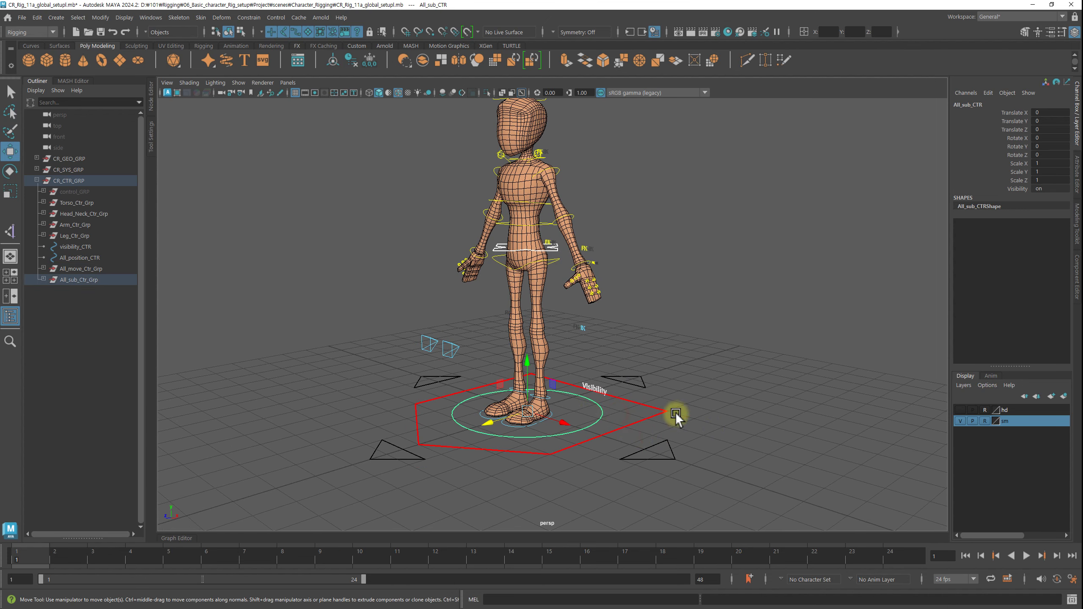
mouse_move(675, 418)
alt+mouse_down()
mouse_move(619, 407)
mouse_move(635, 420)
alt+mouse_up()
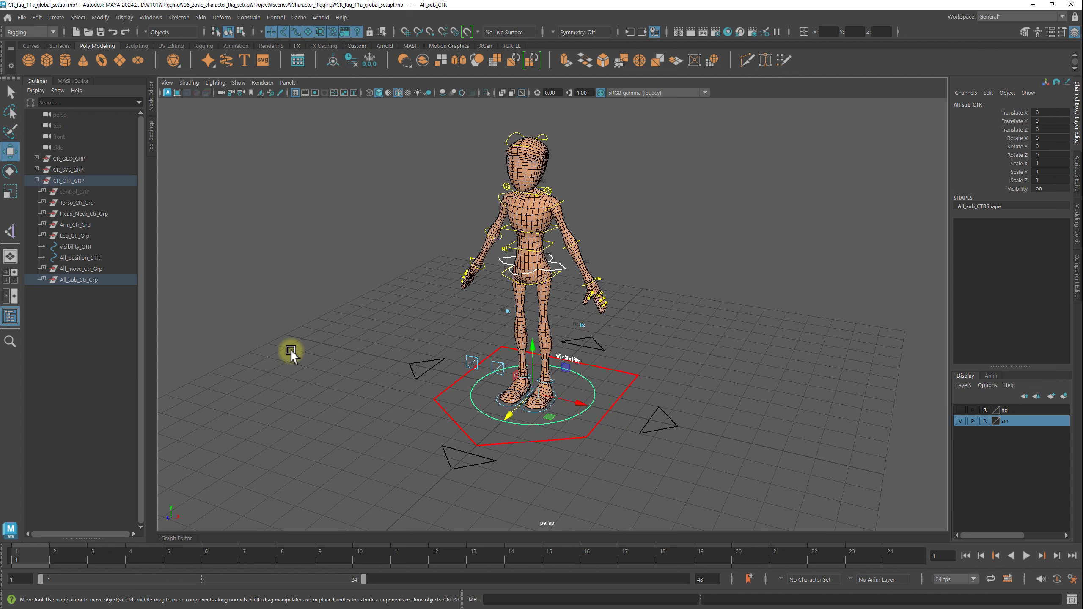
click(85, 259)
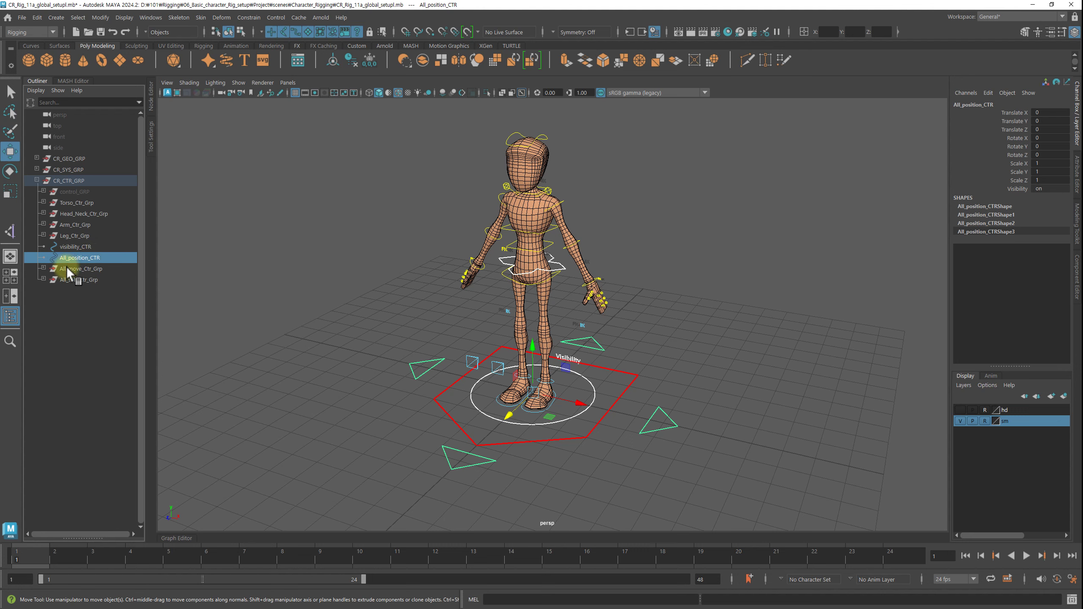
click(67, 267)
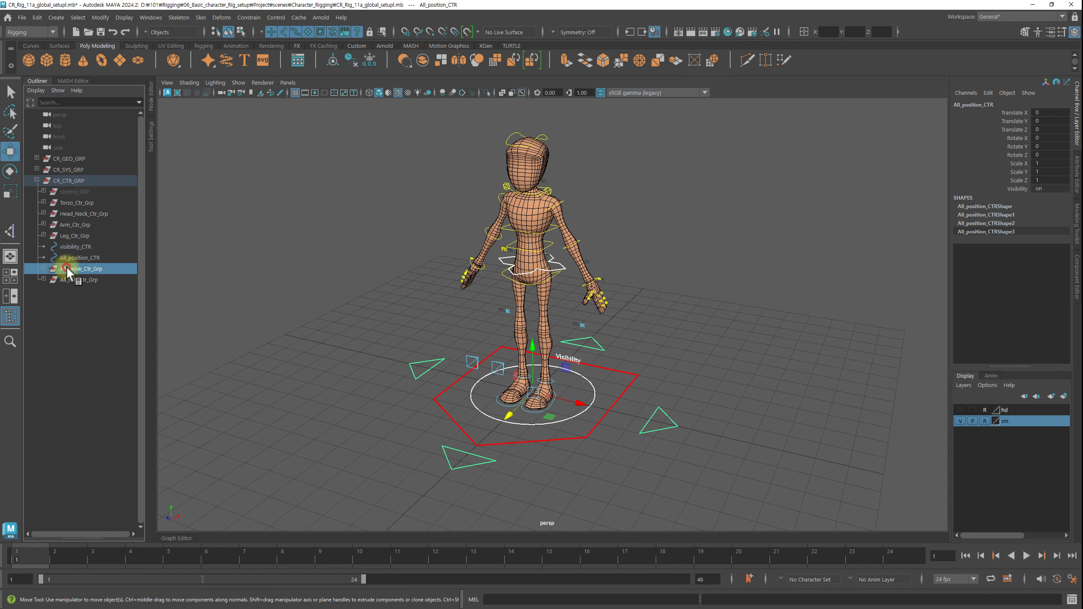
click(43, 268)
click(85, 279)
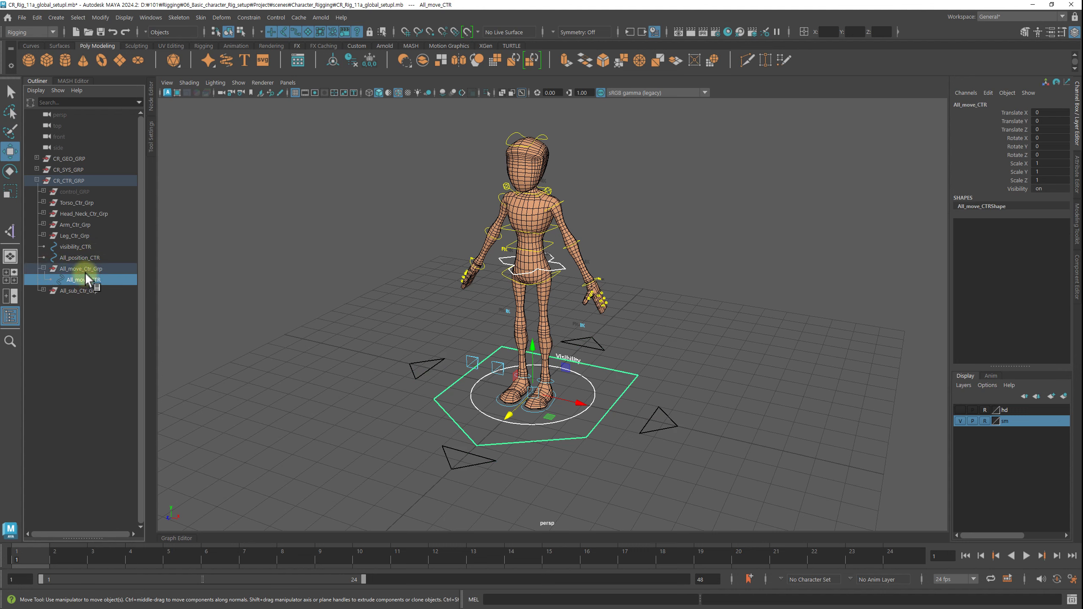
click(85, 272)
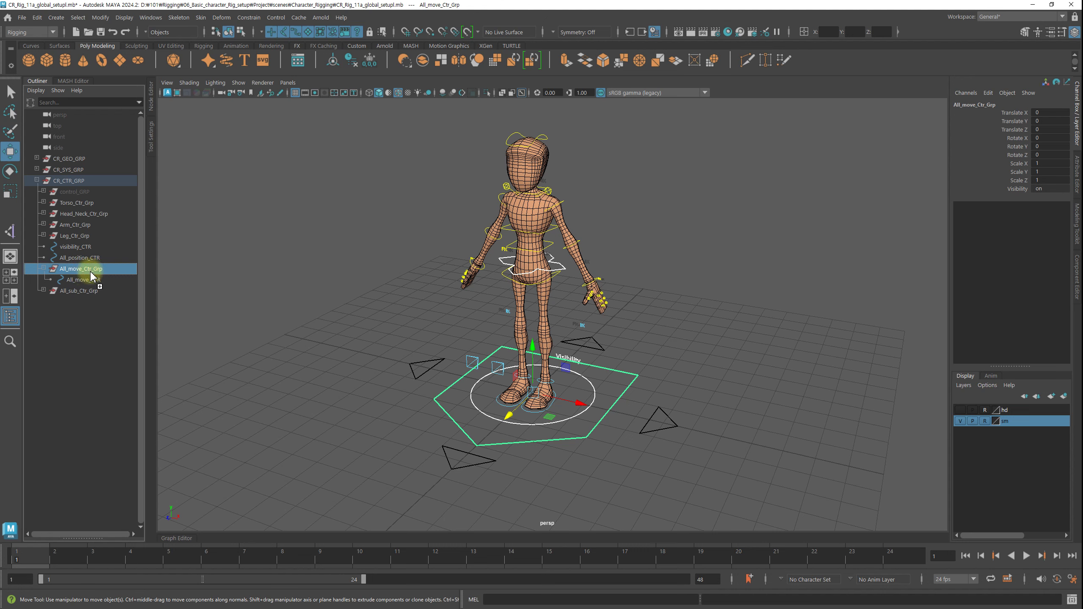
mouse_move(90, 270)
mouse_down()
mouse_move(100, 262)
mouse_move(53, 259)
mouse_up()
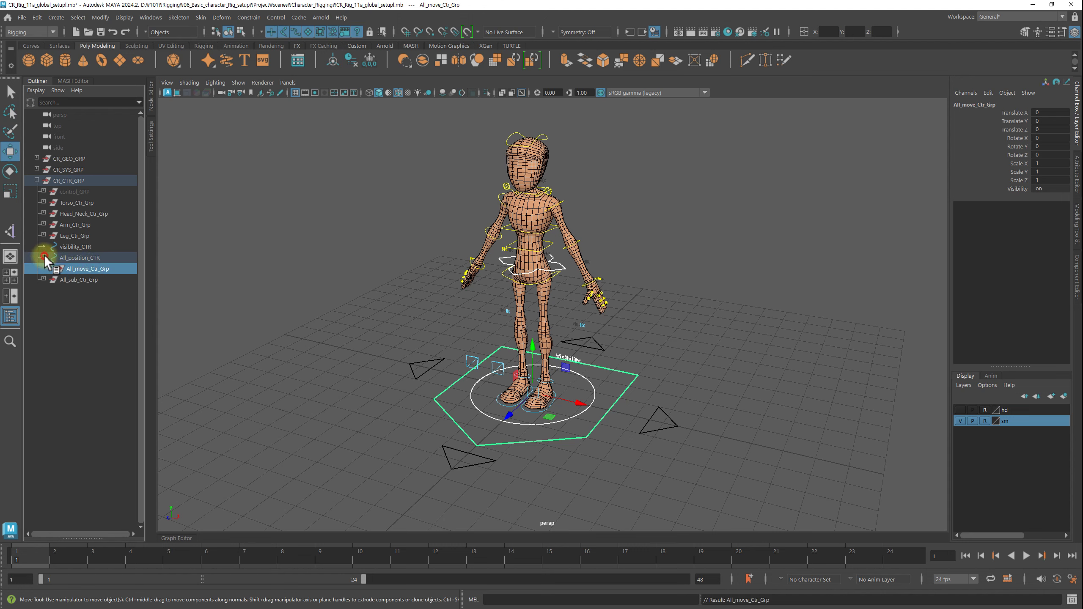
click(50, 269)
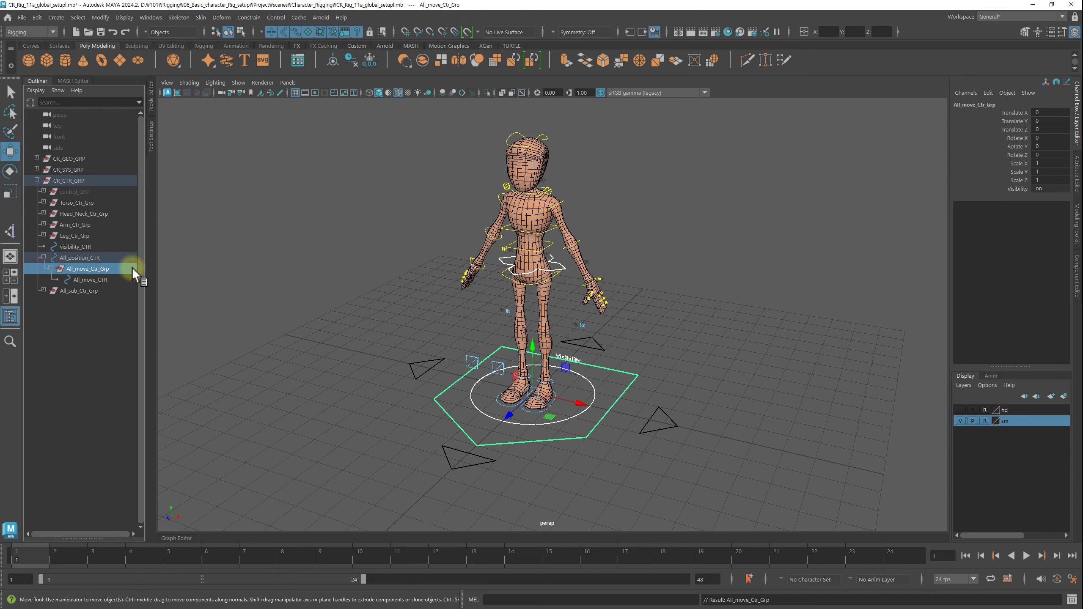
click(91, 292)
click(44, 290)
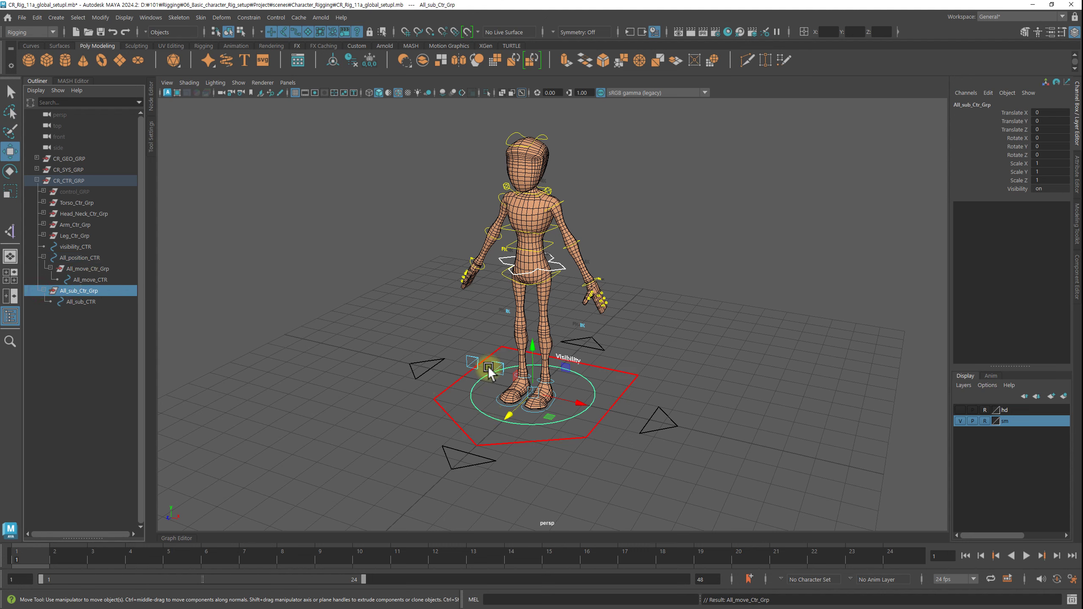
drag(78, 292, 102, 280)
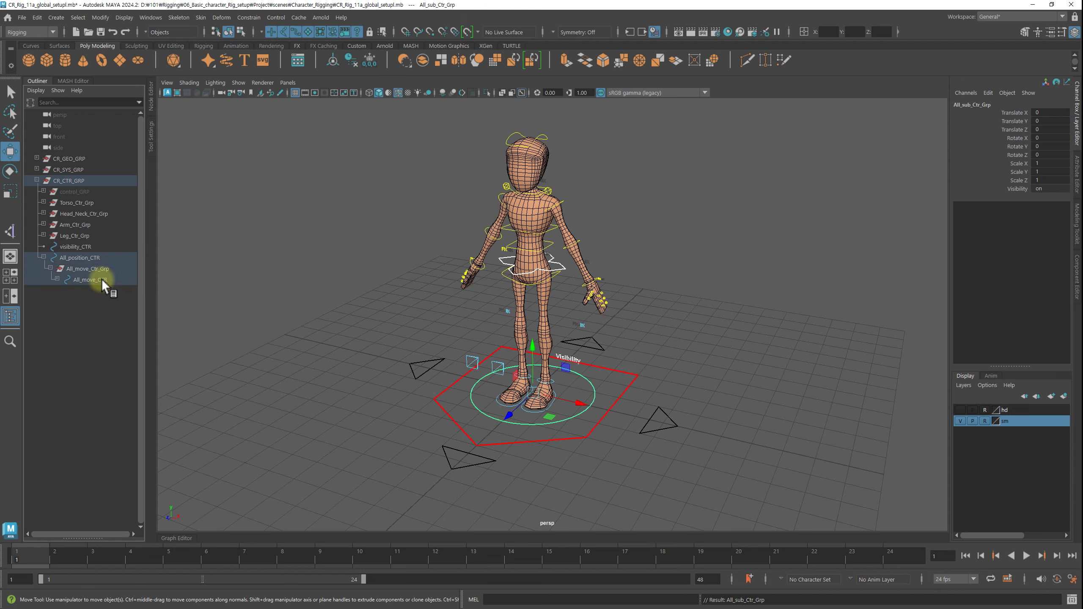
click(56, 279)
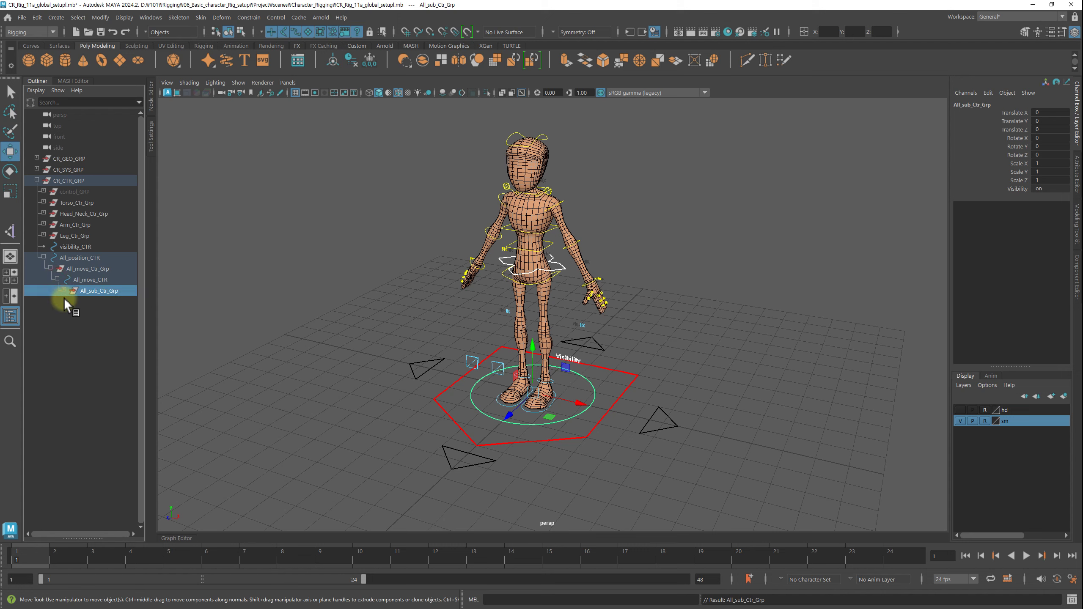
click(84, 258)
click(85, 279)
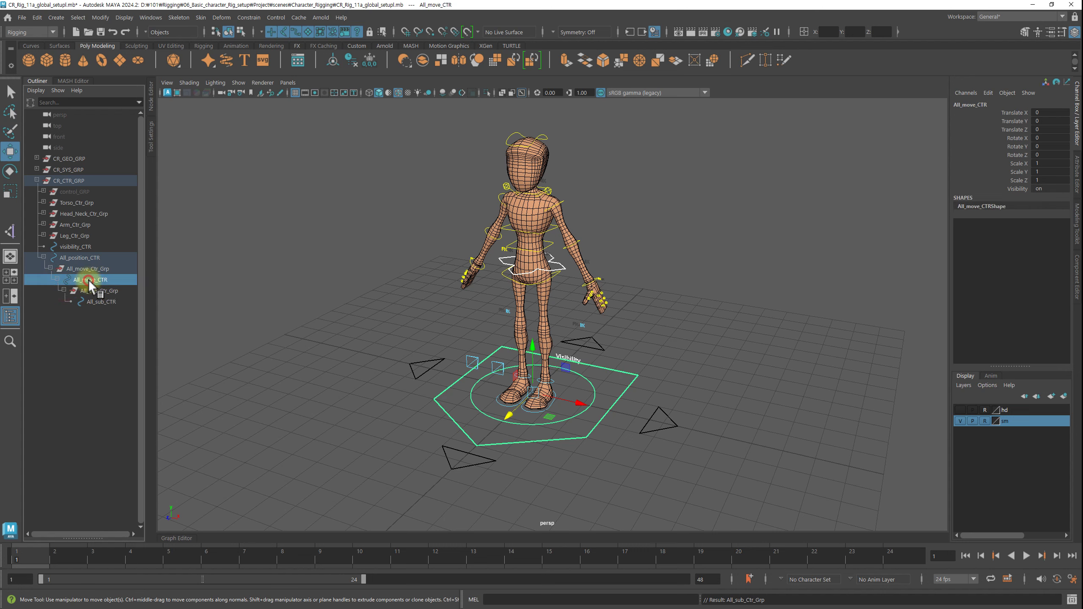
click(99, 302)
click(294, 256)
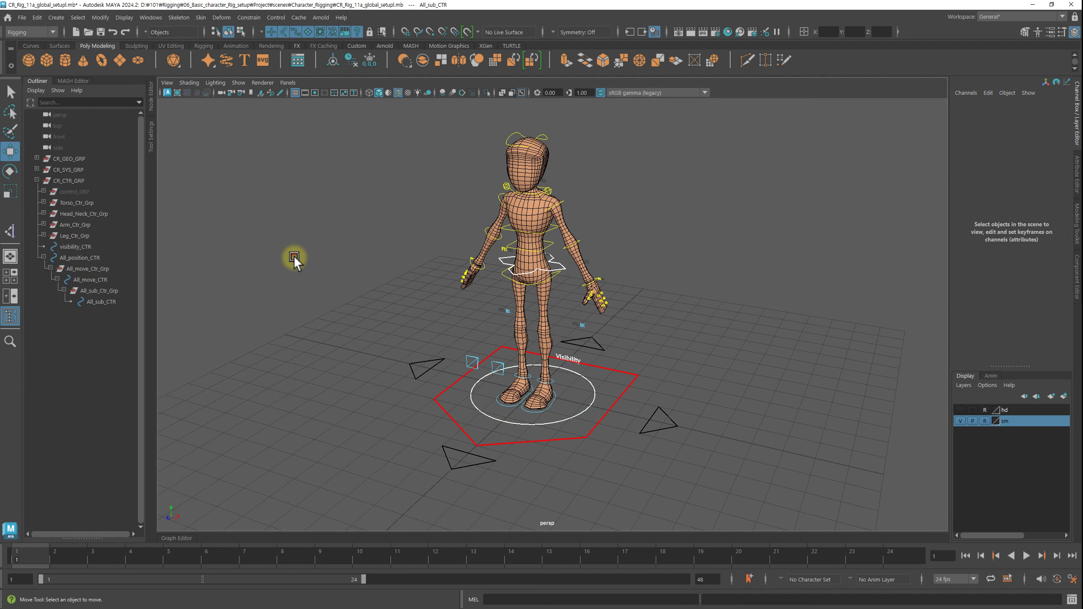
Select visibility_CTR in the Outliner with the view facing the rig
click(585, 411)
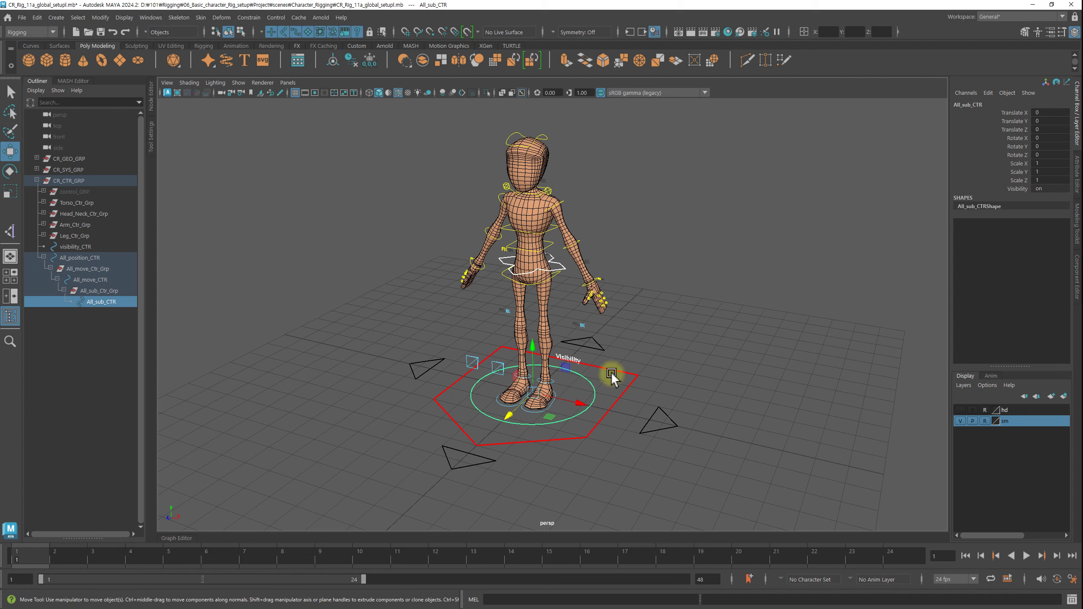
mouse_move(695, 373)
alt+mouse_down()
mouse_move(644, 364)
mouse_move(656, 379)
alt+mouse_up()
click(71, 246)
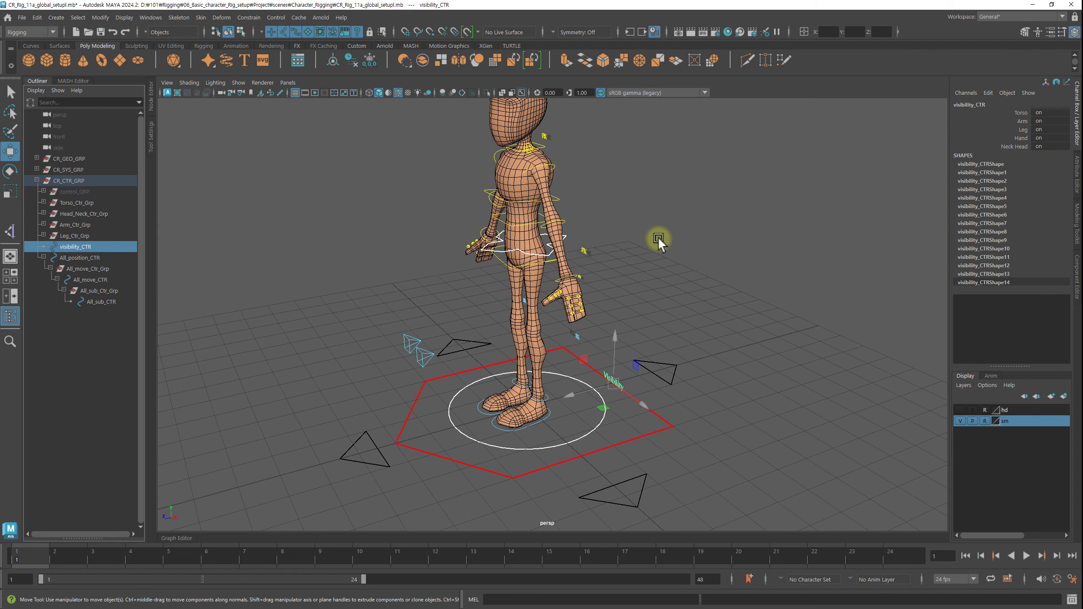
alt+drag(655, 238, 692, 235)
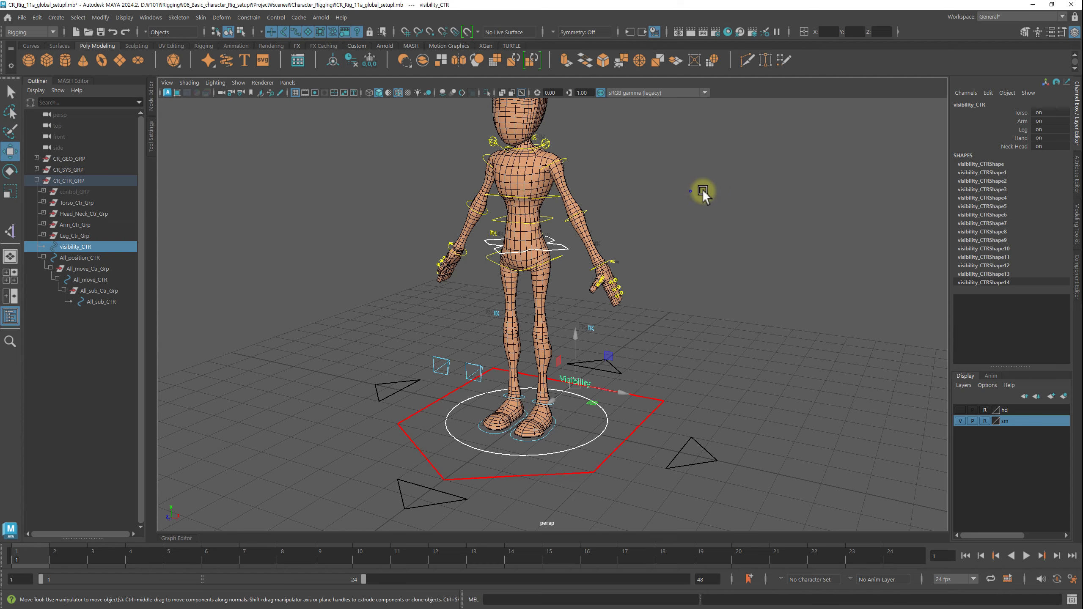
scroll(683, 205, down, 2)
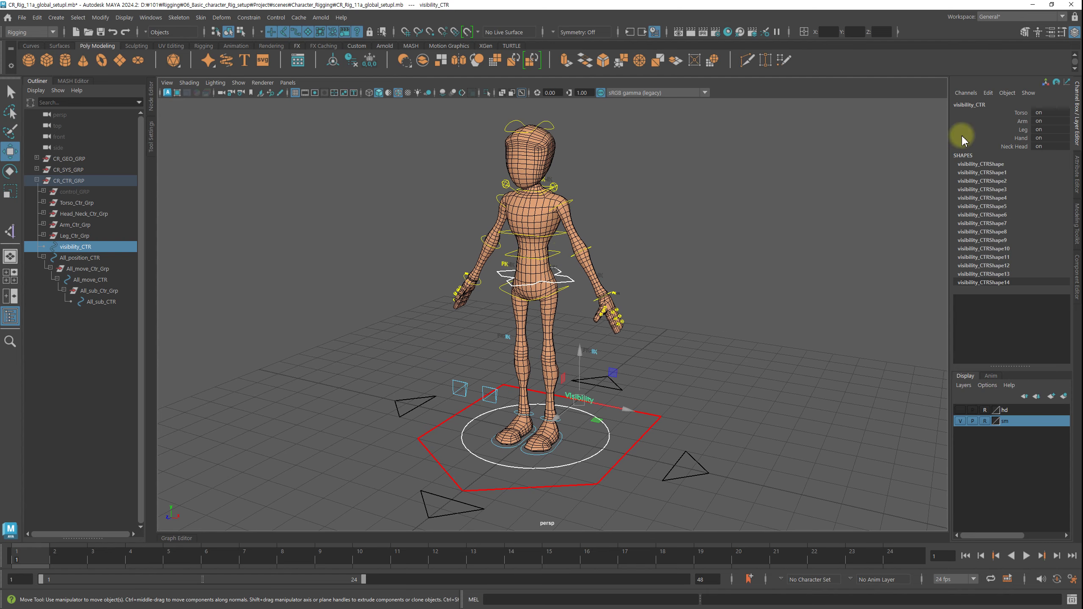
Toggle visibility_CTR's Torso, Arm and Leg switches off and back on
click(1022, 112)
mouse_move(743, 199)
middle_down()
mouse_move(708, 199)
mouse_move(829, 201)
middle_up()
click(1022, 121)
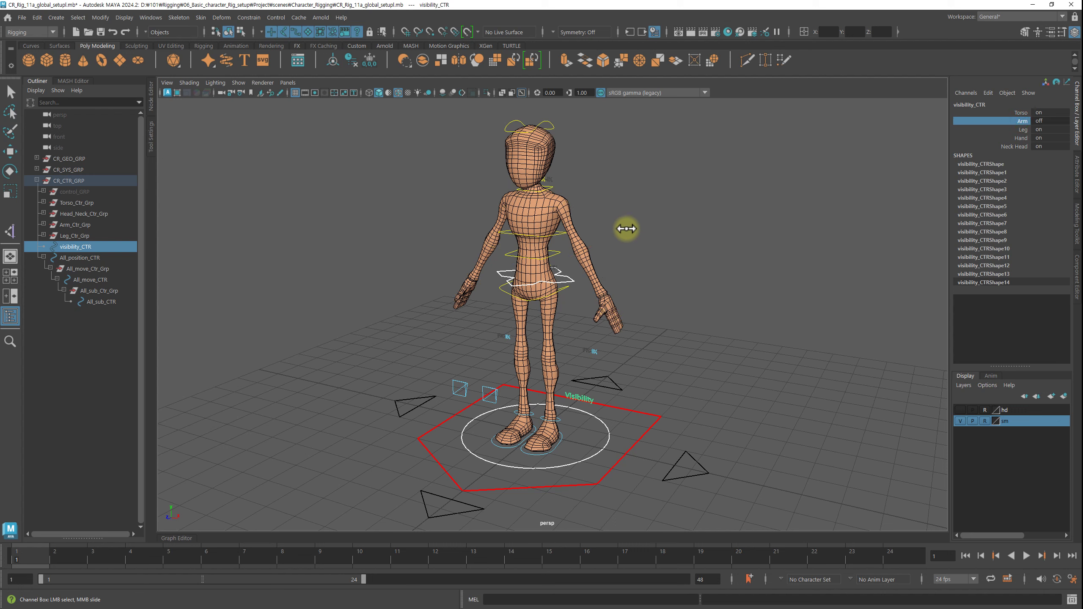
mouse_move(673, 226)
middle_down()
mouse_move(779, 218)
mouse_move(602, 227)
mouse_move(821, 226)
middle_up()
click(1022, 130)
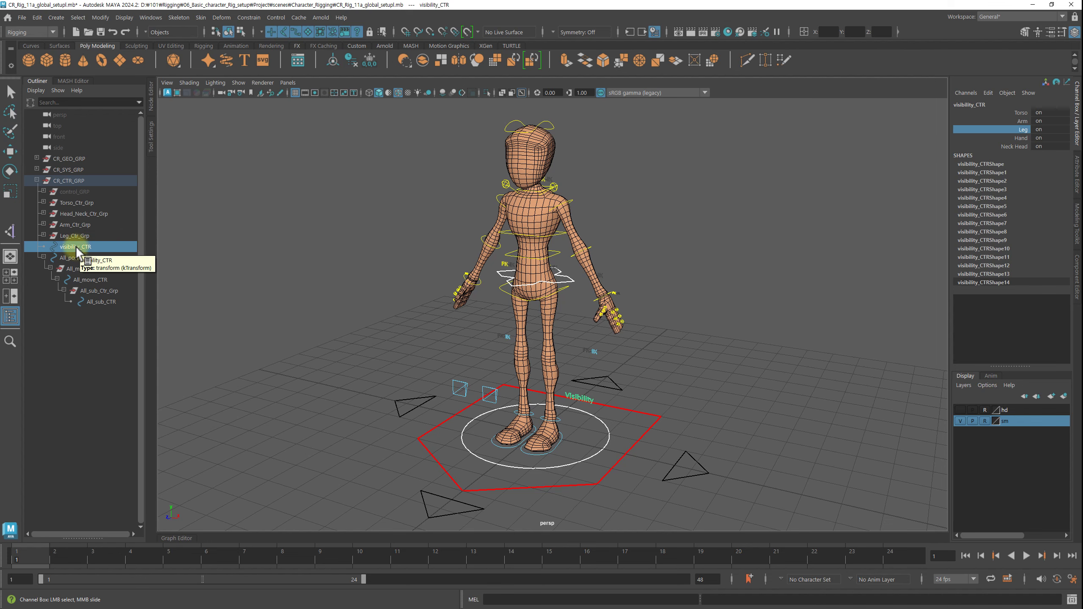
Parent visibility_CTR into All_sub_Ctr_Grp in the Outliner
alt+drag(455, 375, 601, 430)
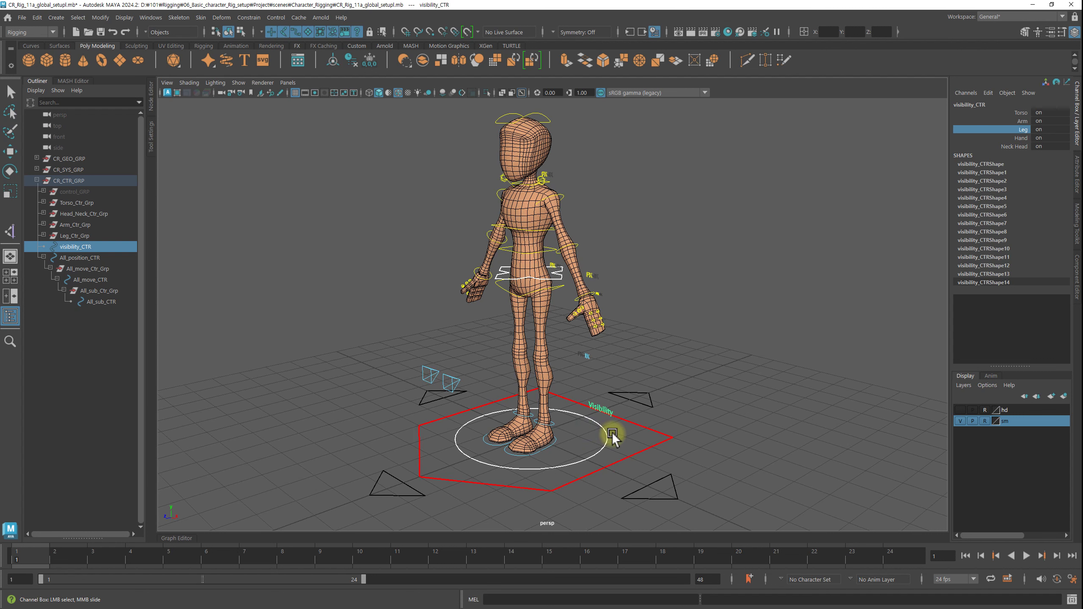
click(606, 440)
key(w)
click(655, 430)
drag(97, 280, 82, 247)
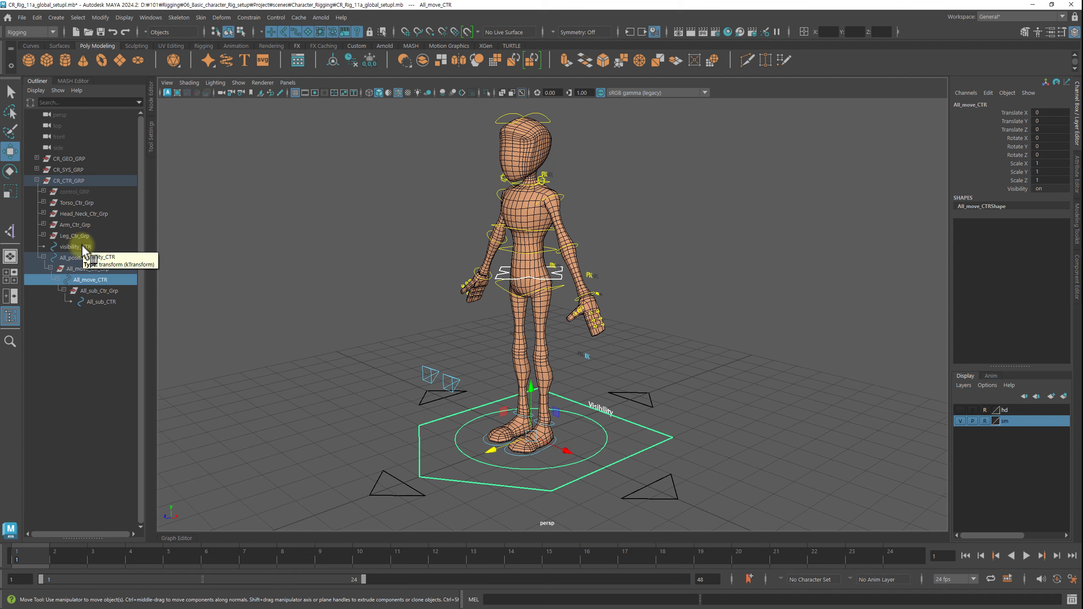
drag(82, 247, 82, 246)
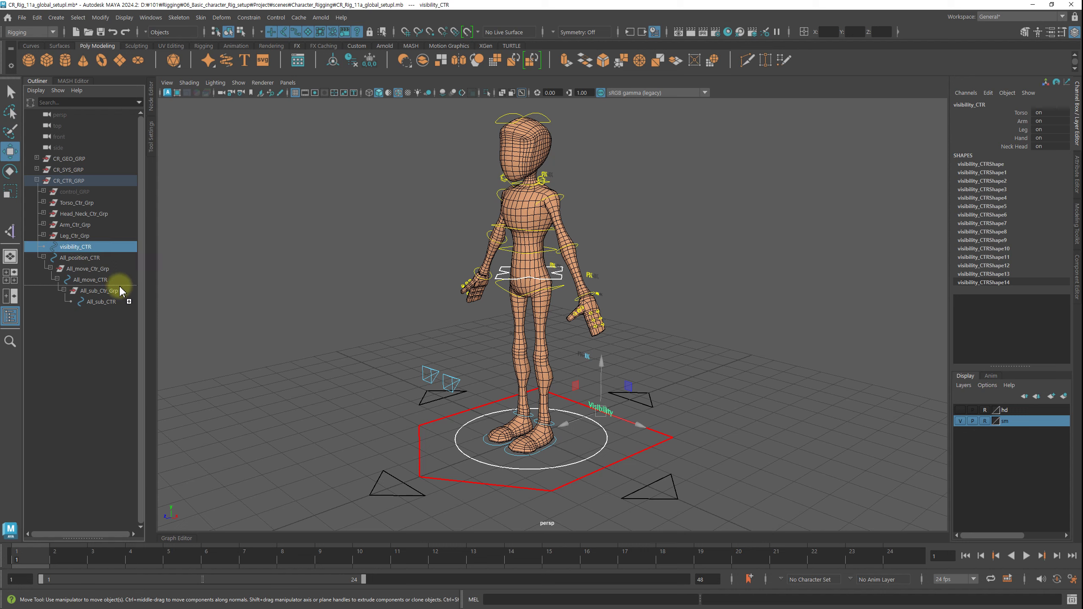
drag(82, 247, 124, 298)
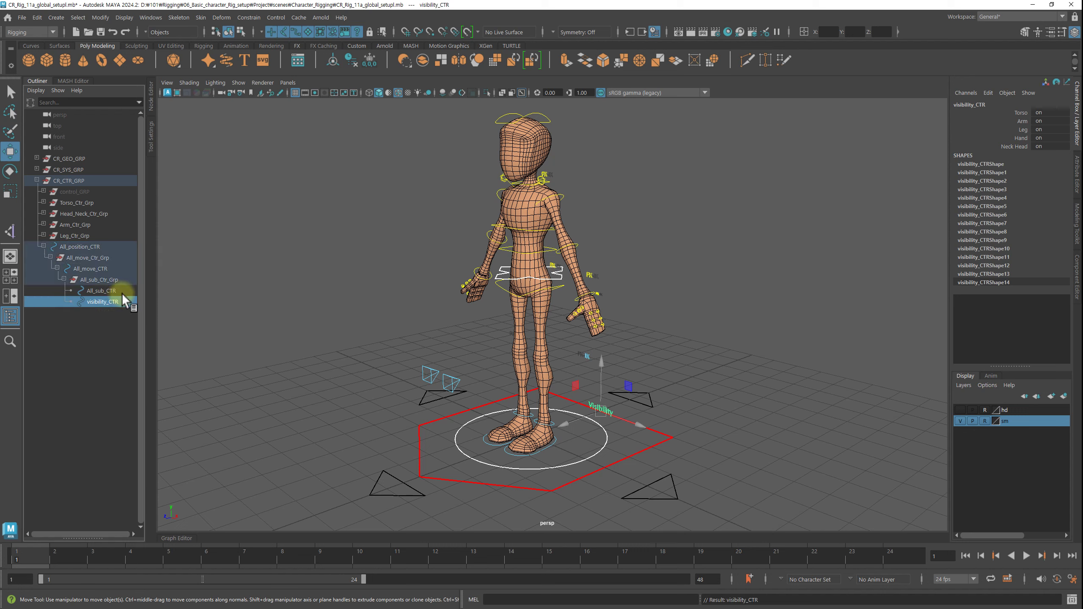
Test-move All_move_CTR and All_sub_CTR slightly along Z
click(292, 292)
click(655, 446)
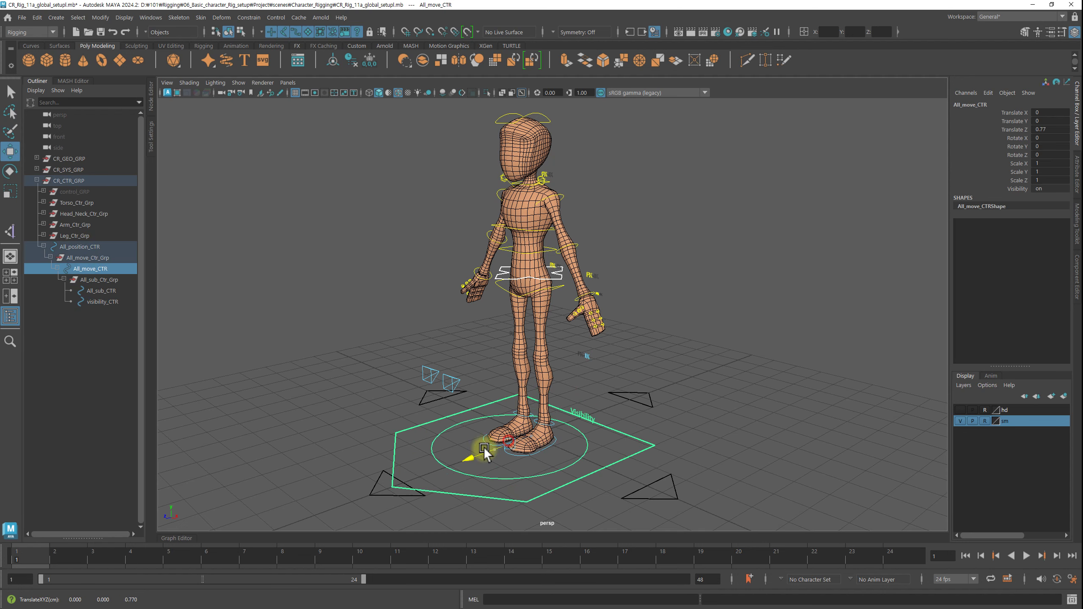
mouse_move(509, 444)
mouse_down()
mouse_move(499, 448)
mouse_move(523, 440)
mouse_up()
click(597, 443)
click(640, 307)
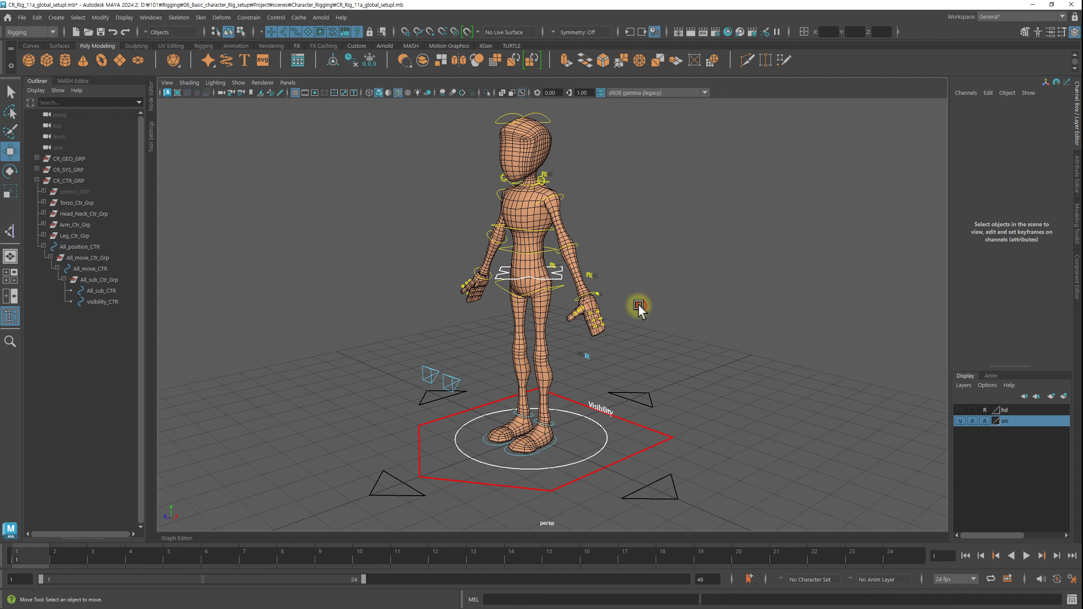
Select All_sub_CTR, then pick Torso_Ctr_Grp in the Outliner
mouse_move(682, 355)
alt+mouse_down()
mouse_move(721, 368)
mouse_move(623, 338)
alt+mouse_up()
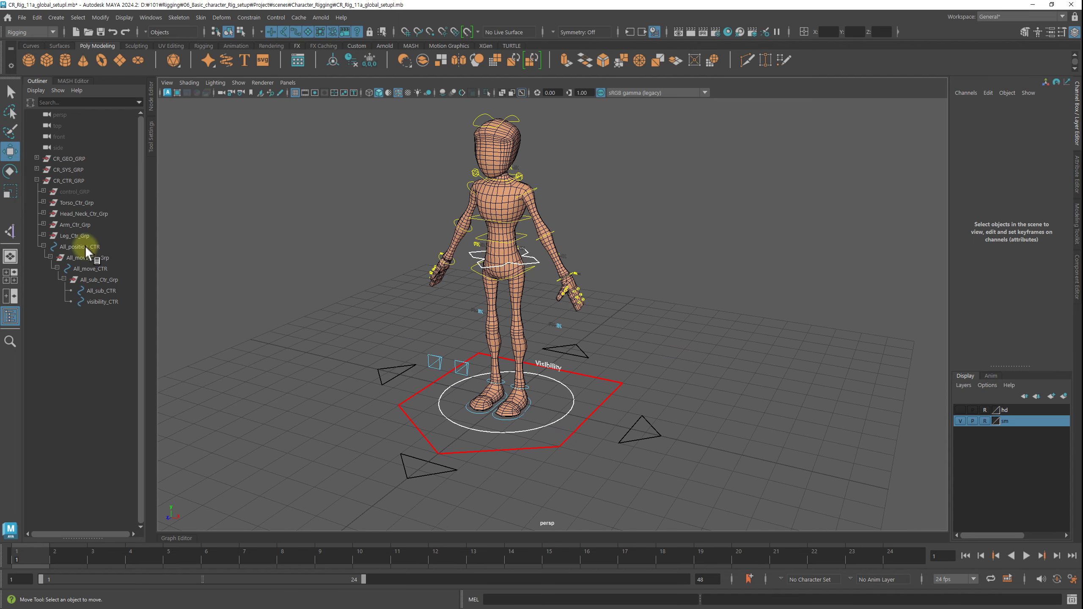
middle_drag(83, 244, 101, 294)
click(101, 291)
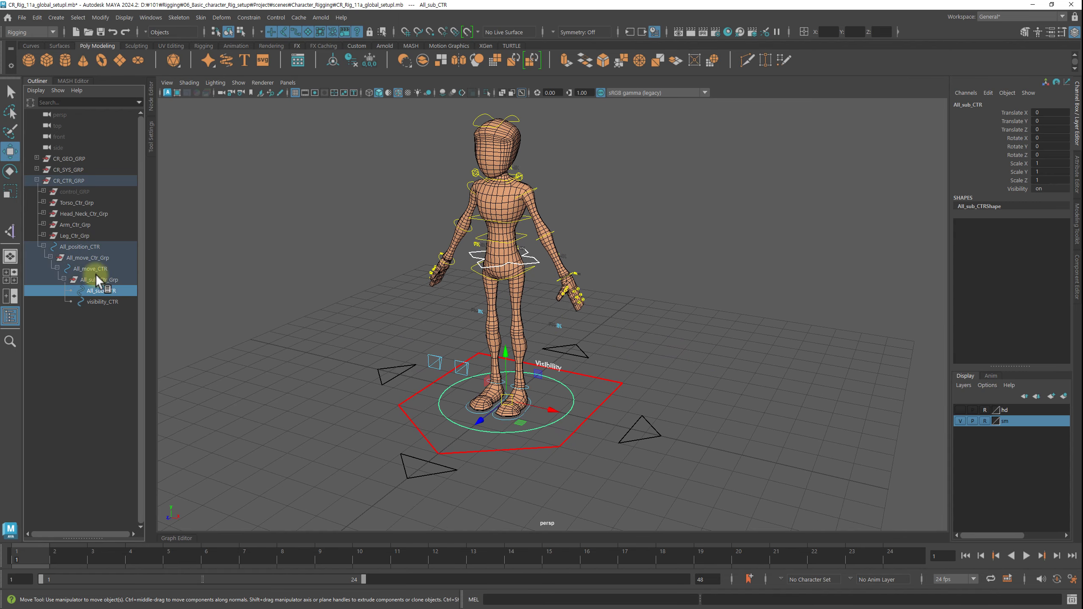
click(74, 237)
Parent the Torso, Head_Neck, Arm and Leg control groups under All_sub_CTR
shift+click(77, 203)
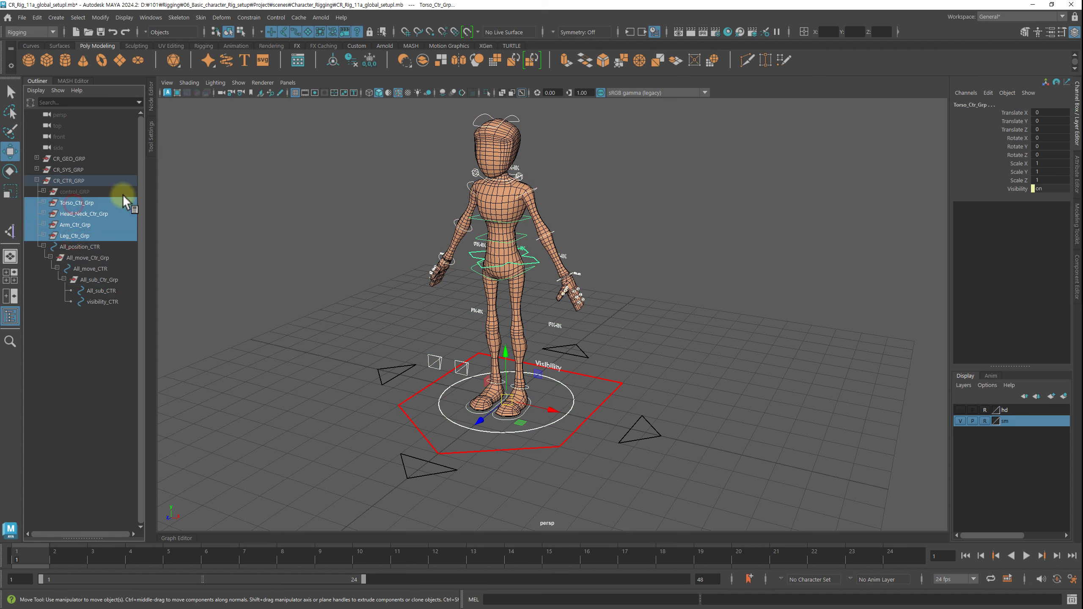
mouse_move(78, 234)
middle_down()
mouse_move(73, 220)
mouse_move(114, 290)
middle_up()
click(71, 246)
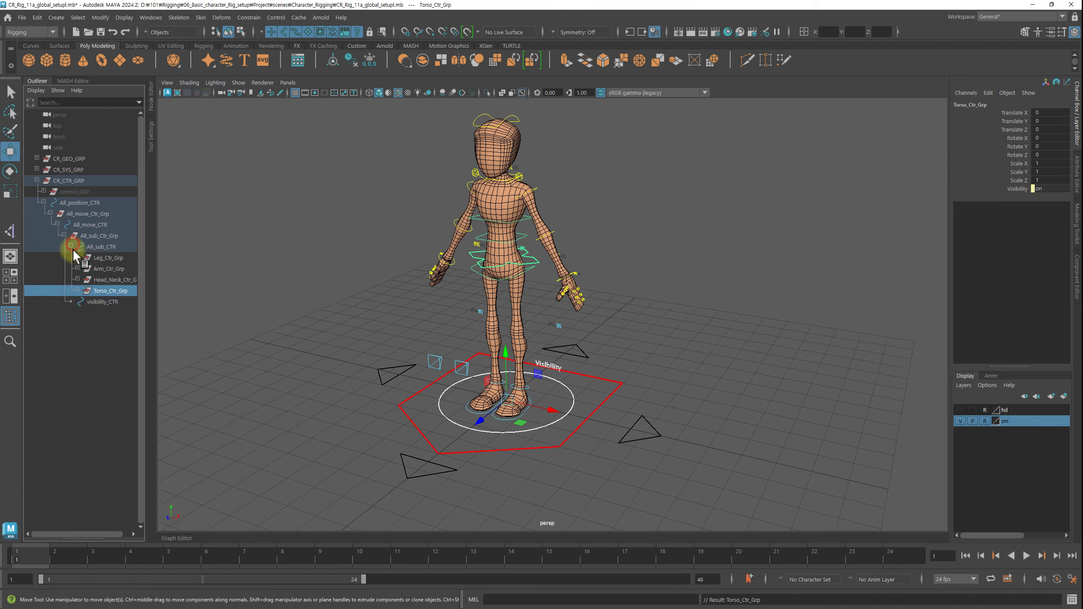
click(273, 279)
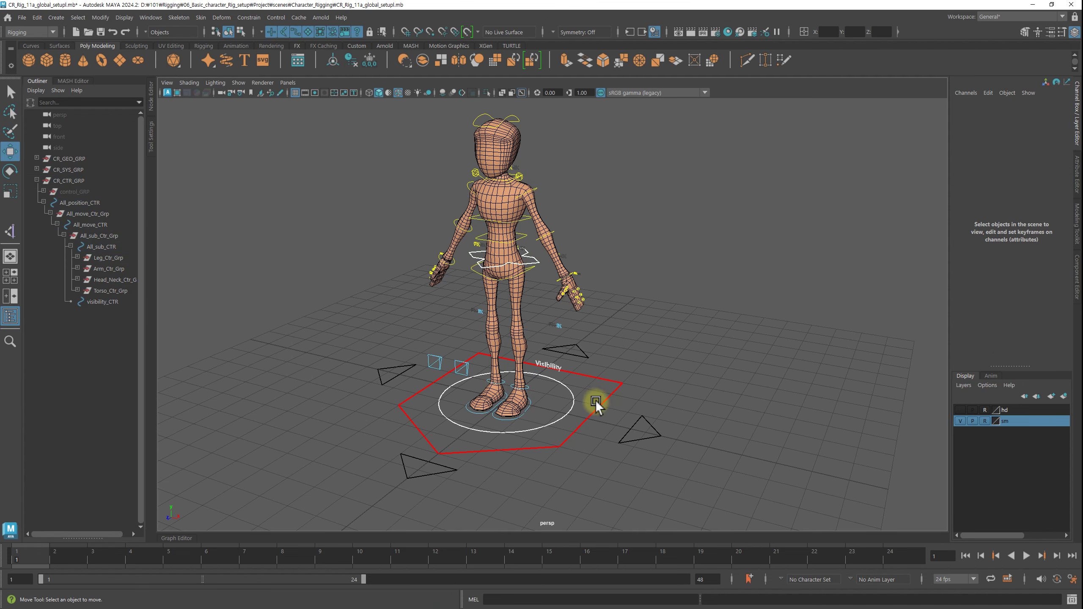
Test-move the whole rig along Z with All_sub_CTR and All_move_CTR
click(552, 424)
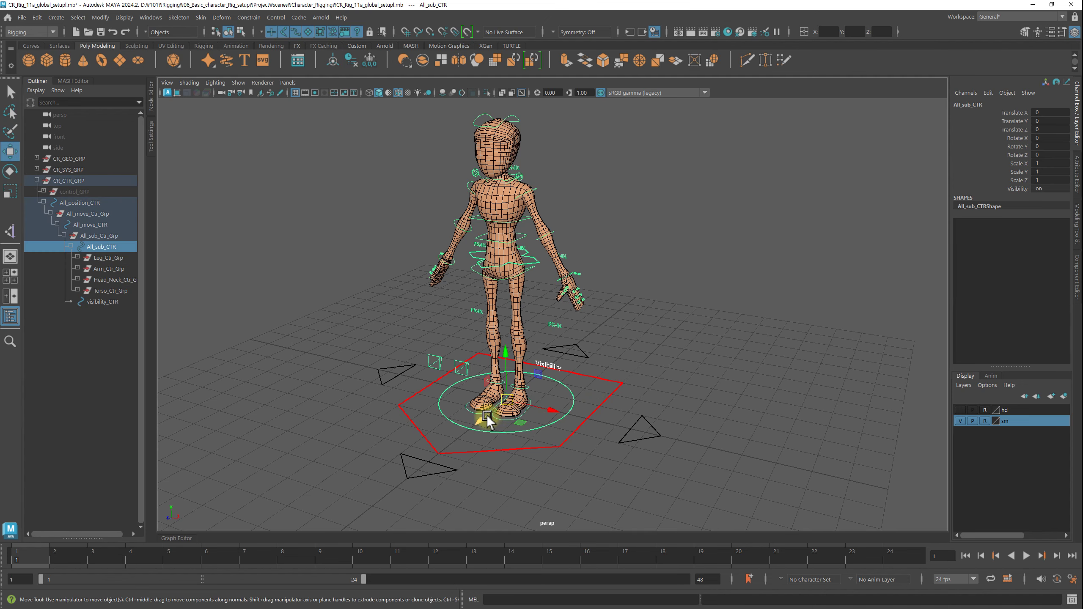
drag(490, 413, 519, 391)
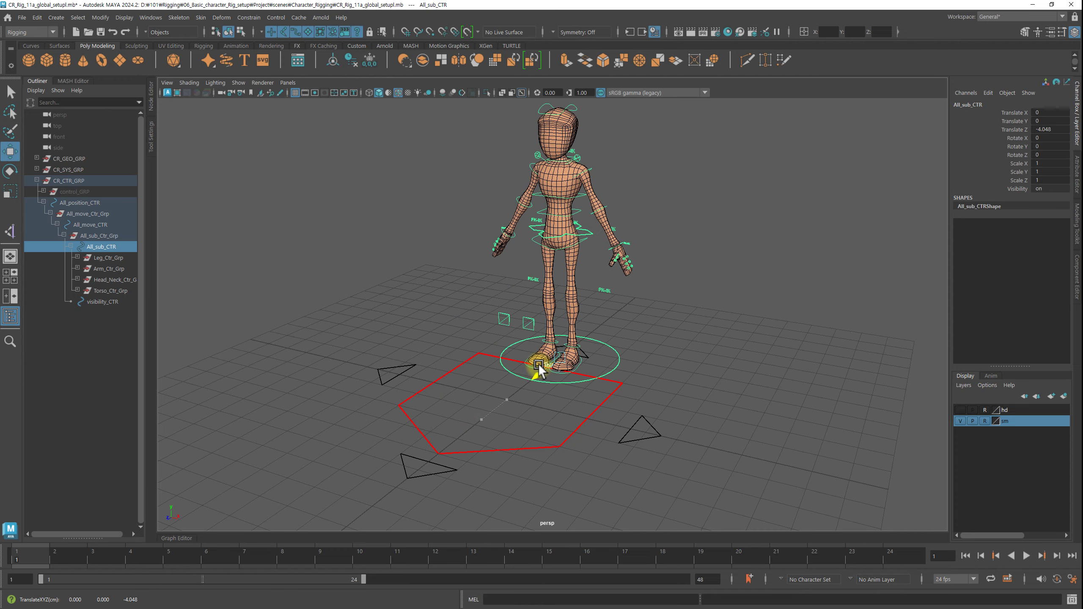
drag(519, 391, 557, 444)
click(556, 442)
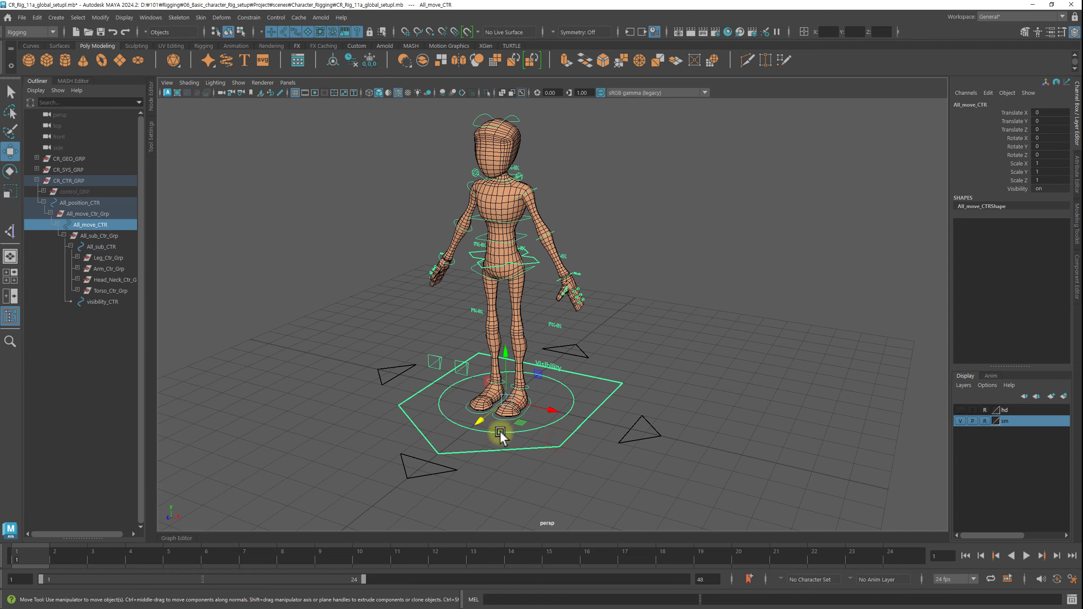
mouse_move(491, 426)
mouse_down()
mouse_move(469, 414)
mouse_move(501, 382)
mouse_up()
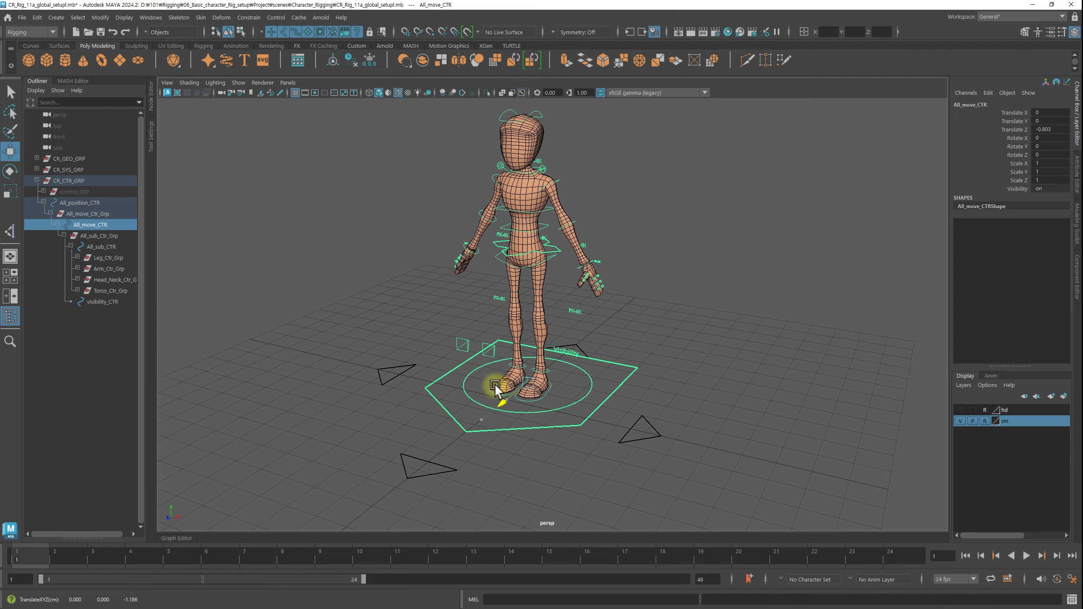
Slide the rig sideways with All_position_CTR, then undo the test moves
click(642, 444)
drag(551, 409, 438, 373)
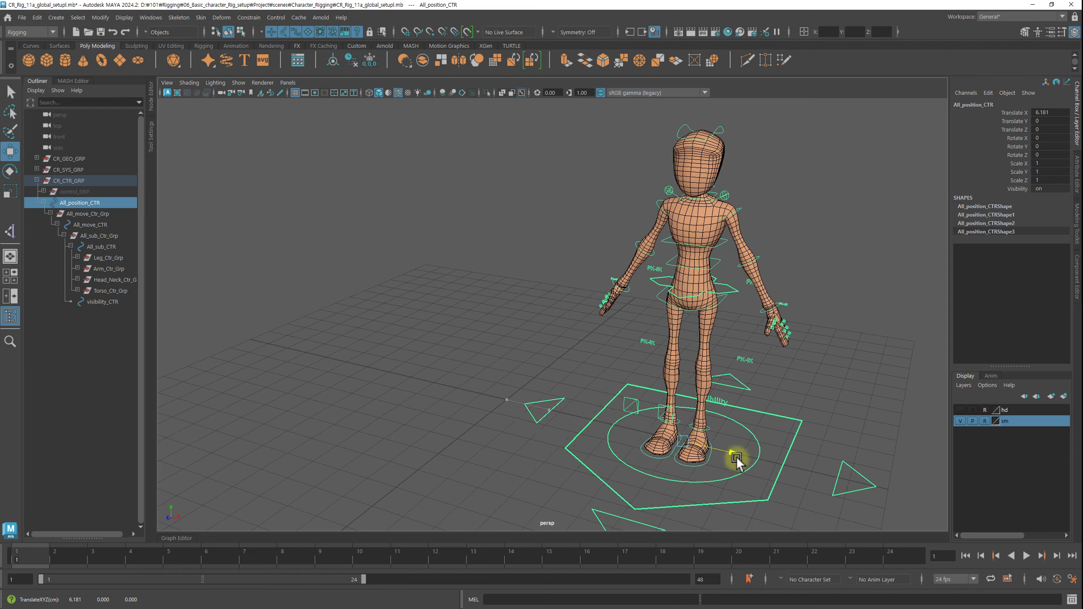
key(ctrl+z)
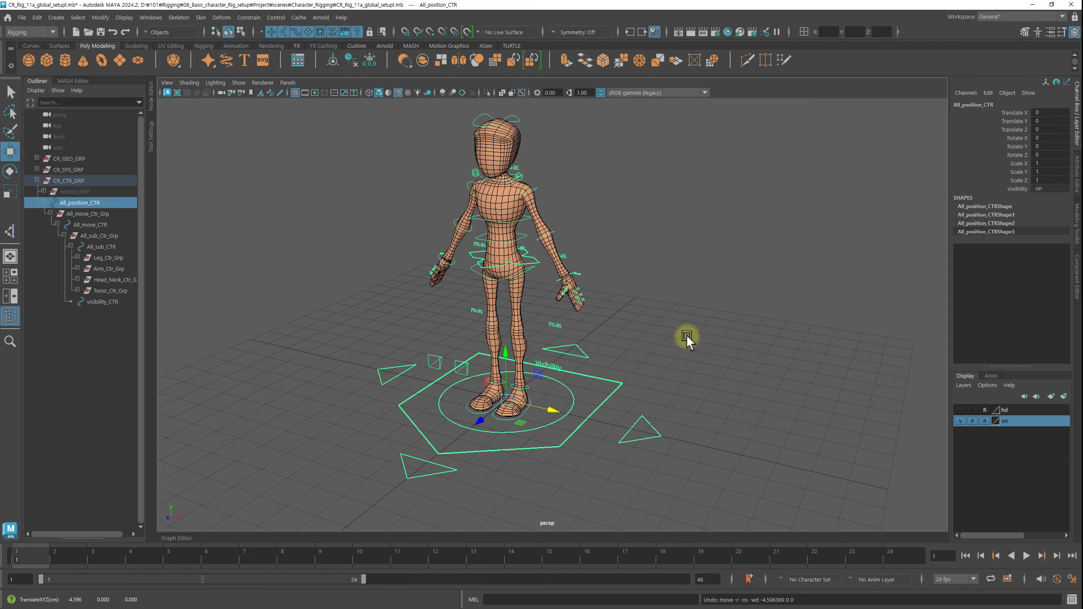
click(694, 332)
mouse_move(694, 332)
alt+mouse_down()
mouse_move(636, 362)
mouse_move(635, 349)
mouse_move(665, 344)
mouse_move(628, 437)
mouse_move(511, 401)
mouse_move(393, 438)
mouse_move(430, 436)
mouse_move(435, 407)
alt+mouse_up()
click(628, 437)
key(e)
key(ctrl+z)
drag(395, 439, 554, 395)
key(ctrl+z)
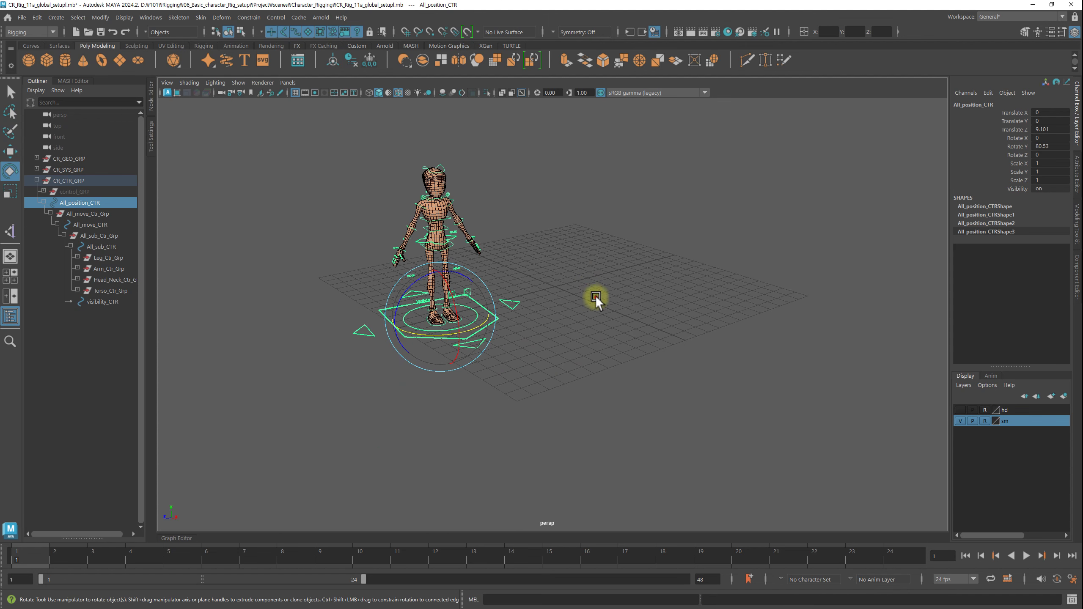
key(ctrl+z)
key(ctrl+z)
click(520, 322)
scroll(543, 352, down, 2)
mouse_move(544, 352)
alt+mouse_down()
mouse_move(516, 351)
mouse_move(724, 431)
mouse_move(801, 443)
mouse_move(701, 375)
mouse_move(701, 358)
mouse_move(625, 354)
mouse_move(708, 316)
alt+mouse_up()
key(w)
click(619, 352)
key(e)
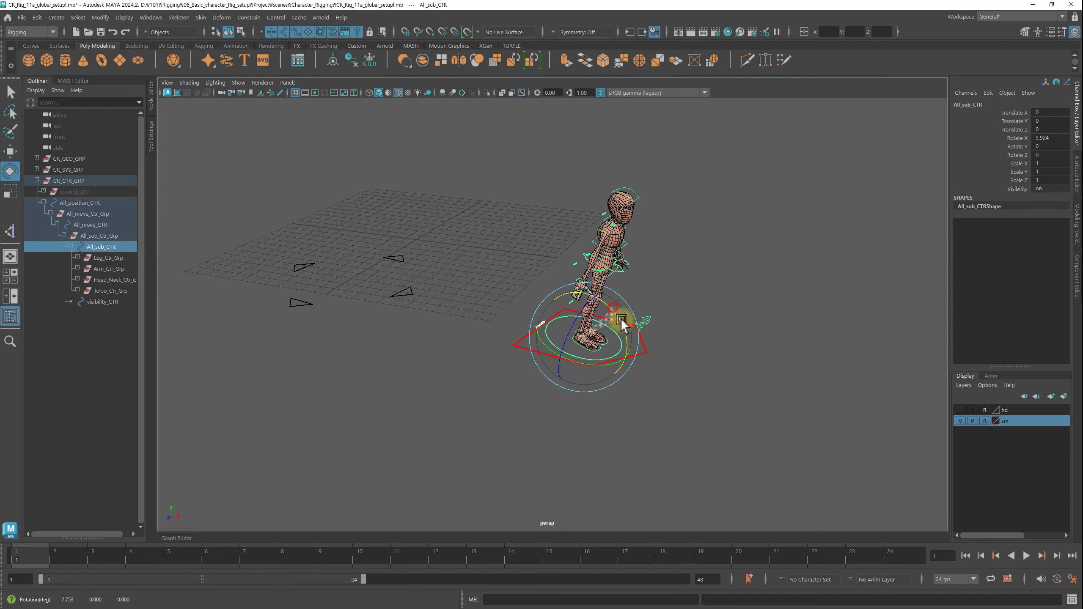
key(ctrl+z)
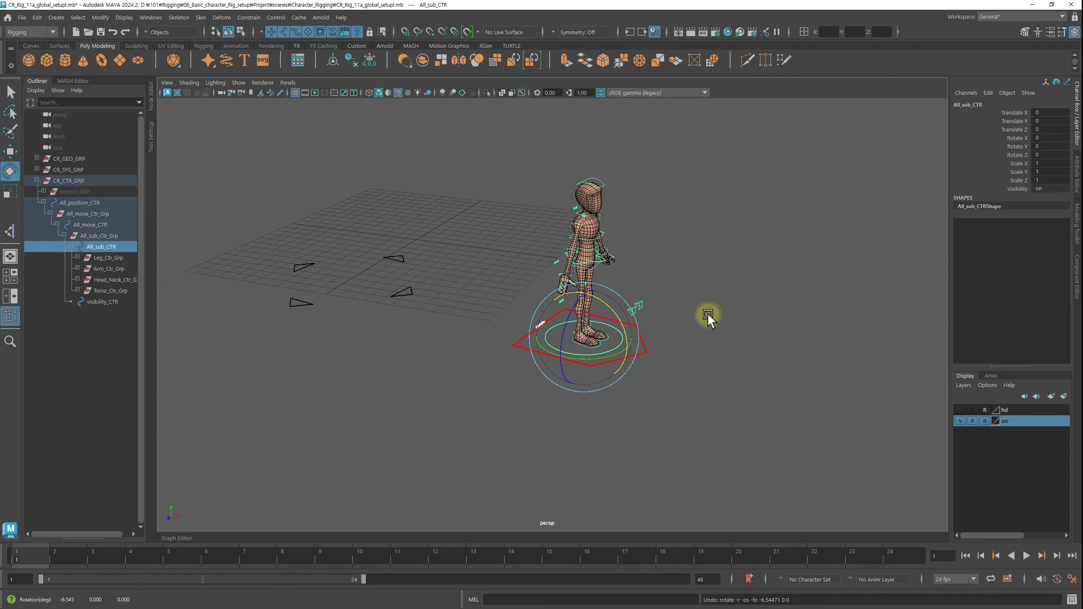
key(ctrl+z)
key(ctrl+z)
key(ctrl+z)
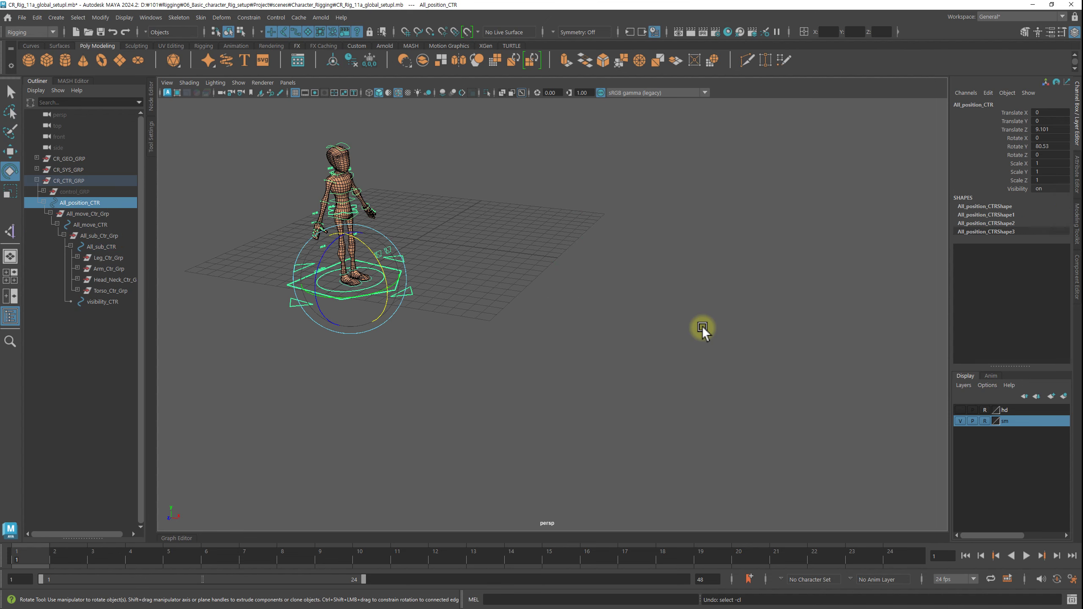
key(ctrl+z)
key(ctrl+z)
key(ctrl+z)
click(703, 326)
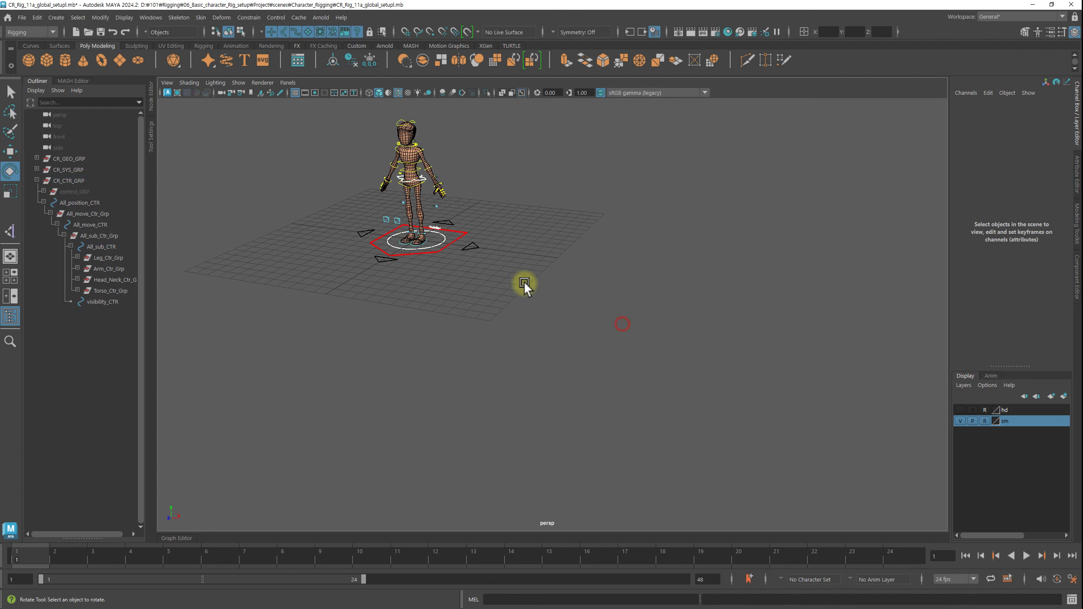
scroll(537, 333, up, 6)
alt+middle_drag(552, 335, 626, 354)
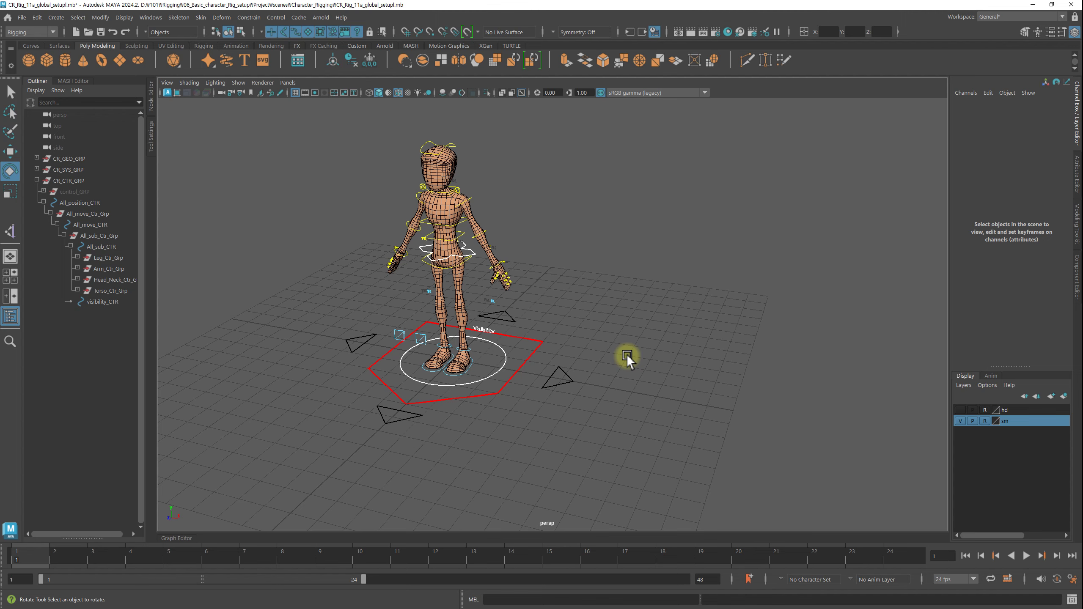
mouse_move(561, 327)
alt+mouse_down()
mouse_move(516, 309)
mouse_move(563, 362)
mouse_move(530, 405)
alt+mouse_up()
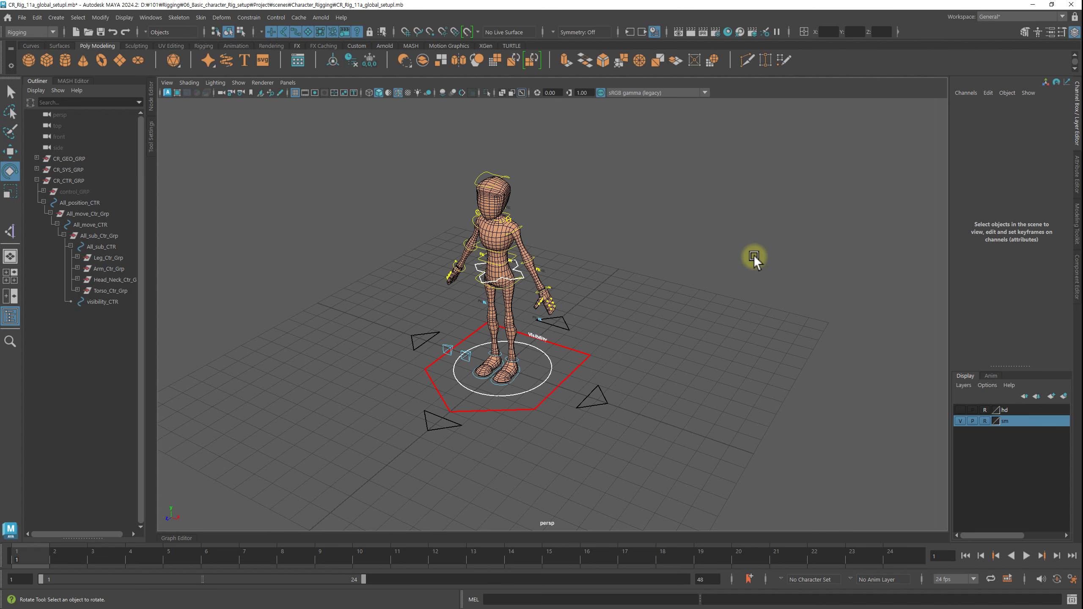
mouse_move(635, 330)
alt+right_down()
mouse_move(556, 416)
mouse_move(483, 399)
mouse_move(563, 407)
alt+right_up()
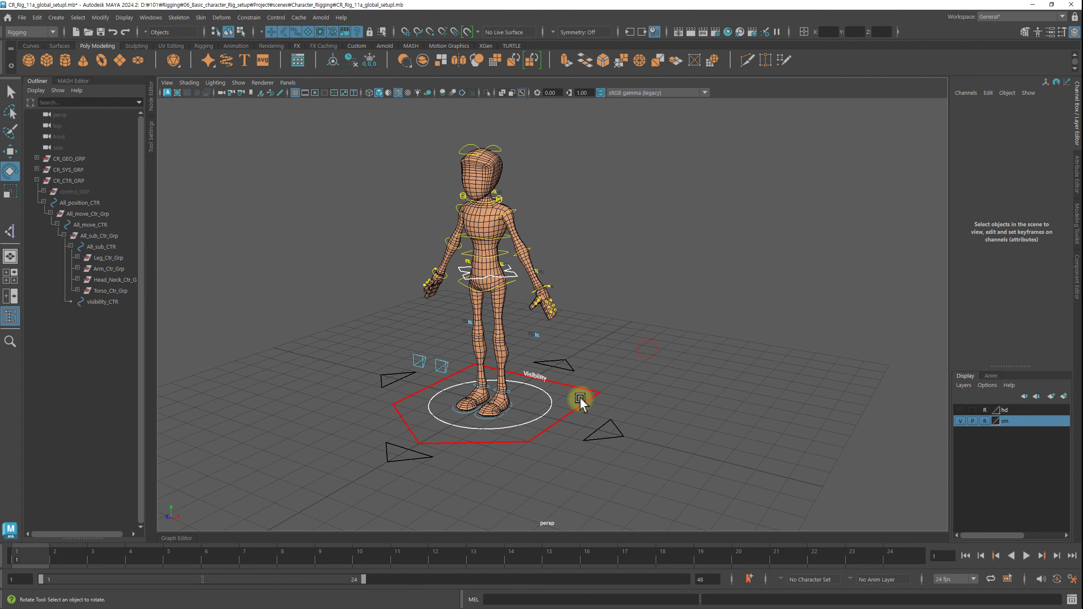
Box-select All_sub_CTR, test-scale the rig up, undo to scale 1, and widen the Outliner
drag(570, 401, 544, 406)
alt+middle_drag(554, 393, 588, 326)
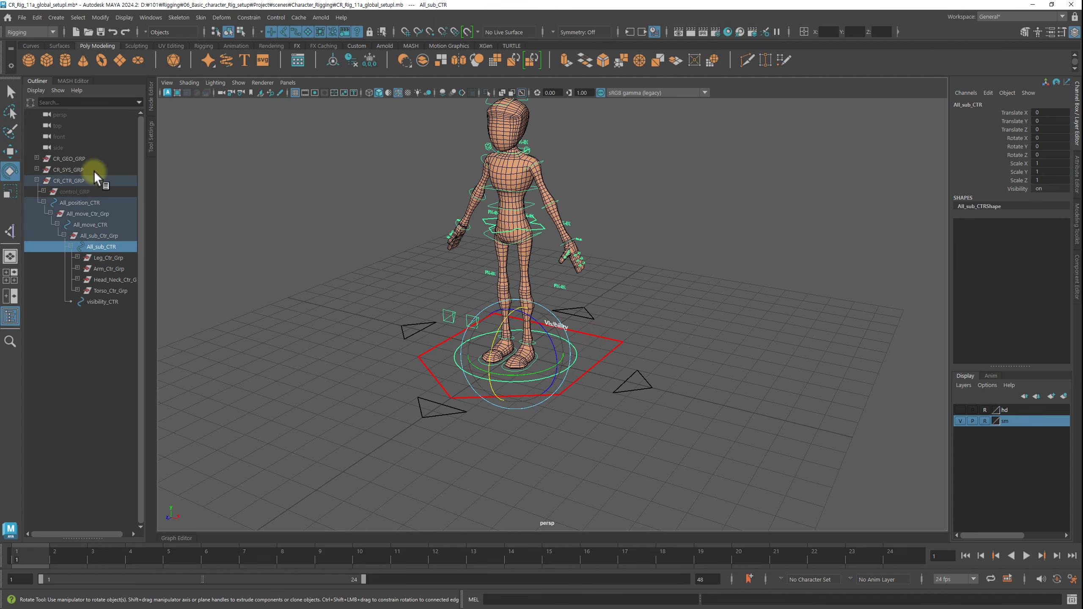
scroll(402, 275, up, 2)
key(r)
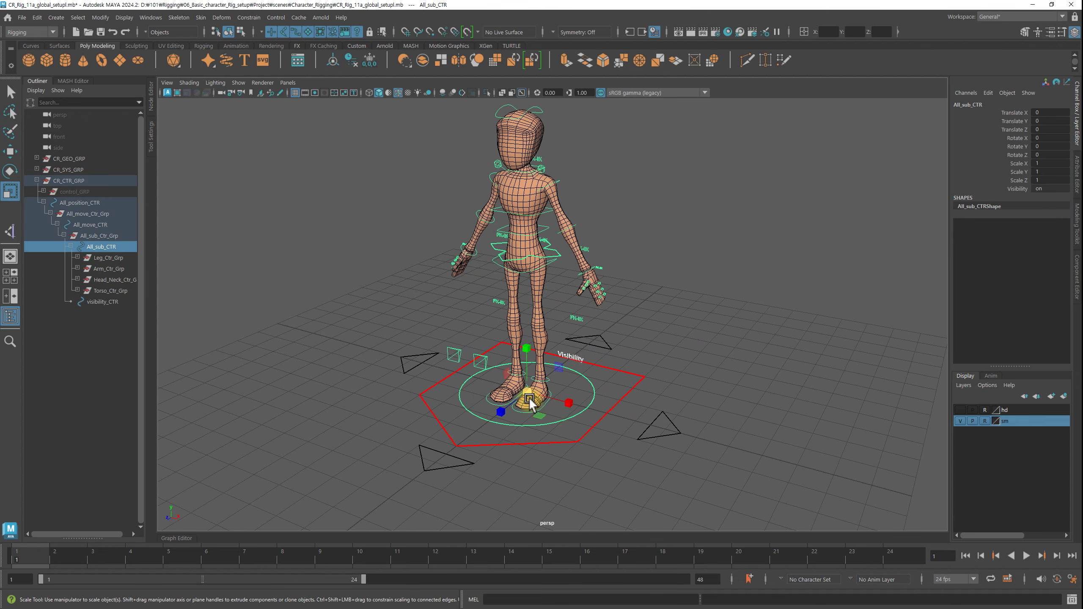
mouse_move(530, 398)
mouse_down()
mouse_move(536, 386)
mouse_move(659, 377)
mouse_move(570, 383)
mouse_move(616, 365)
mouse_up()
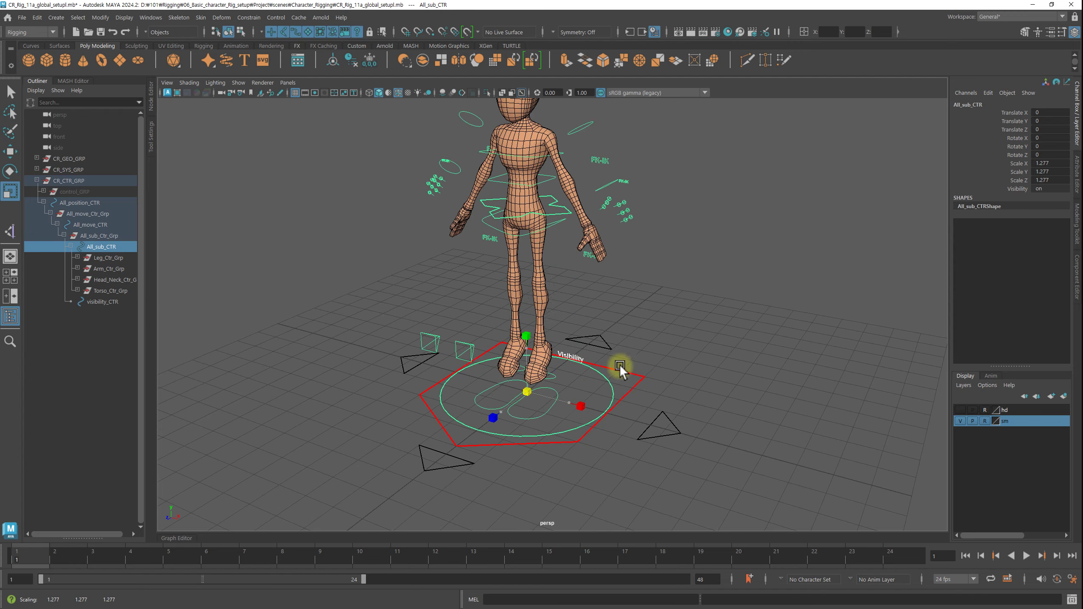
key(ctrl+z)
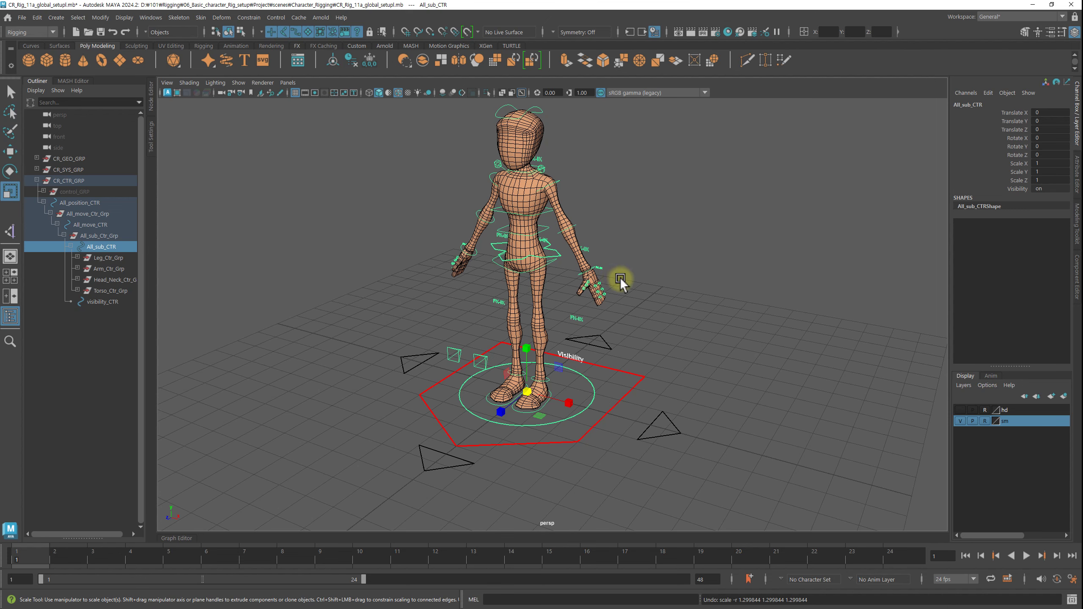
mouse_move(644, 312)
alt+mouse_down()
mouse_move(628, 292)
mouse_move(629, 308)
alt+mouse_up()
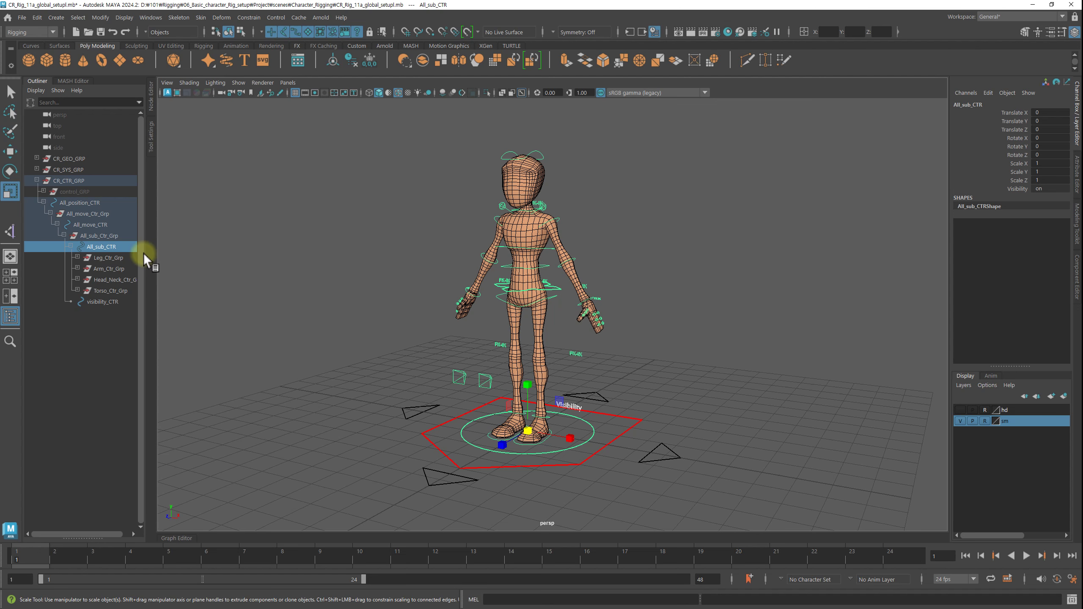
drag(143, 252, 196, 254)
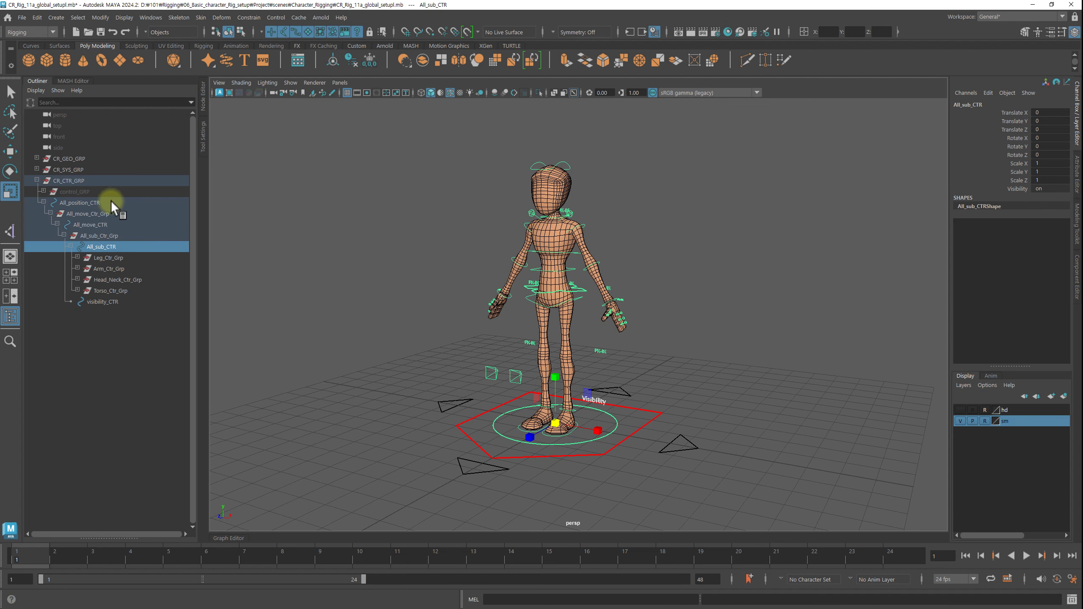
Select CR_SYS_GRP and expand it to show its child groups
click(68, 159)
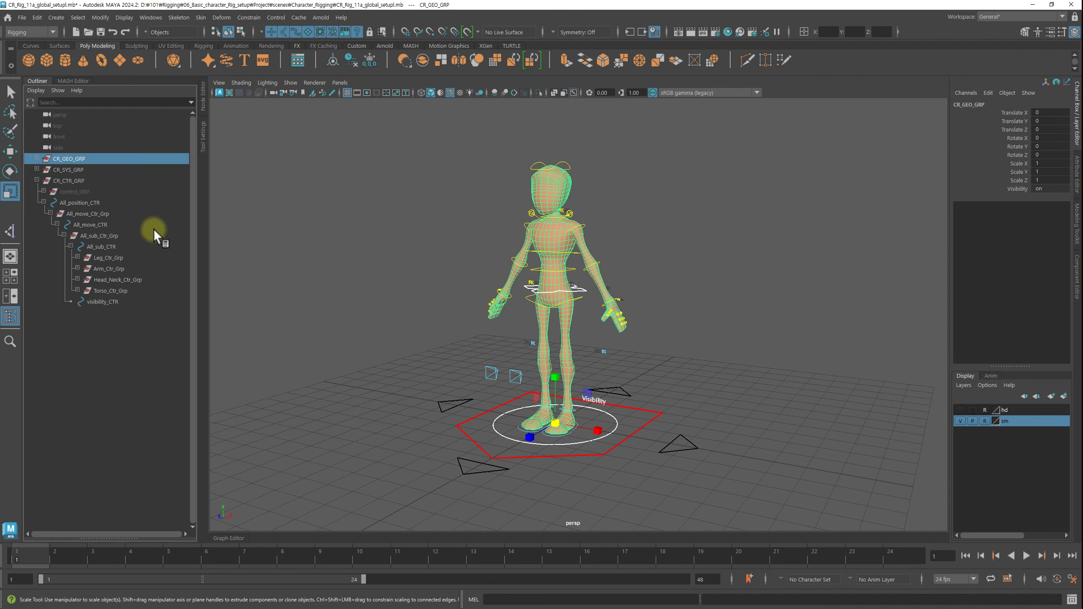
click(64, 169)
click(37, 169)
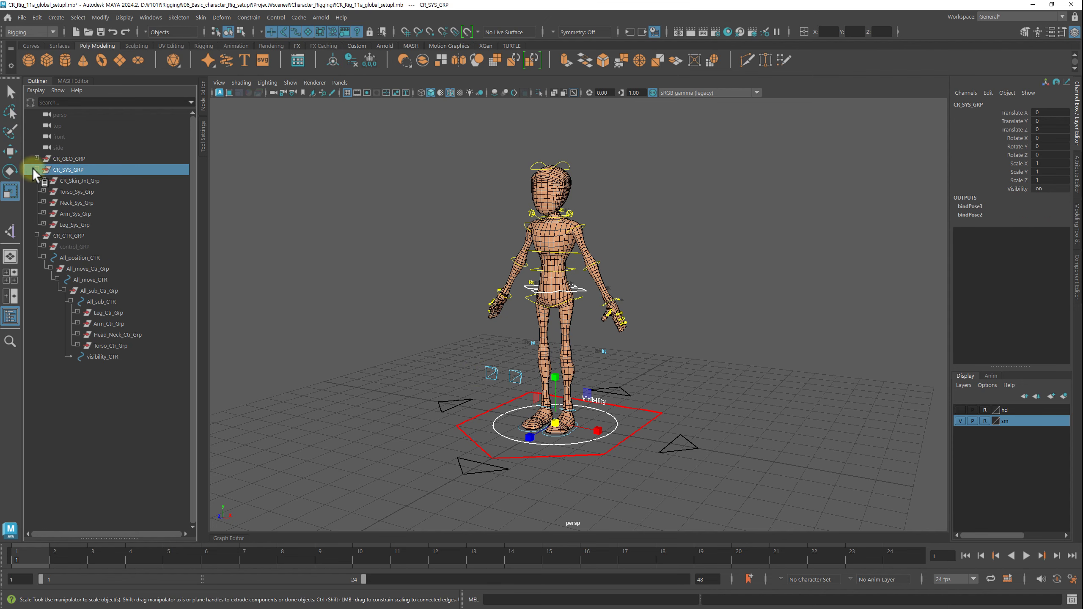
alt+right_drag(375, 278, 542, 298)
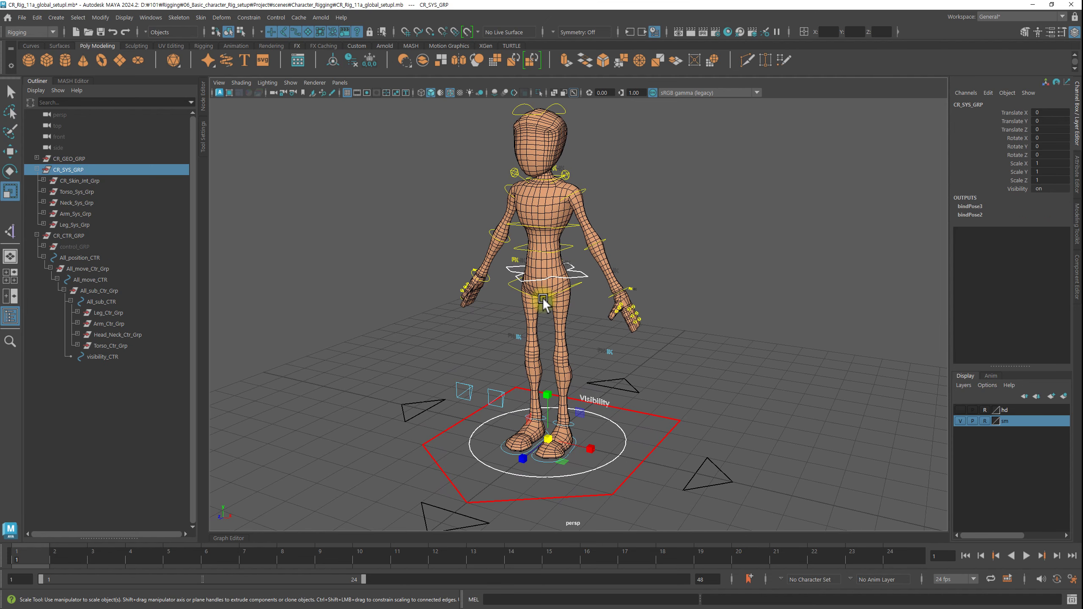
drag(68, 176, 69, 175)
drag(78, 247, 725, 332)
Select All_sub_CTR at the feet, then add CR_SYS_GRP to the selection
click(719, 339)
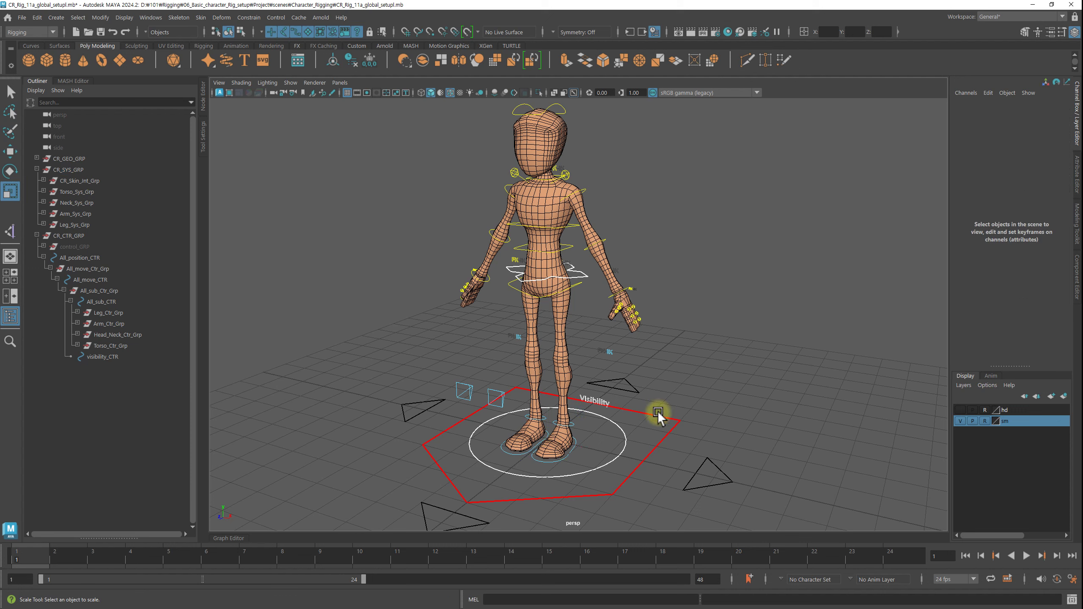
click(626, 444)
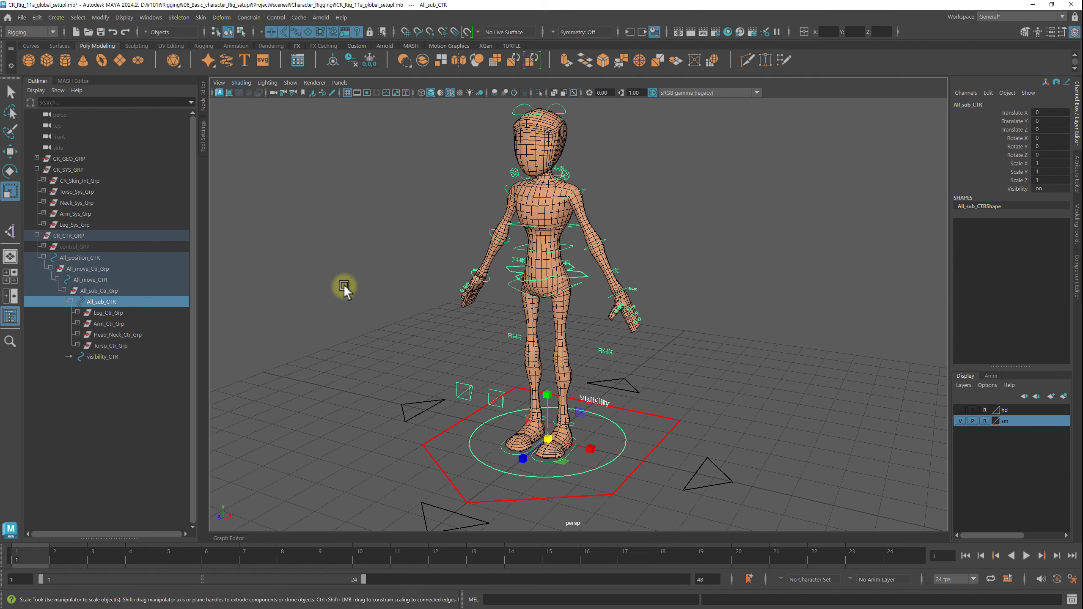
middle_drag(344, 290, 95, 239)
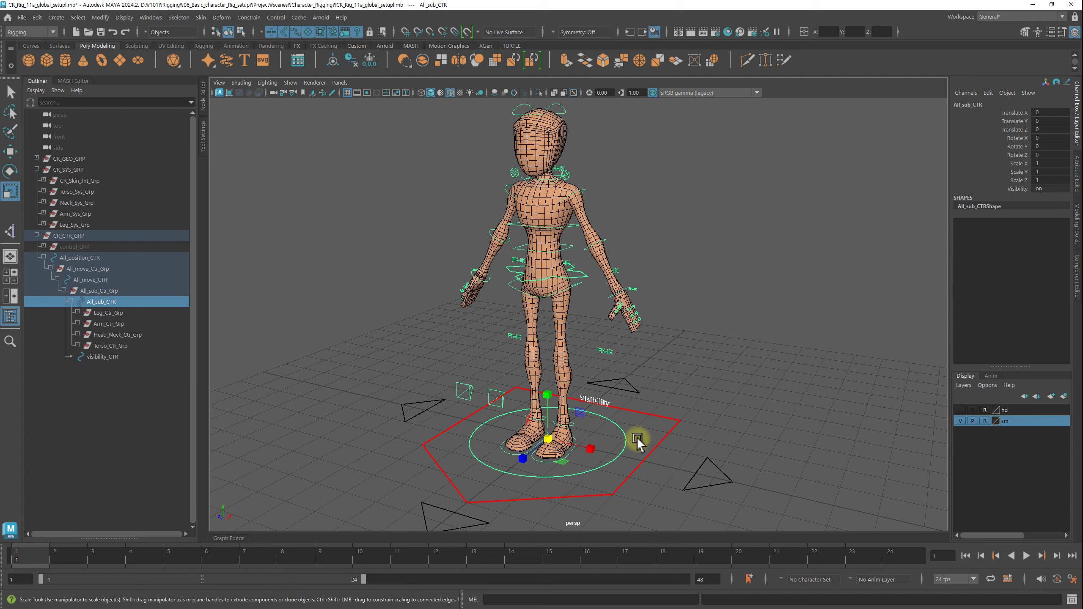
click(676, 422)
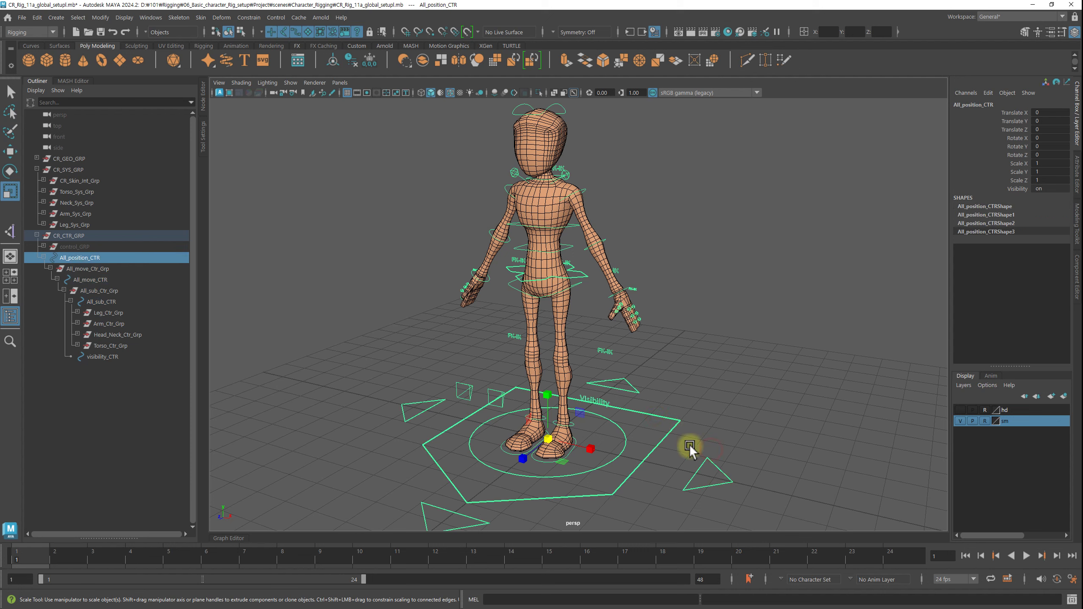
click(624, 444)
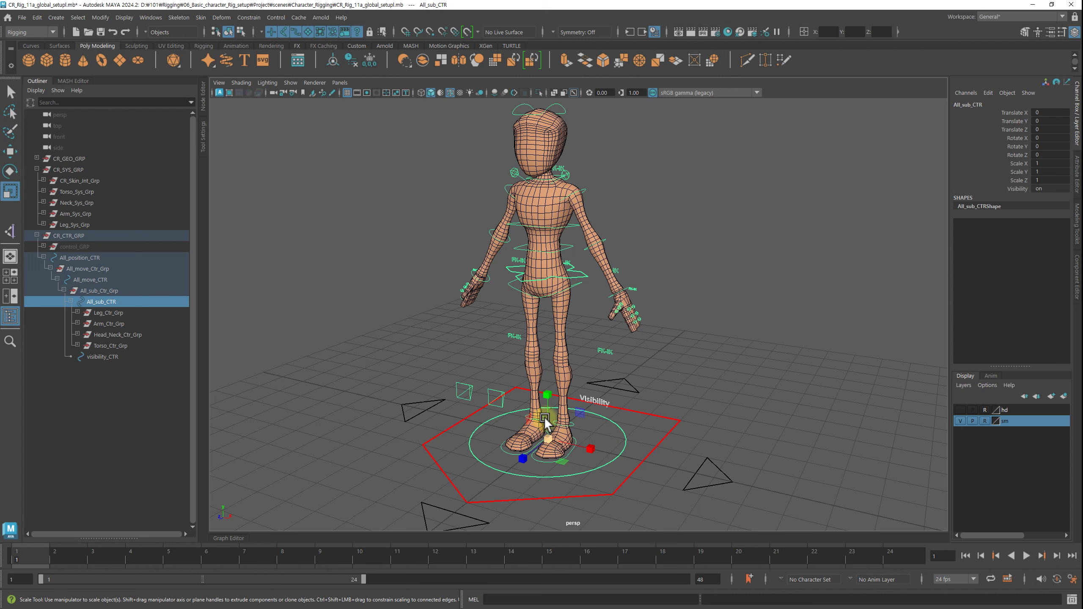
drag(545, 420, 87, 195)
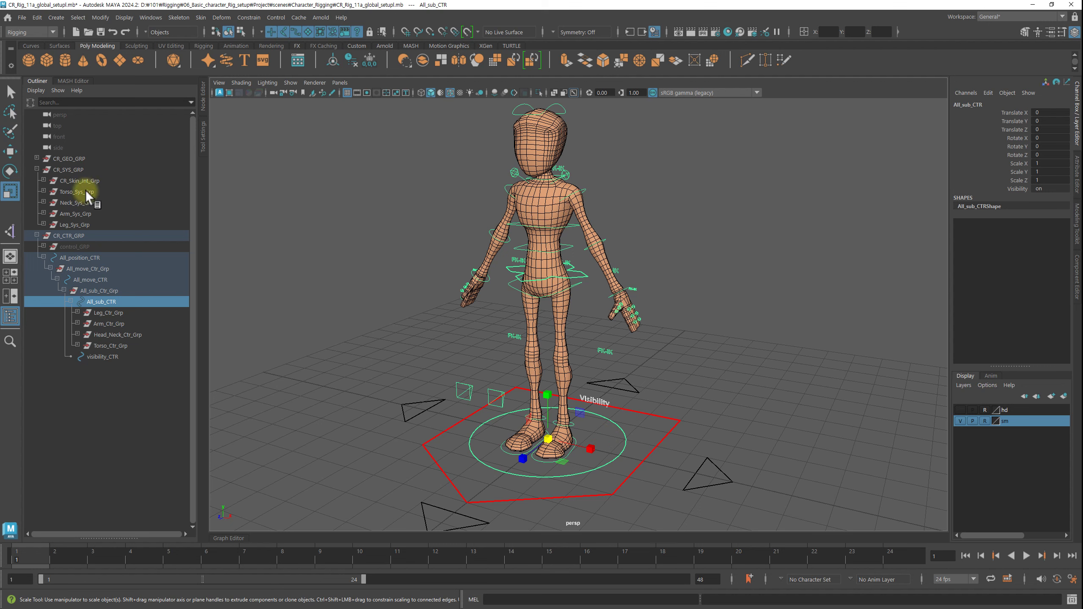
drag(87, 196, 71, 171)
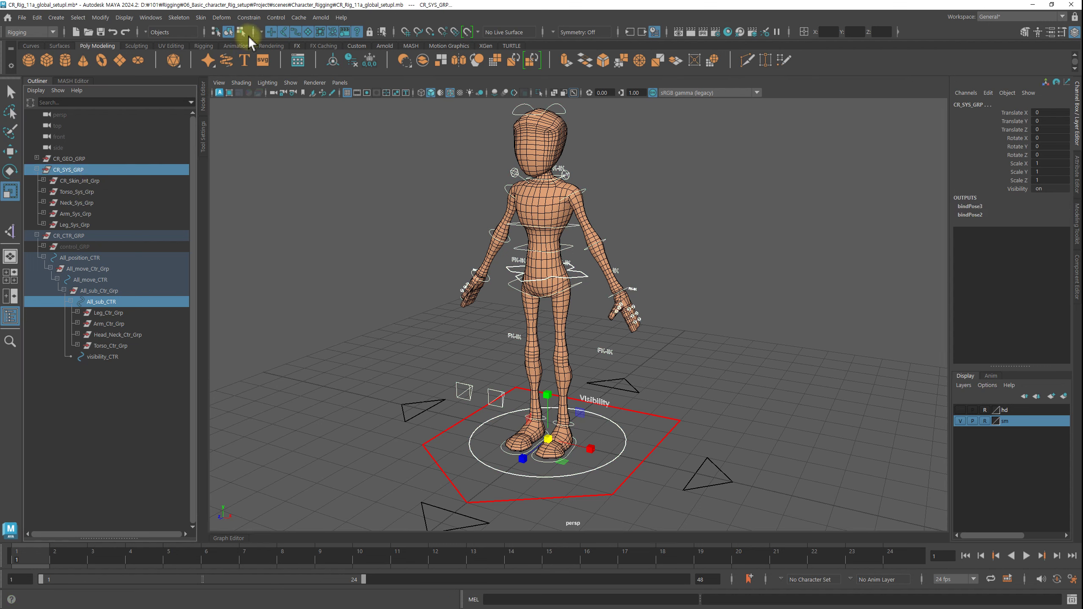
Parent-constrain CR_SYS_GRP to All_sub_CTR via Constrain > Parent
click(248, 18)
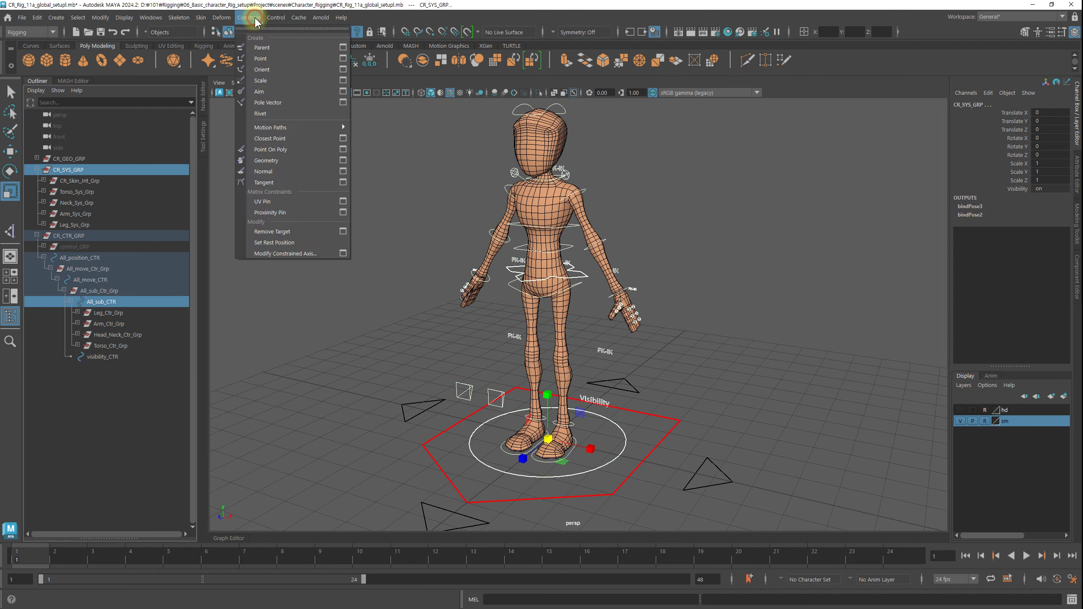
click(280, 48)
click(718, 245)
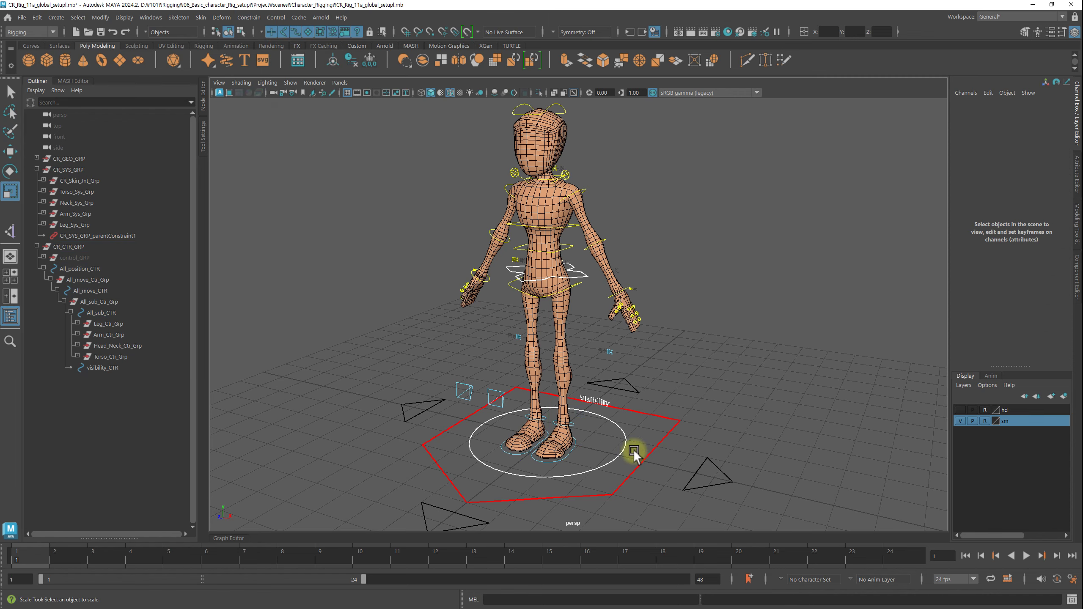
Test-scale All_sub_CTR up to 1.235 and down, then undo back to scale 1
click(556, 445)
drag(556, 445, 548, 436)
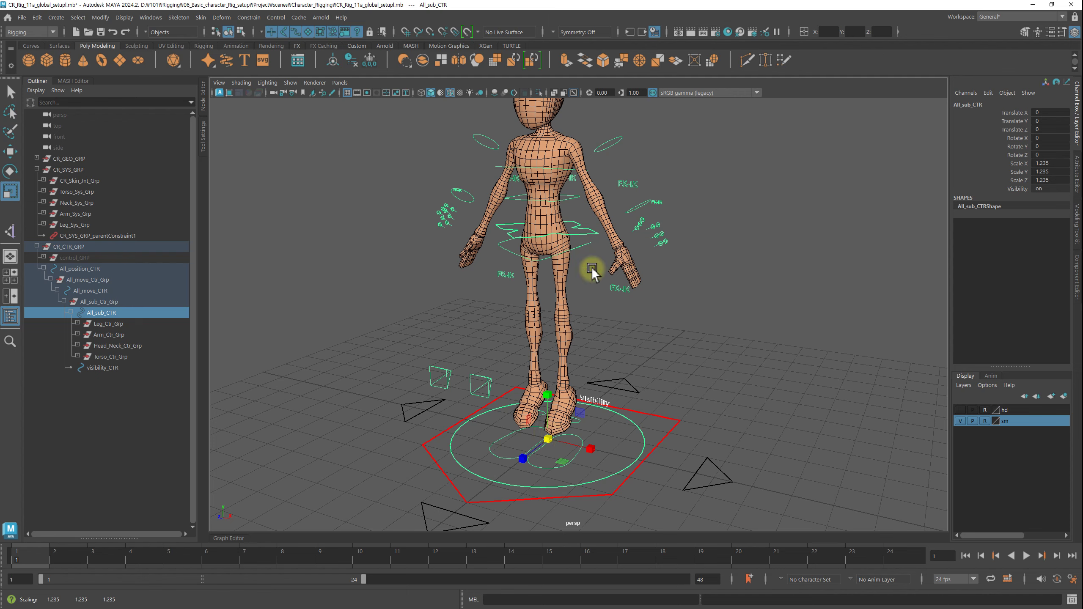
drag(558, 431, 452, 447)
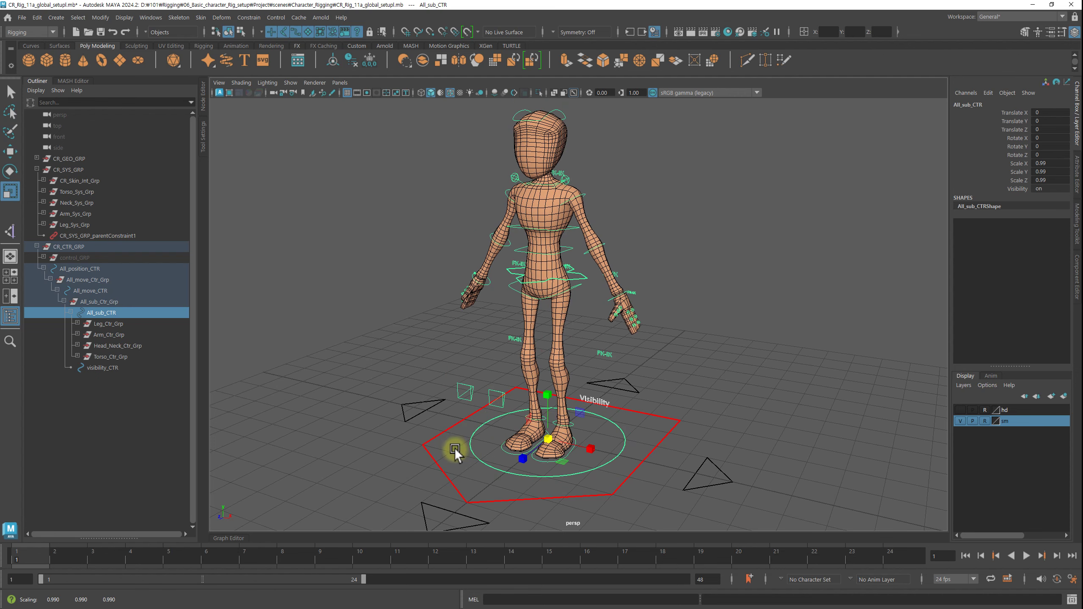
key(ctrl+z)
key(ctrl+z)
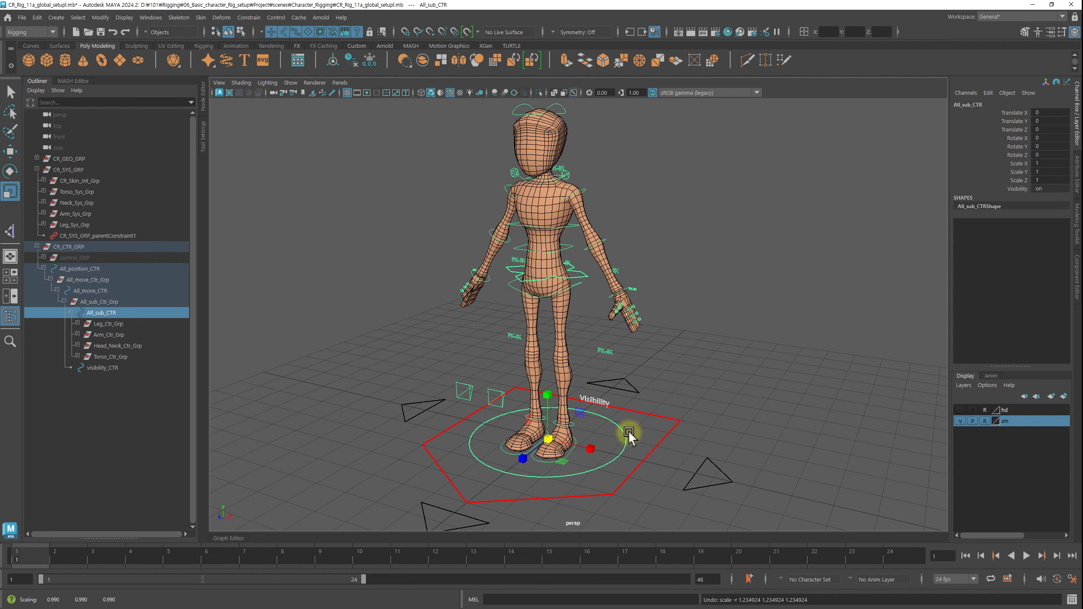
click(618, 435)
key(ctrl+z)
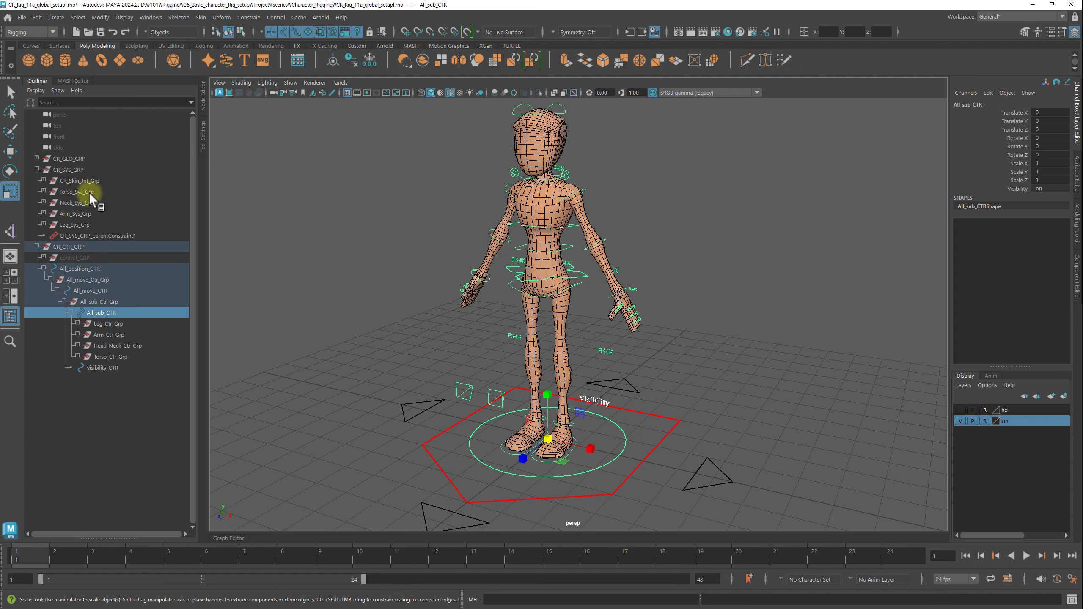
Scale-constrain CR_SYS_GRP to All_sub_CTR, creating CR_SYS_GRP_scaleConstraint1
ctrl+click(75, 170)
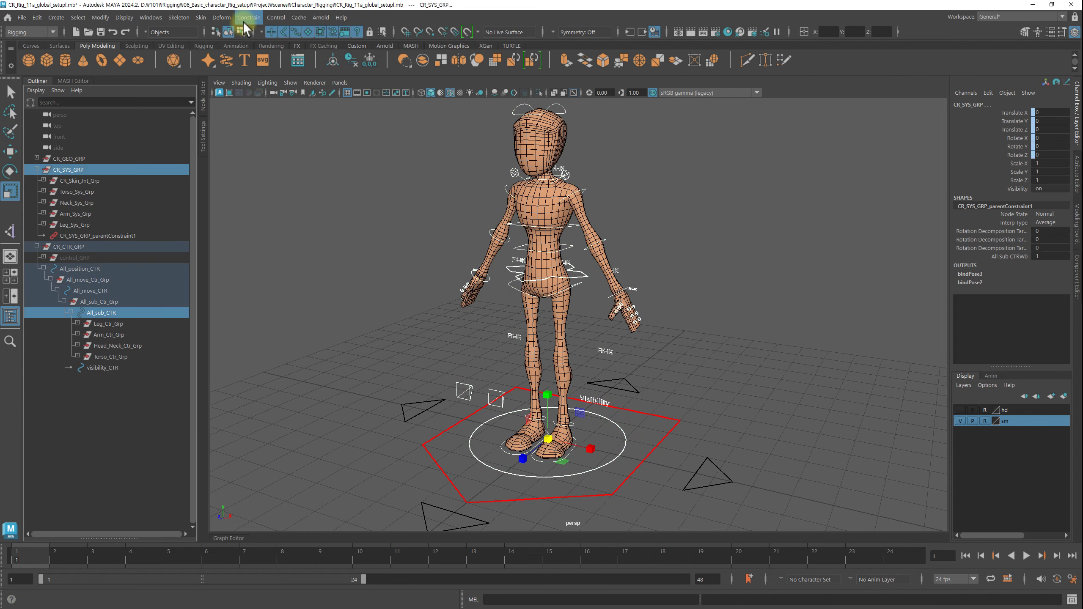
click(248, 17)
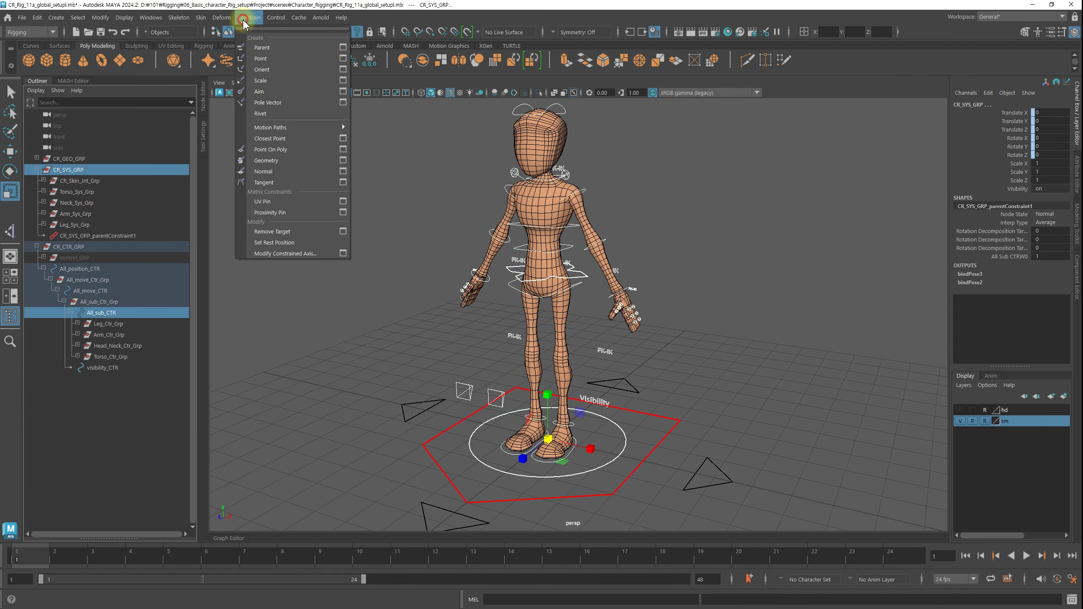
click(265, 81)
click(721, 237)
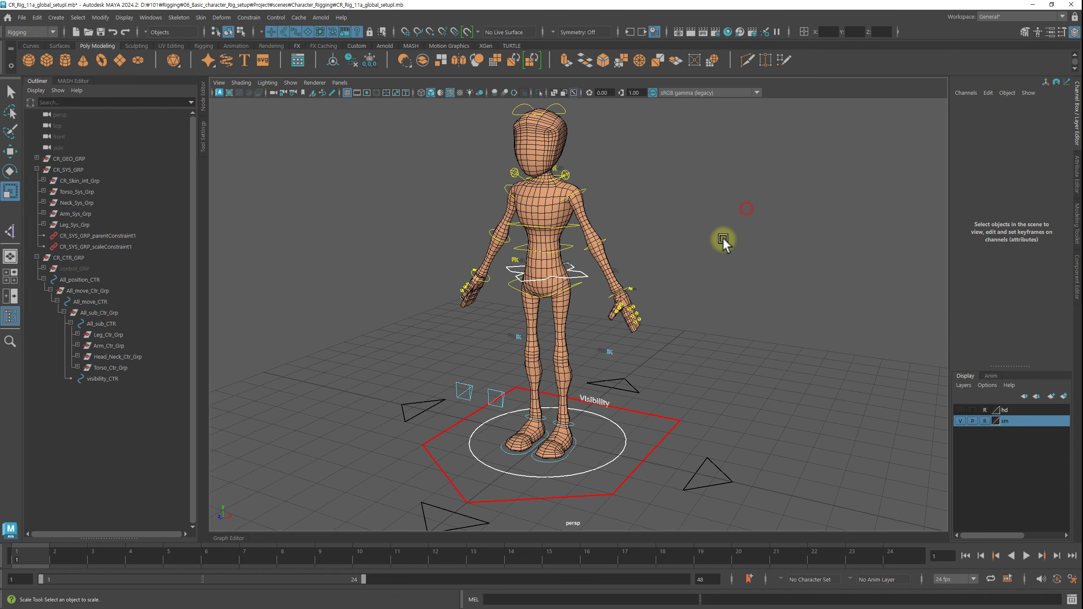
Test-scale the rig through All_sub_CTR up to 1.708, then undo
click(560, 444)
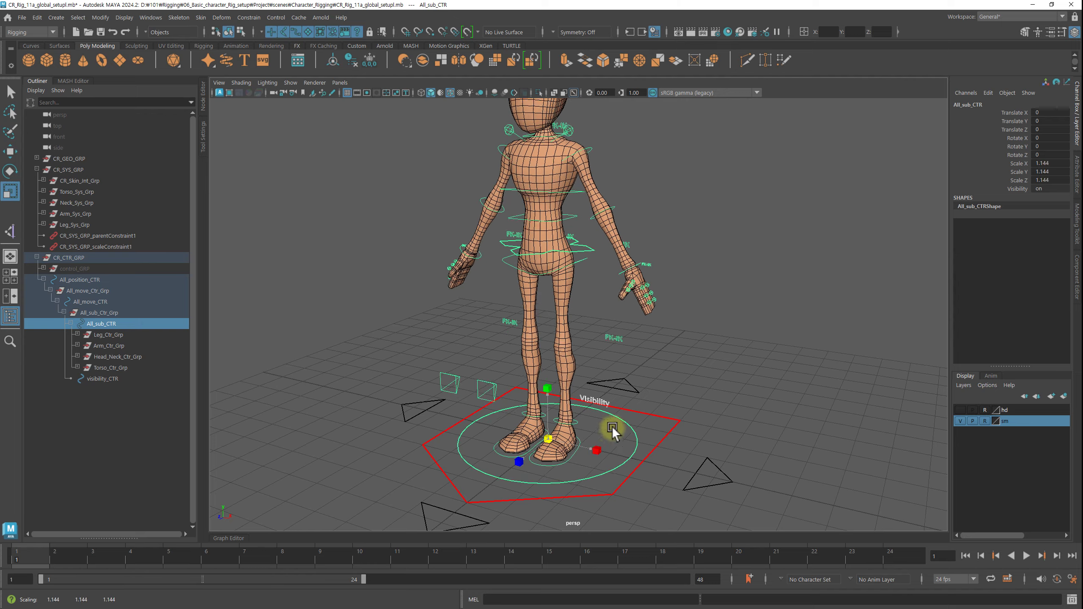
drag(560, 444, 733, 416)
scroll(569, 410, down, 3)
mouse_move(568, 410)
mouse_down()
mouse_move(687, 383)
mouse_move(683, 399)
mouse_up()
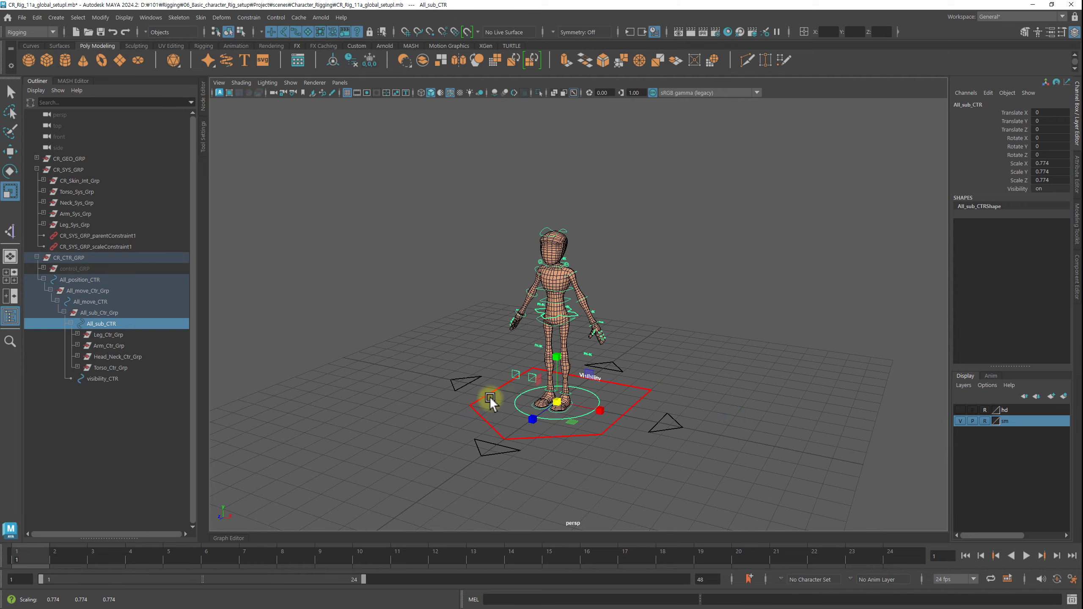
click(680, 397)
key(ctrl+z)
Test-scale the rig with All_move_CTR and All_position_CTR, undoing each scale
key(ctrl+z)
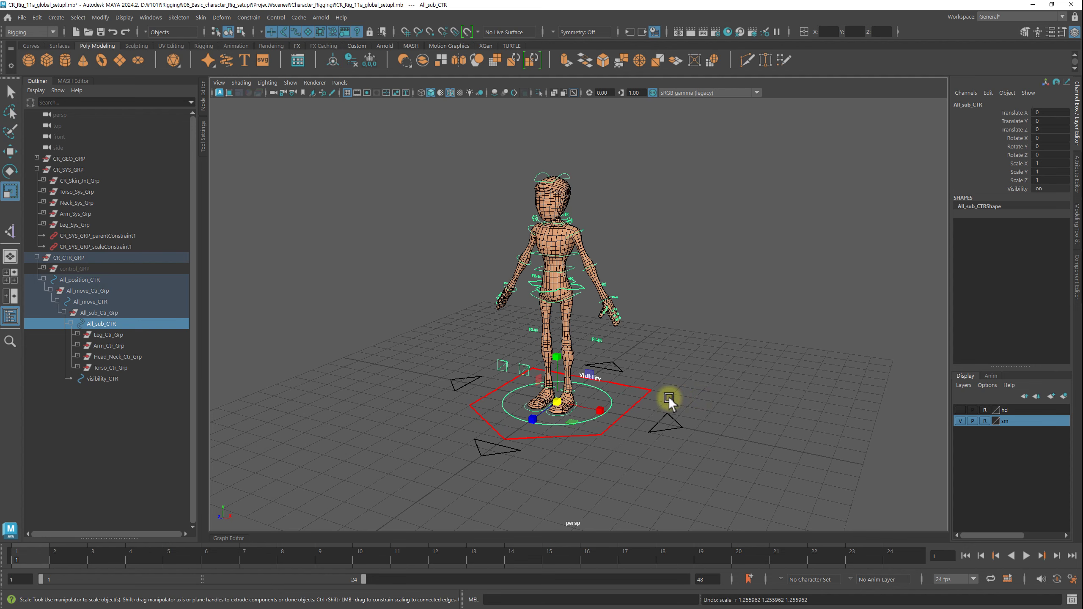
click(640, 393)
drag(556, 402, 684, 383)
key(ctrl+z)
click(583, 413)
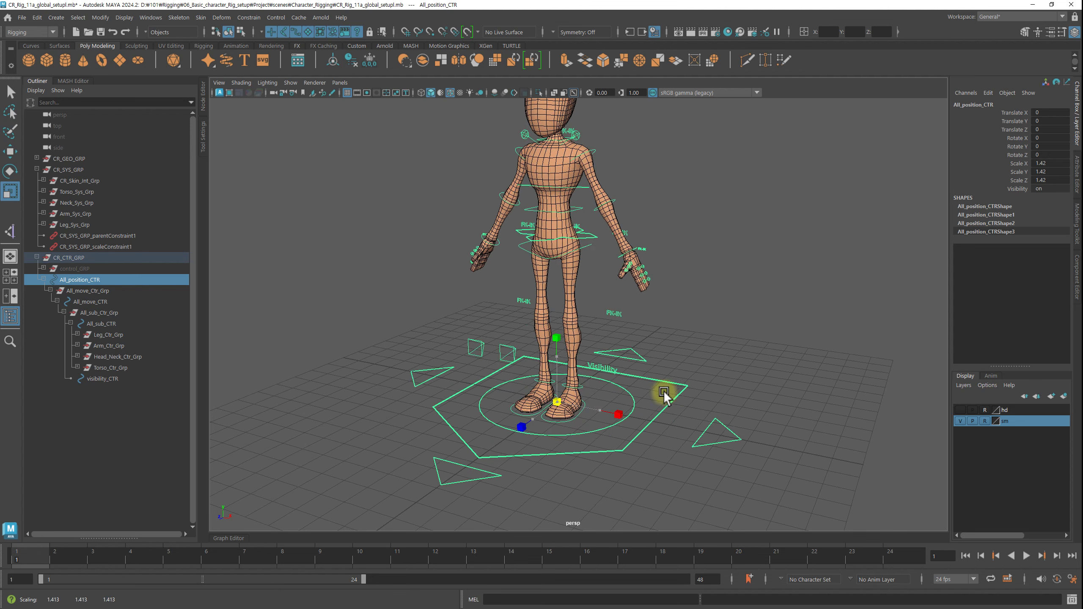
key(ctrl+z)
click(744, 362)
Slide the rig along X with All_sub_CTR and return it to centre
alt+right_drag(584, 342, 688, 352)
click(629, 423)
key(w)
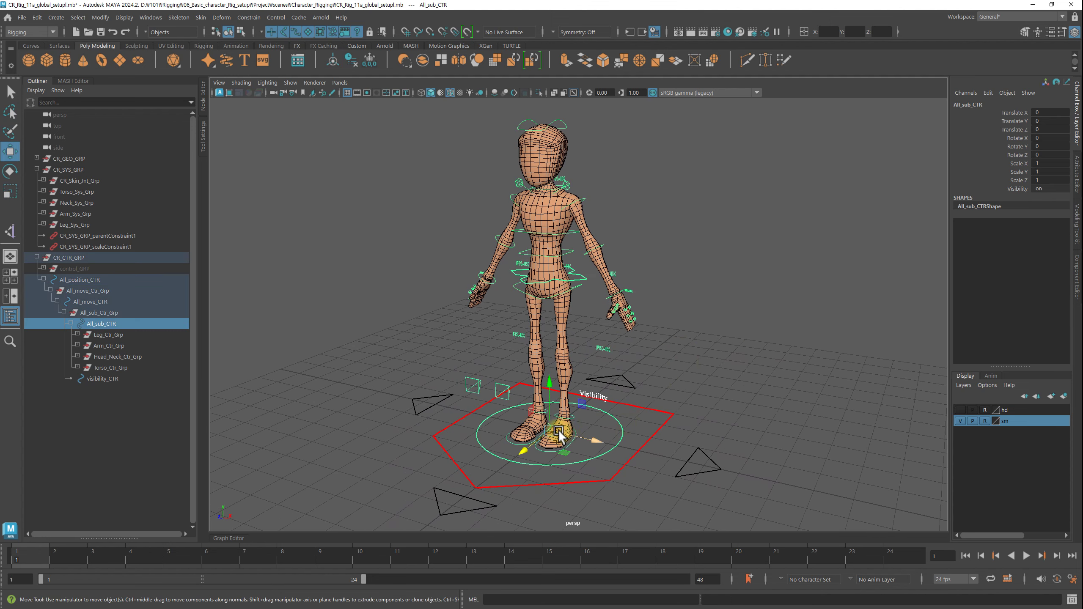
mouse_move(572, 430)
mouse_down()
mouse_move(402, 407)
mouse_move(571, 430)
mouse_up()
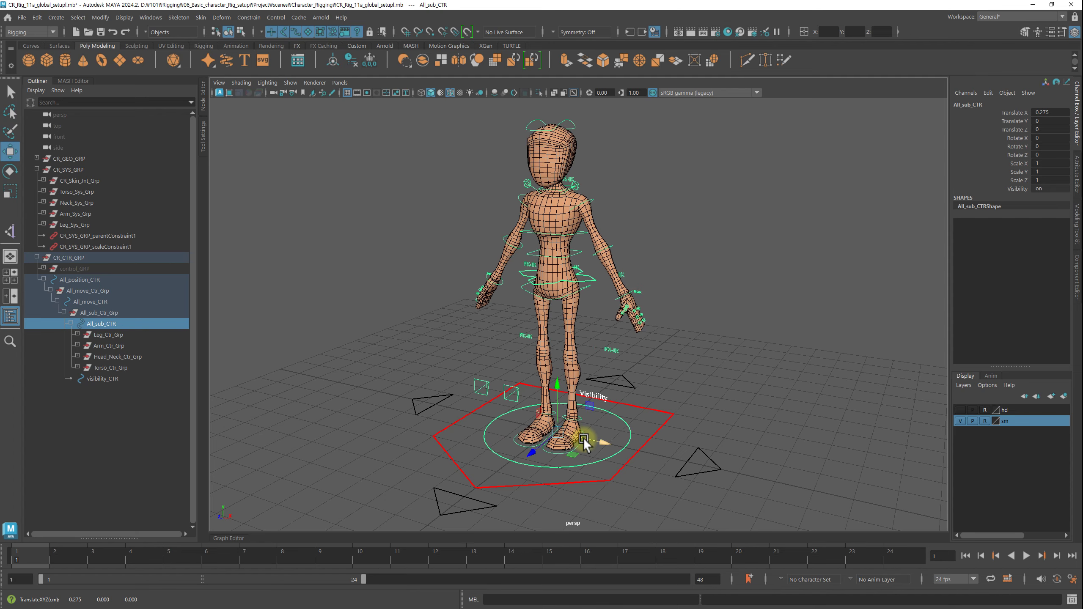
click(737, 392)
mouse_move(678, 384)
alt+middle_down()
mouse_move(646, 368)
mouse_move(722, 365)
alt+middle_up()
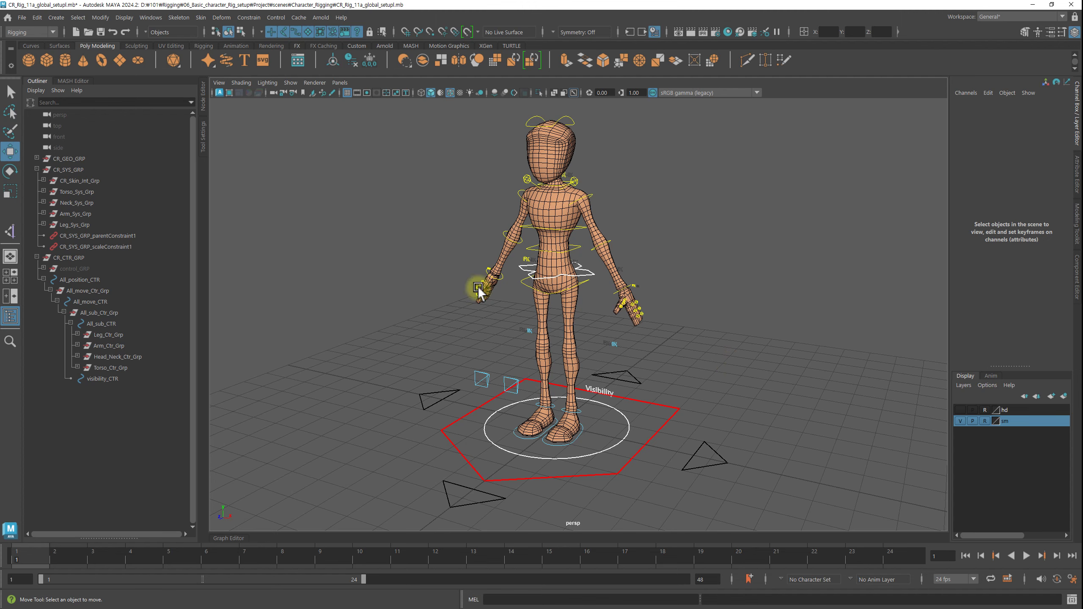
Orbit close to the character and pick the torso switch's FK IK Switch attribute
alt+right_drag(654, 336, 701, 326)
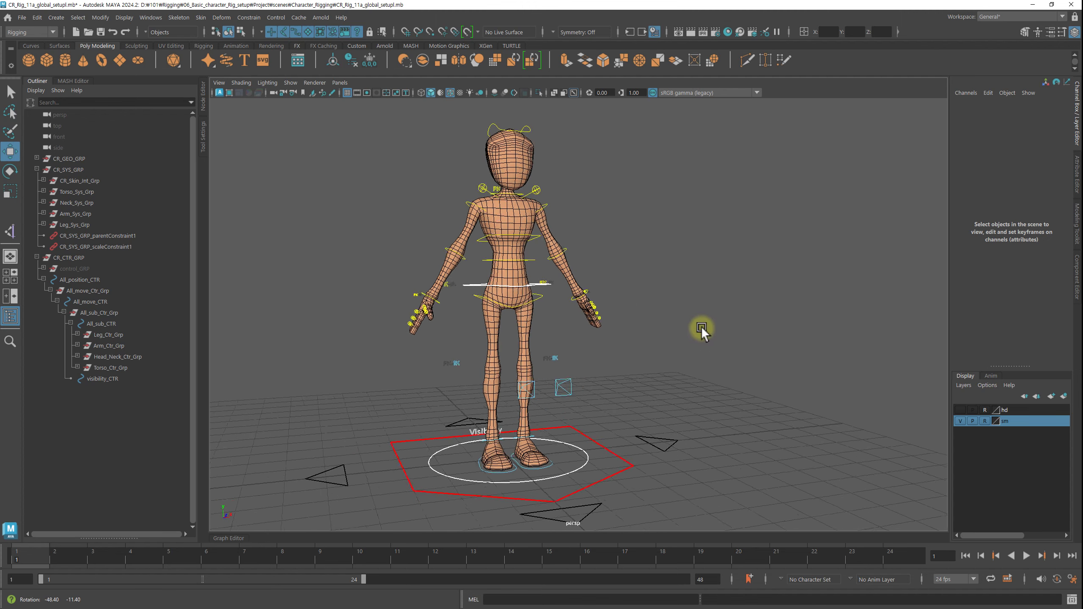
alt+drag(701, 326, 687, 339)
alt+right_drag(686, 340, 681, 346)
mouse_move(681, 346)
alt+mouse_down()
mouse_move(616, 315)
mouse_move(583, 334)
alt+mouse_up()
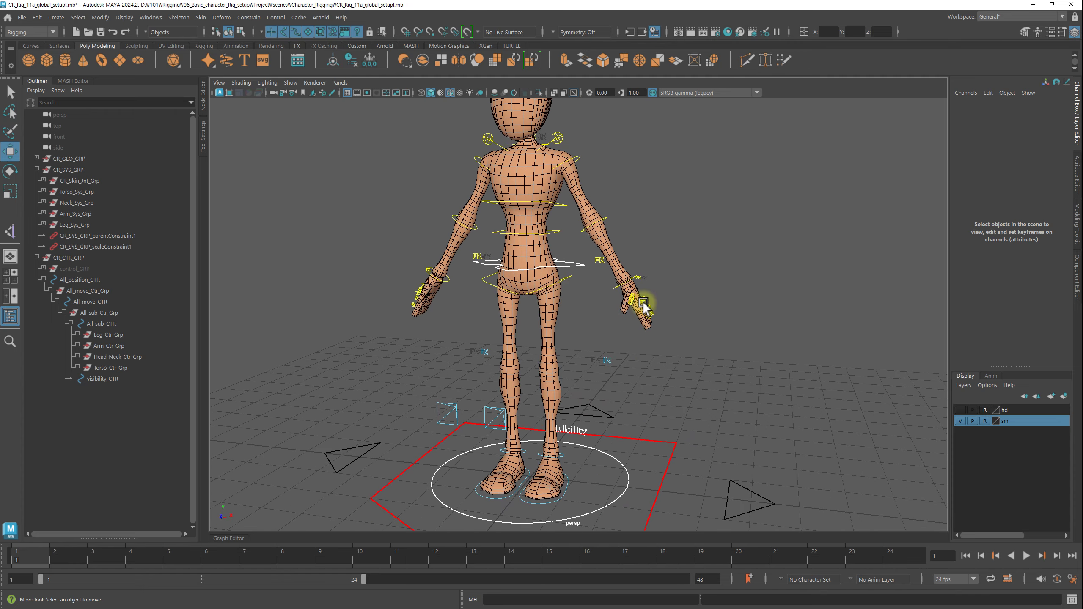
alt+drag(643, 304, 678, 301)
alt+right_drag(679, 302, 683, 280)
alt+drag(684, 281, 562, 304)
click(561, 298)
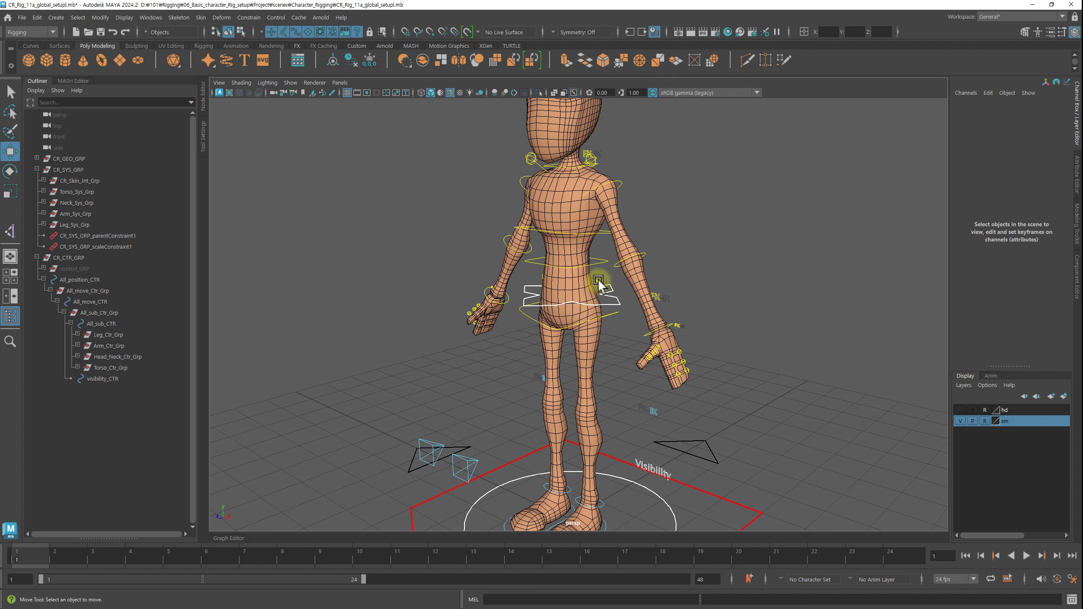
click(1024, 112)
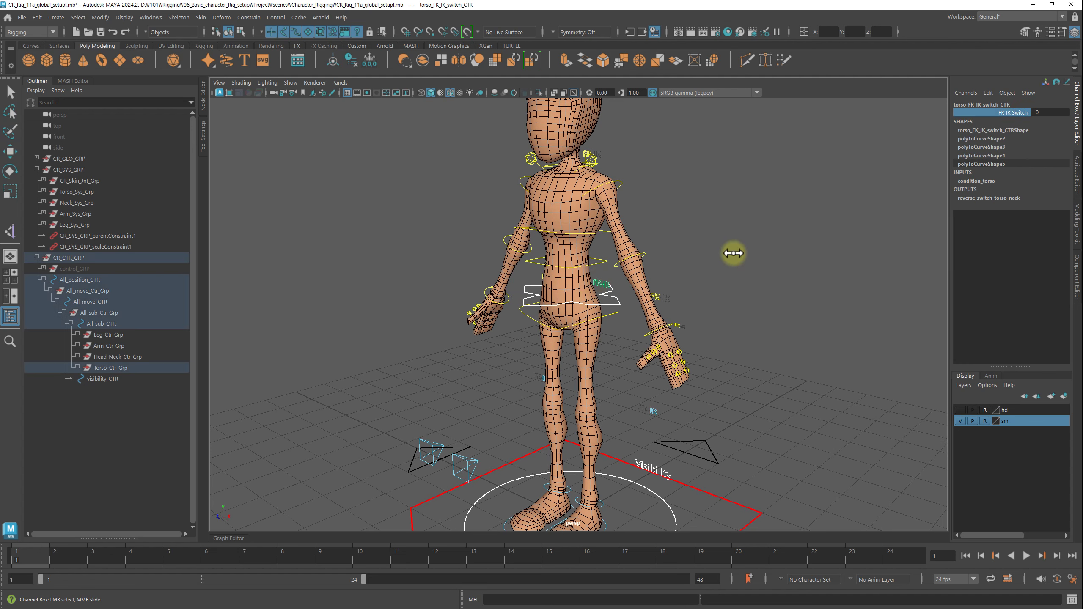
click(754, 261)
Change the right arm FK IK Switch to IK
alt+drag(498, 310, 556, 303)
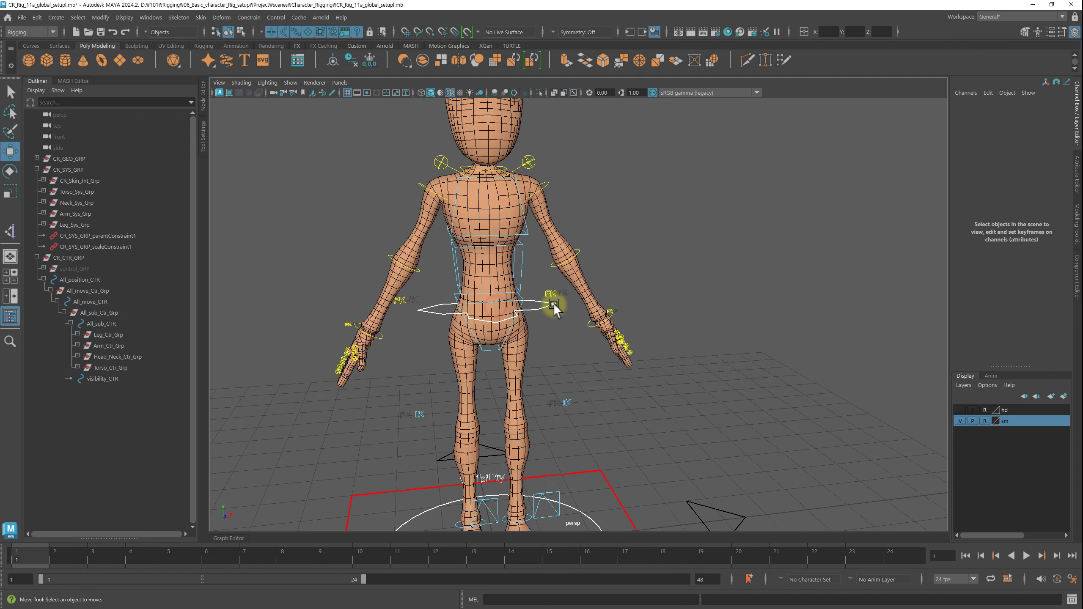
click(556, 299)
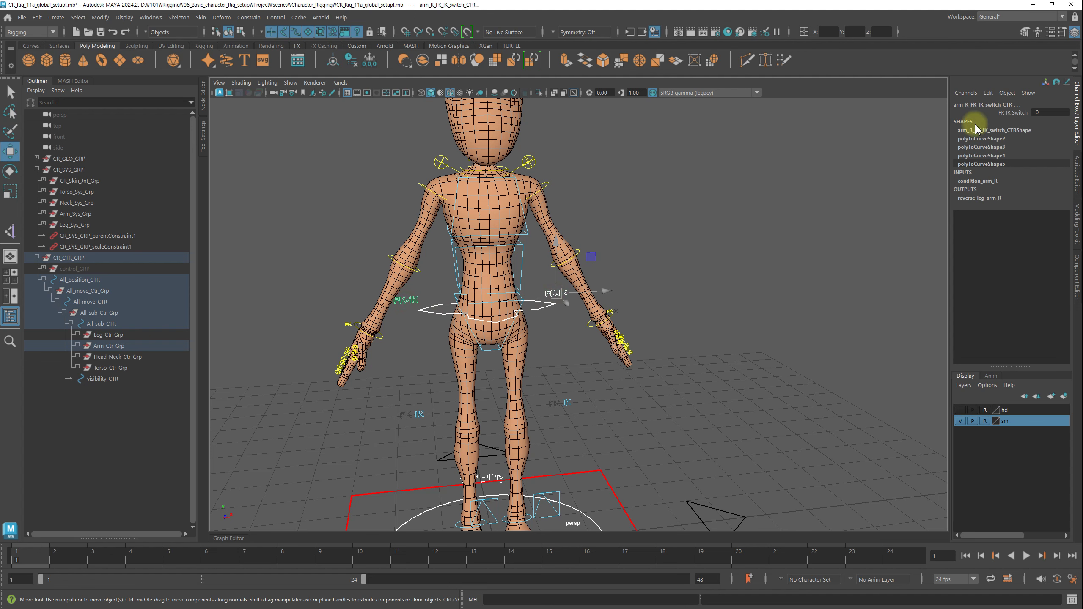
click(1013, 113)
middle_drag(697, 205, 752, 199)
click(738, 231)
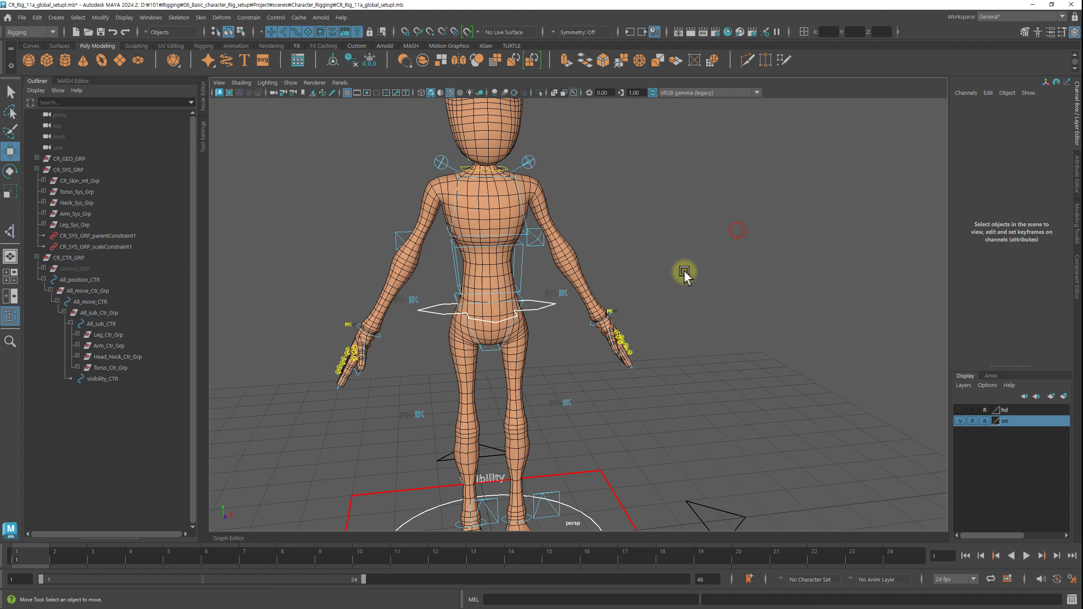
Change the right fingers FK IK Switch to IK
click(611, 312)
click(350, 324)
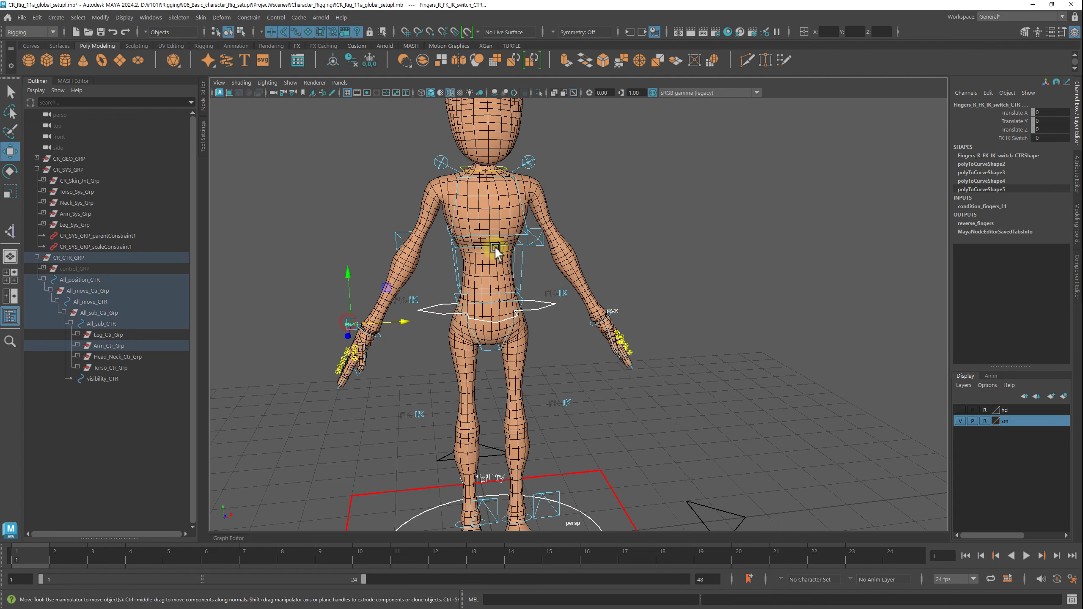
click(1013, 138)
middle_drag(653, 225, 730, 208)
click(730, 208)
Change the neck FK IK Switch to IK, ending with All_sub_CTR selected
mouse_move(730, 209)
alt+mouse_down()
mouse_move(556, 234)
mouse_move(507, 256)
alt+mouse_up()
click(643, 249)
click(1007, 113)
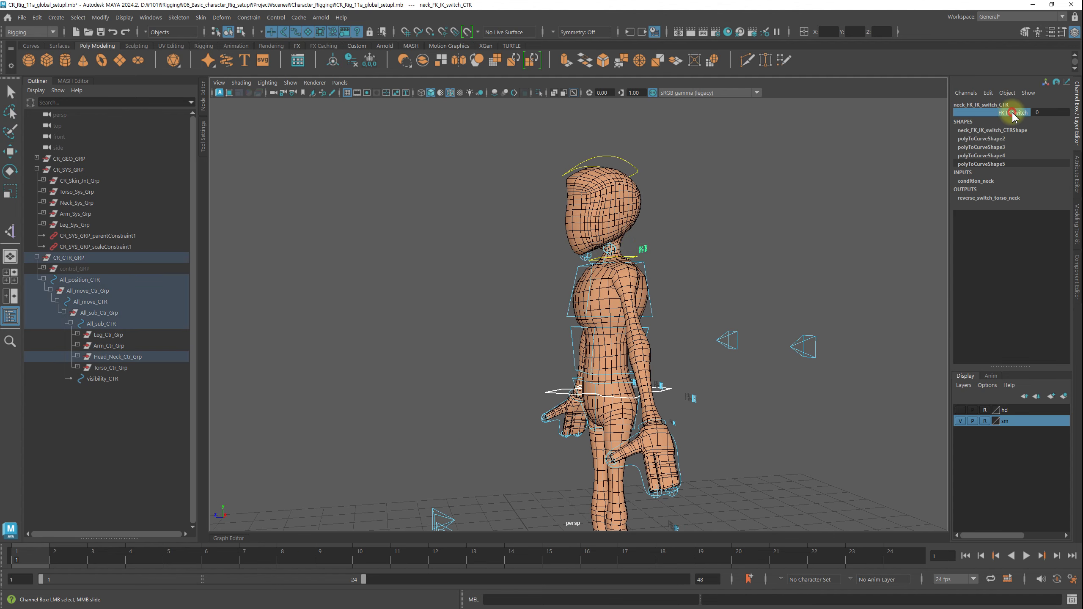
middle_drag(710, 224, 757, 218)
click(791, 252)
mouse_move(791, 252)
alt+mouse_down()
mouse_move(580, 250)
mouse_move(624, 307)
alt+mouse_up()
click(591, 476)
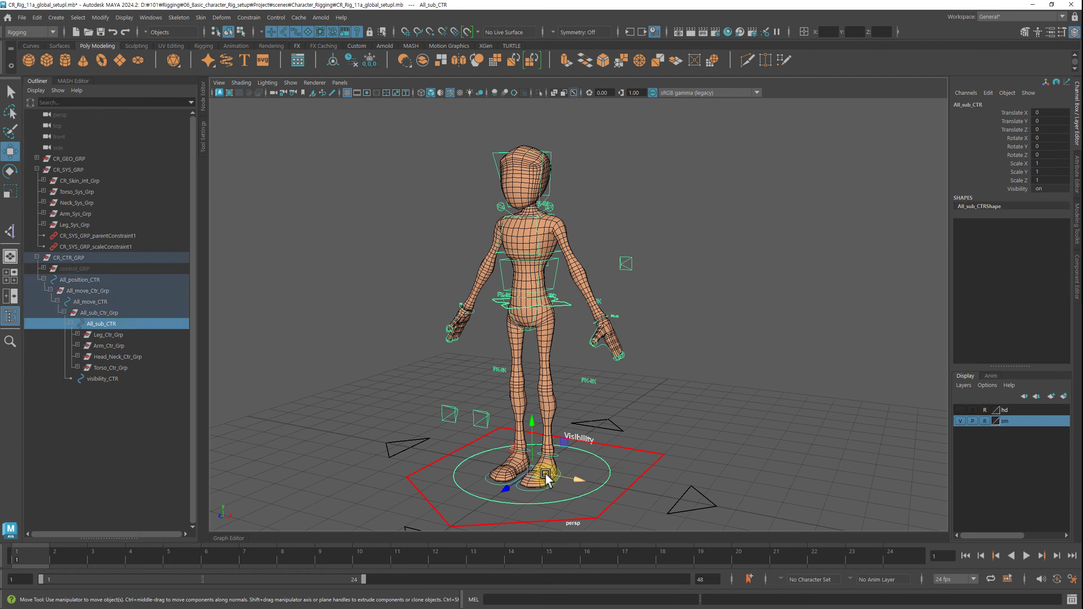
Test-move the rig twice with All_sub_CTR, undoing each move
drag(536, 474, 571, 446)
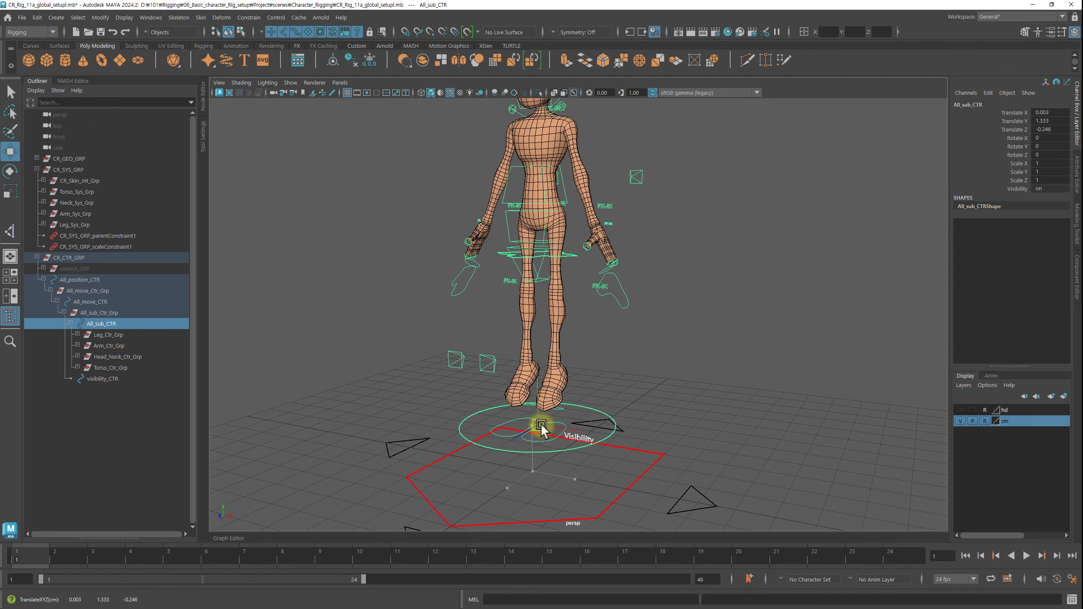
key(ctrl+z)
drag(577, 480, 515, 472)
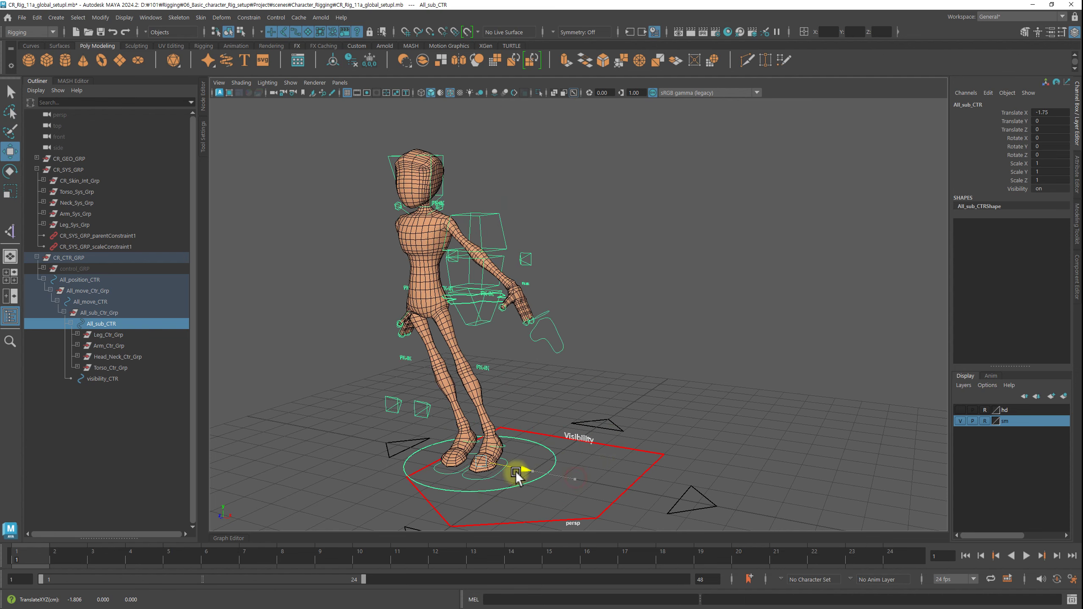
key(ctrl+z)
Test scaling the rig and sliding it along X, undoing the changes
key(e)
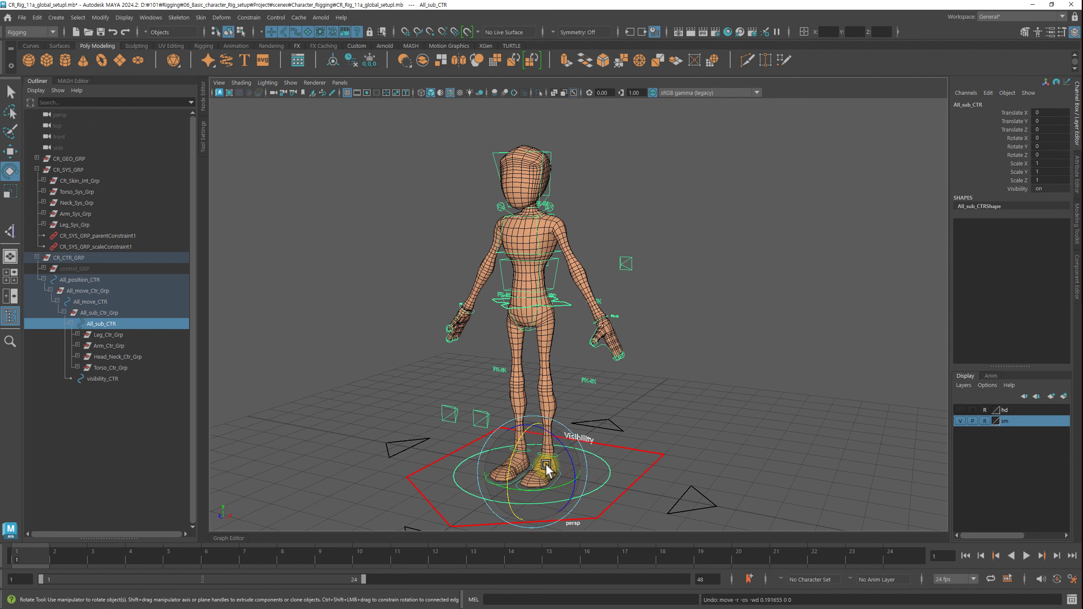
key(r)
mouse_move(548, 472)
mouse_down()
mouse_move(616, 465)
mouse_move(480, 473)
mouse_up()
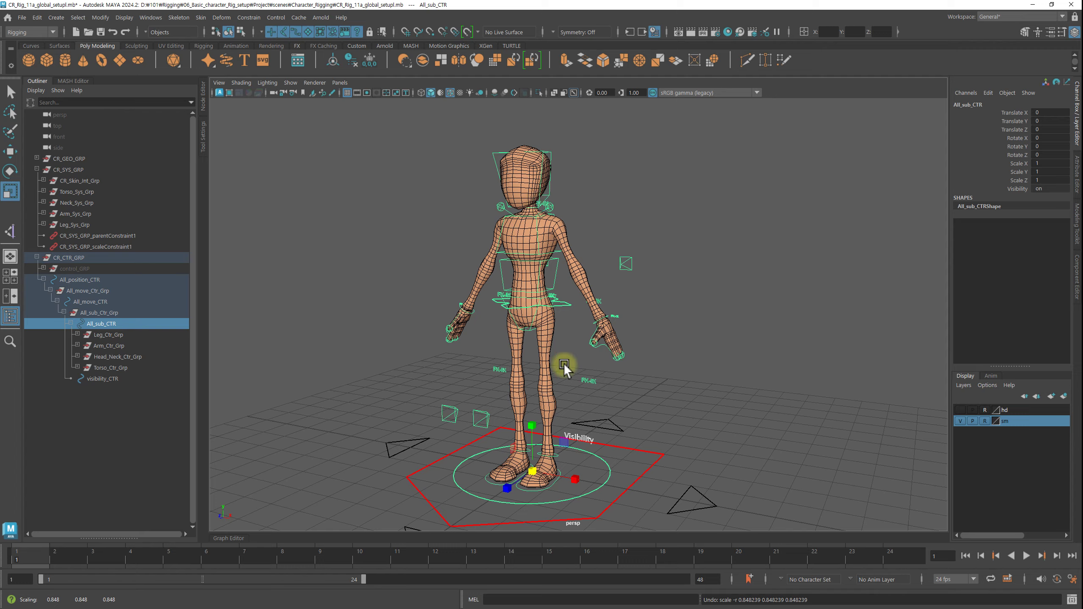
key(w)
mouse_move(578, 482)
mouse_down()
mouse_move(609, 491)
mouse_move(561, 484)
mouse_move(610, 500)
mouse_up()
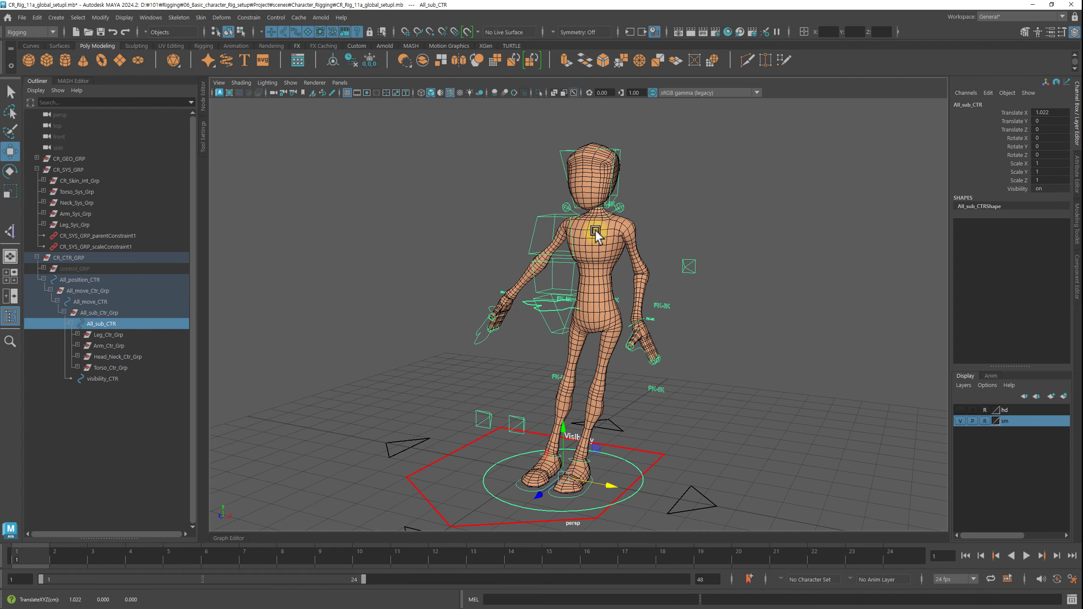
key(ctrl+z)
Slide and scale the rig once more, undo both, and clear the selection
mouse_move(608, 339)
alt+mouse_down()
mouse_move(580, 478)
mouse_move(600, 485)
alt+mouse_up()
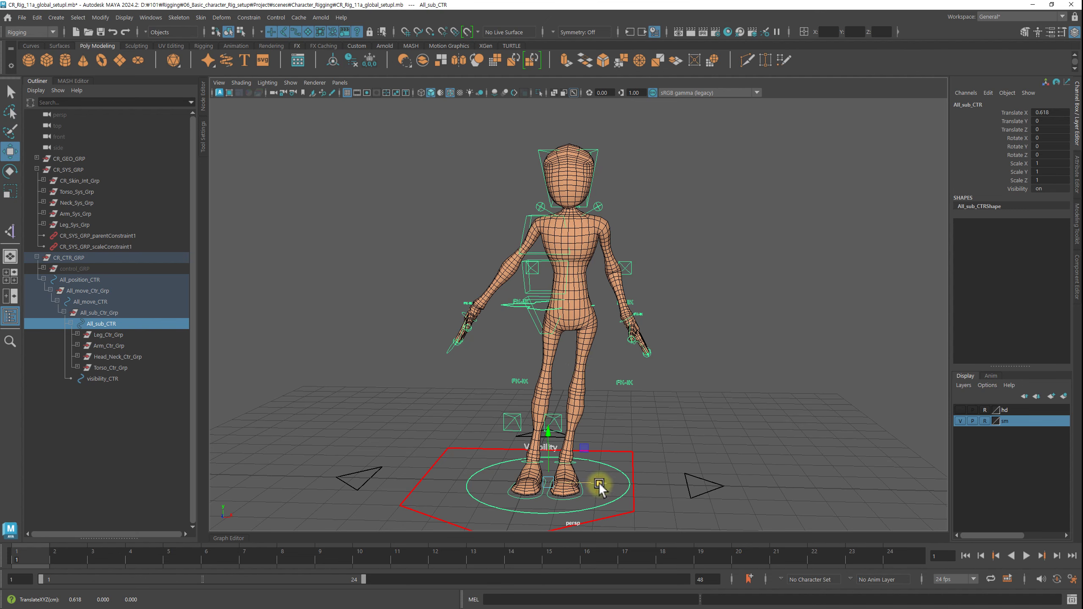
drag(592, 476, 520, 481)
key(ctrl+z)
key(ctrl+z)
key(r)
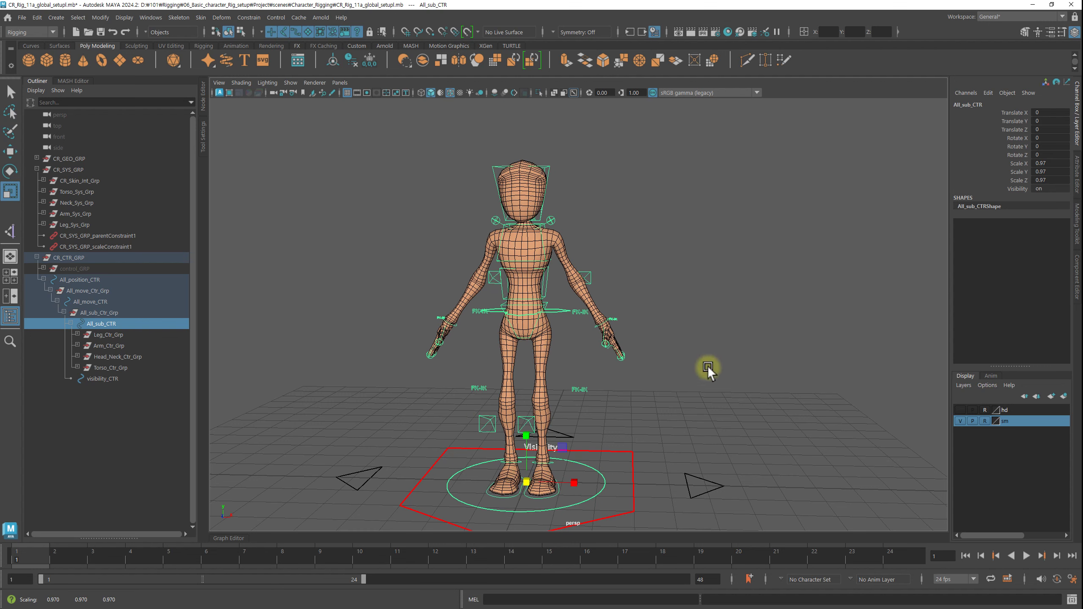
key(ctrl+z)
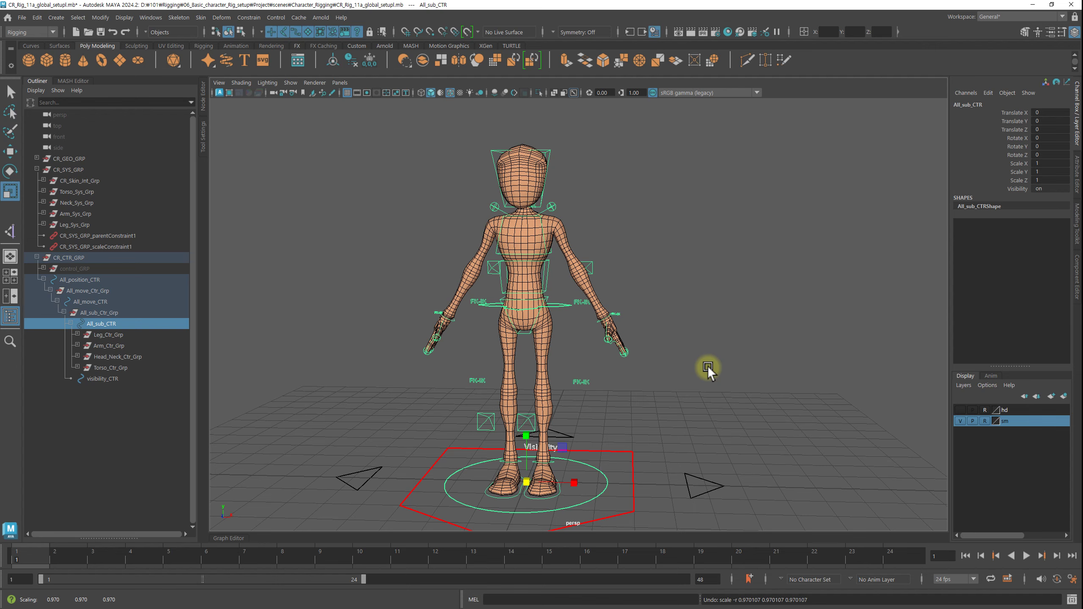
alt+drag(707, 365, 609, 404)
click(654, 356)
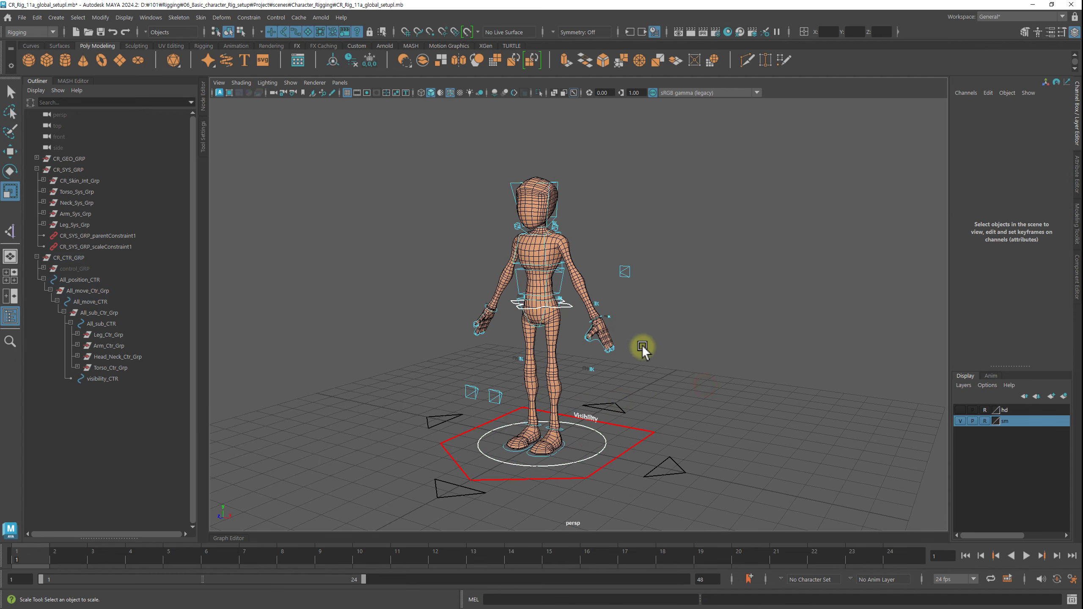
Zoom to the torso, expand Torso_Sys_Grp, and browse the Skeleton menu without applying anything
alt+right_drag(477, 310, 657, 363)
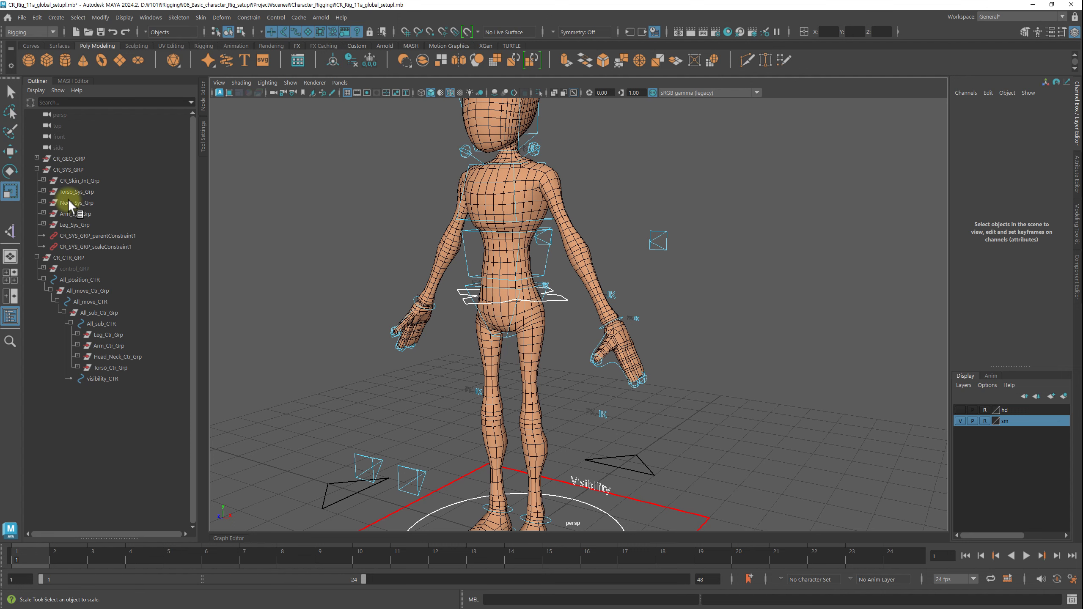
click(43, 192)
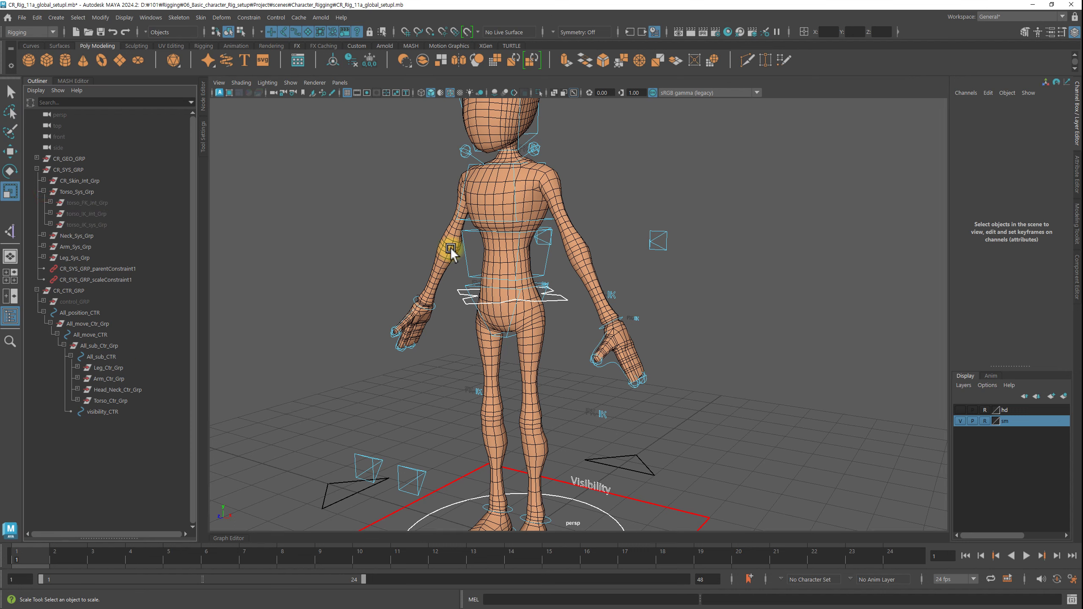
click(178, 17)
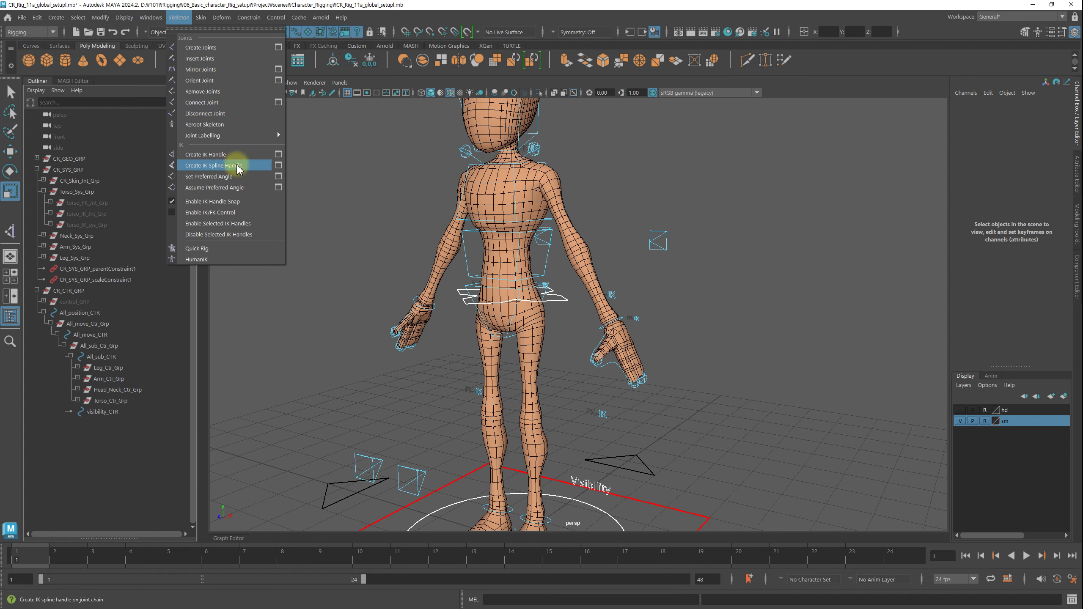
click(368, 202)
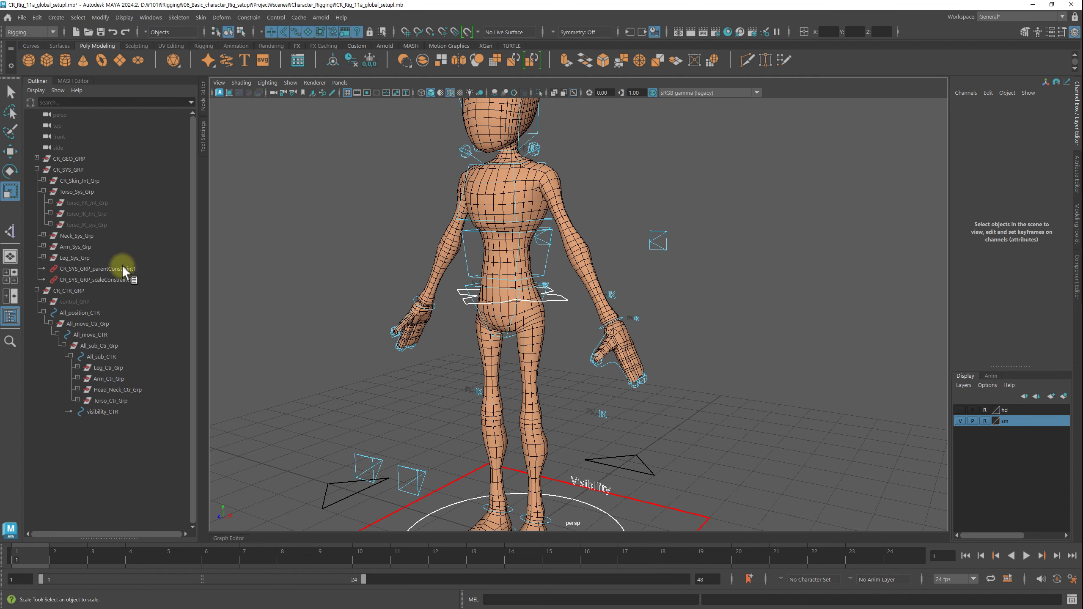
Expand torso_IK_sys_Grp and select torso_IK_Crv to inspect its curve shape and skinCluster3 input
click(91, 224)
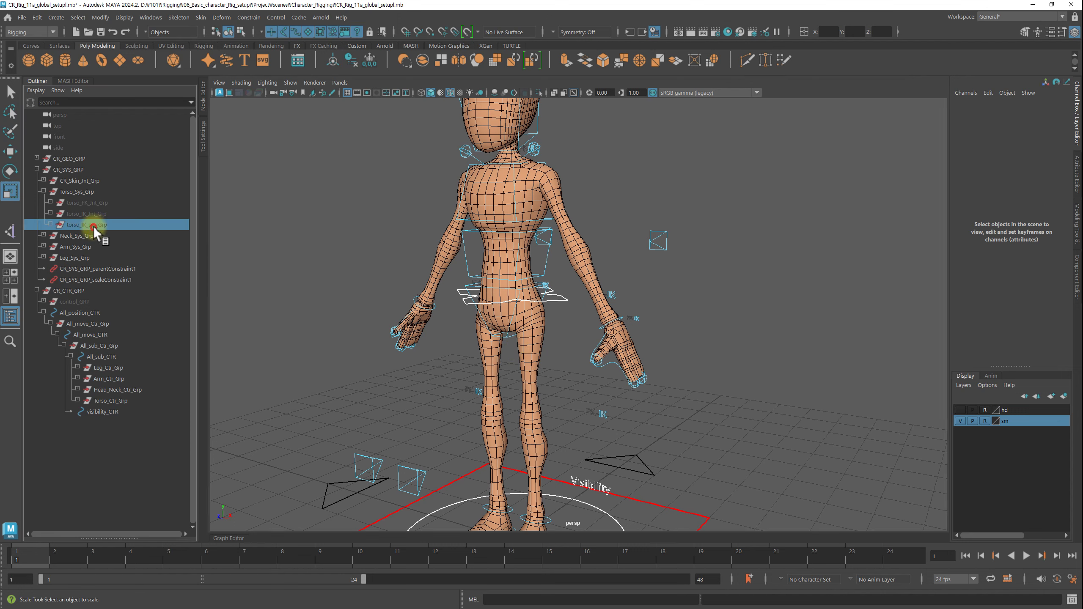
click(50, 224)
click(122, 247)
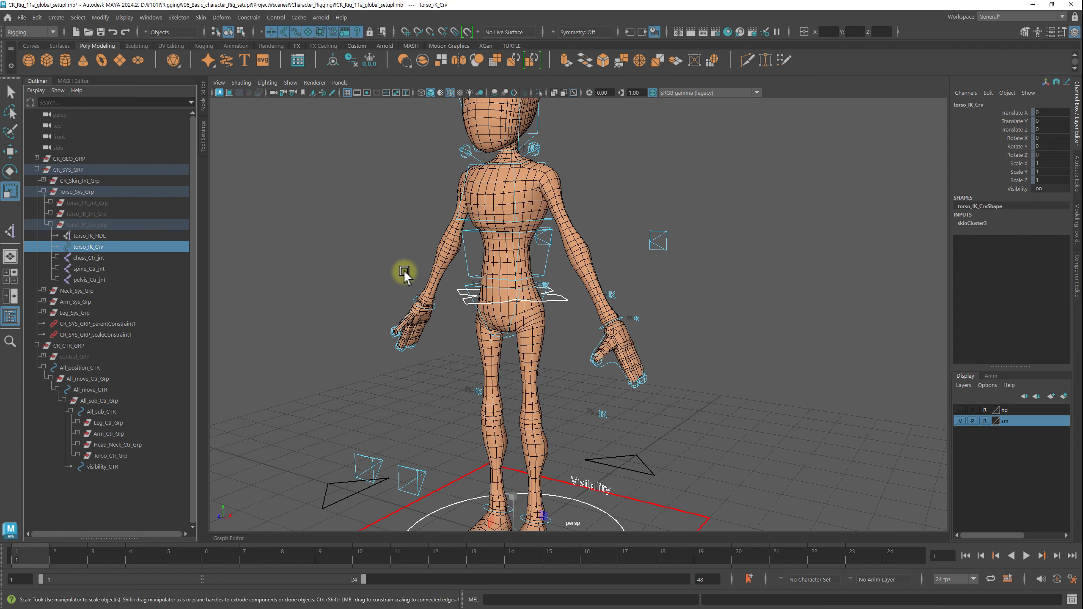
mouse_move(404, 273)
middle_down()
mouse_move(68, 284)
mouse_move(86, 252)
mouse_move(86, 181)
mouse_move(90, 268)
middle_up()
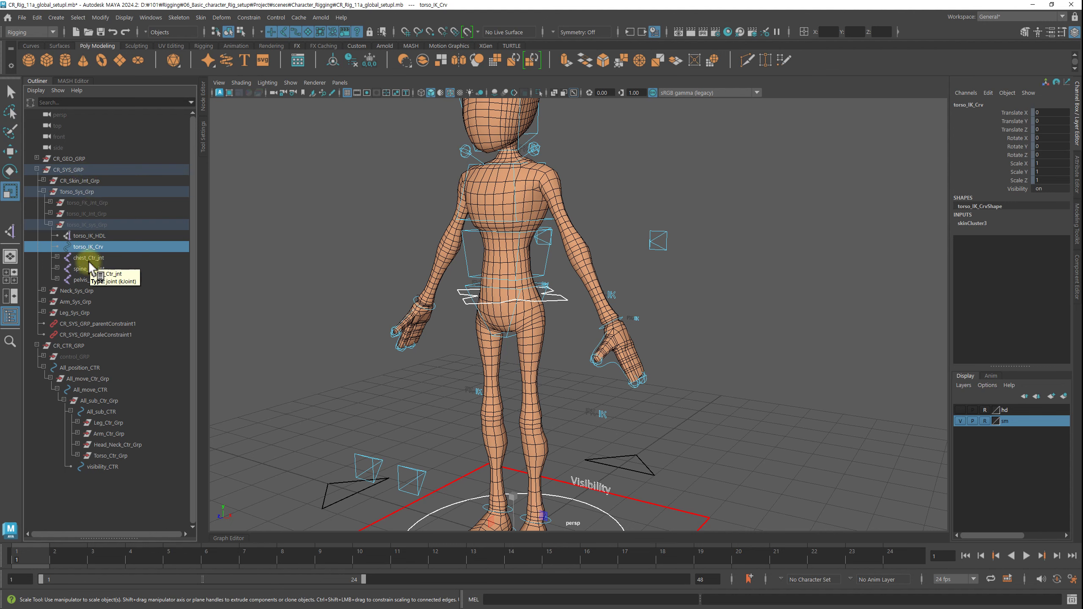
mouse_move(90, 268)
middle_down()
mouse_move(96, 252)
mouse_move(70, 248)
middle_up()
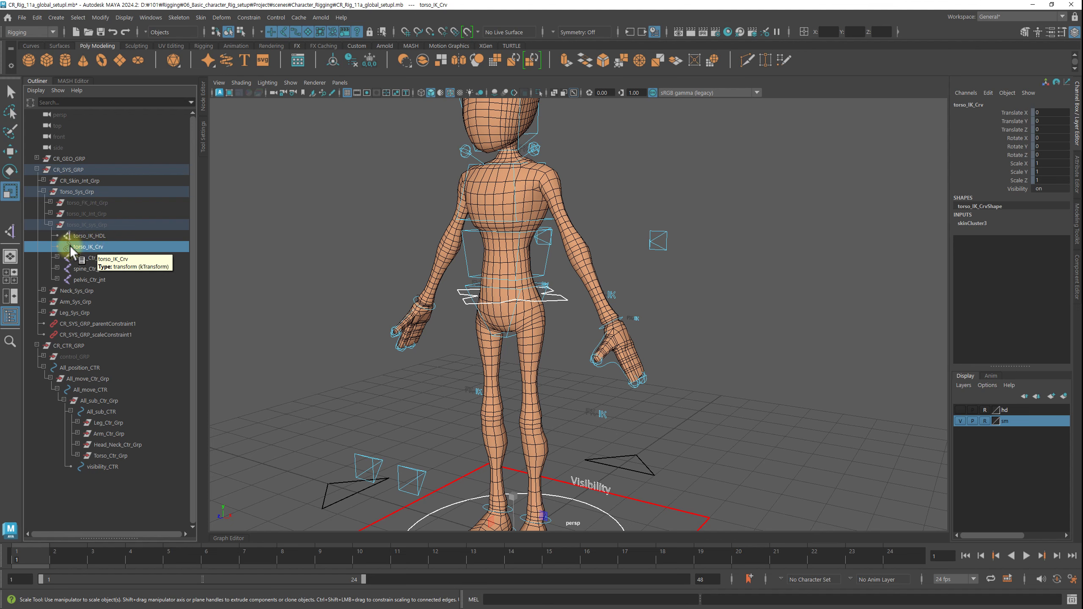
mouse_move(69, 245)
middle_down()
mouse_move(217, 234)
mouse_move(582, 313)
middle_up()
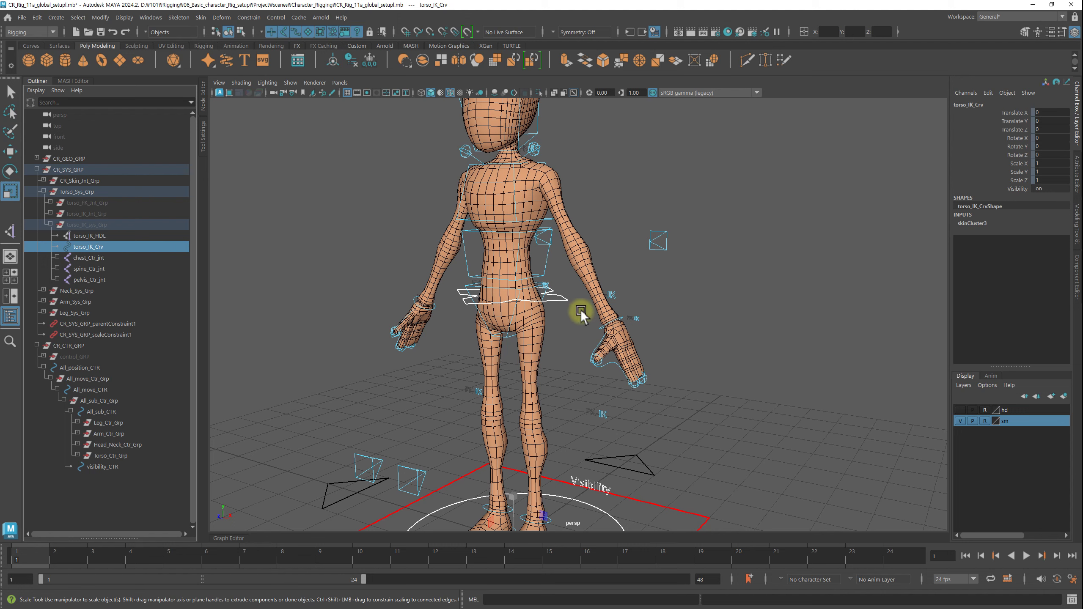
middle_drag(581, 313, 524, 332)
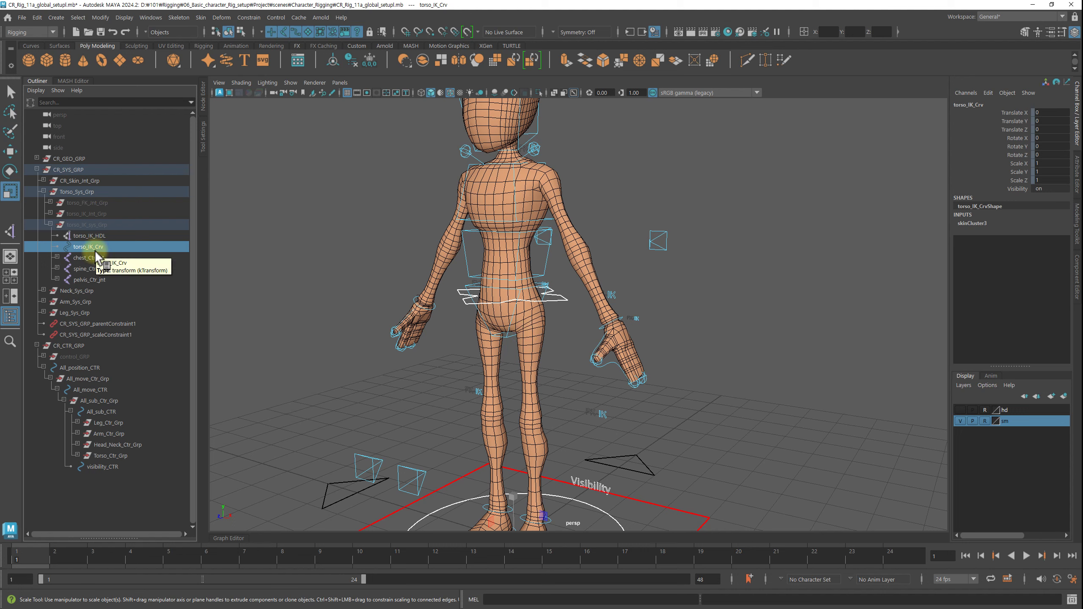
mouse_move(96, 255)
middle_down()
mouse_move(424, 222)
mouse_move(160, 255)
mouse_move(185, 240)
middle_up()
Show the full transform attributes of torso_IK_Crv in the Attribute Editor
key(ctrl+a)
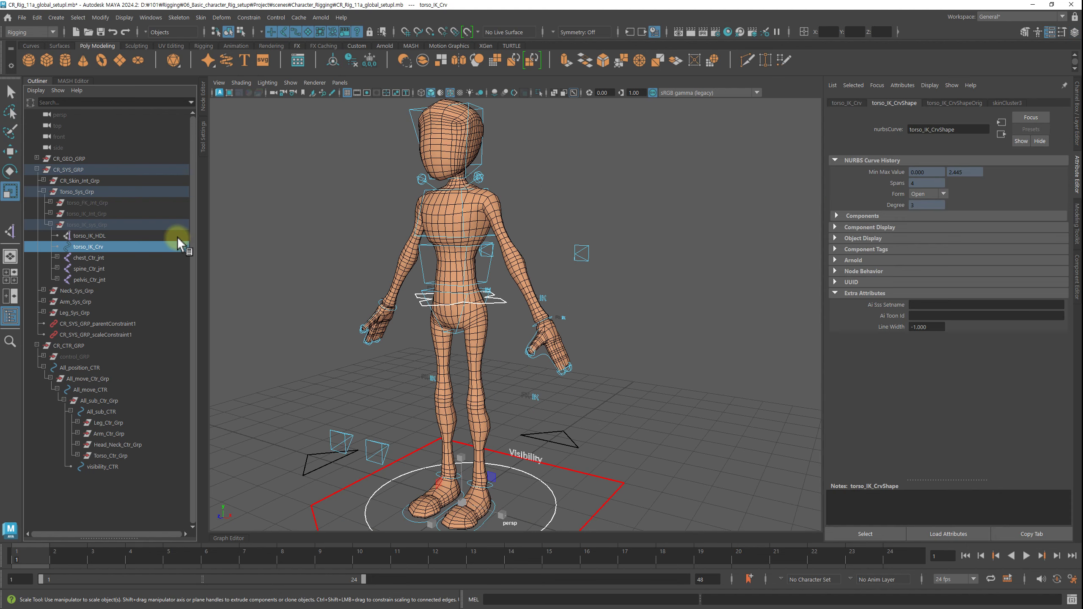
click(858, 103)
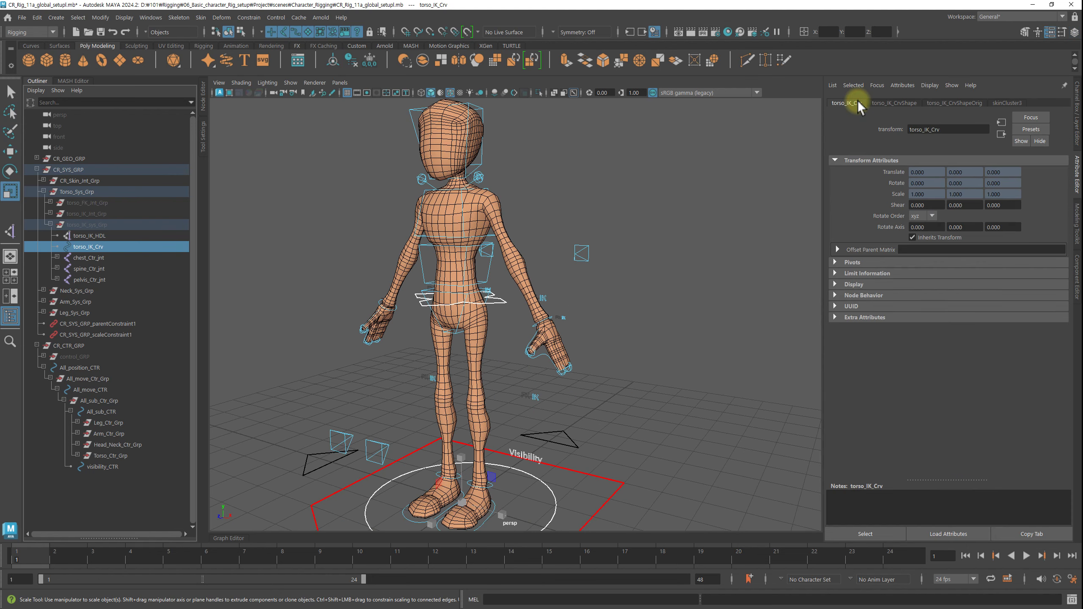
middle_drag(81, 247, 443, 216)
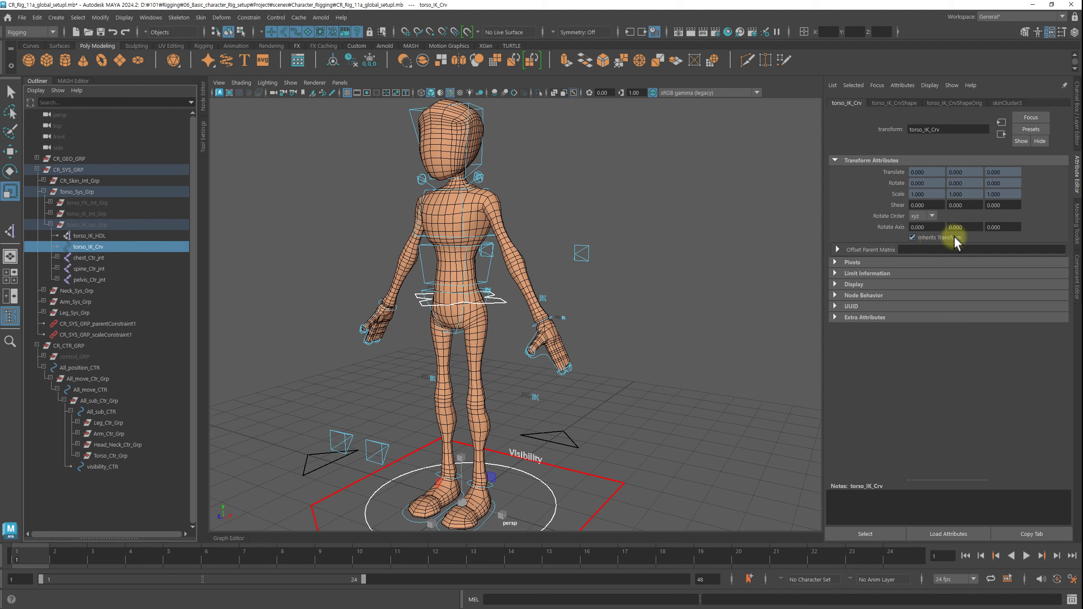
mouse_move(120, 247)
middle_down()
mouse_move(88, 256)
mouse_move(91, 282)
middle_up()
Inspect spine_Ctr_jnt and chest_Ctr_jnt, then reselect torso_IK_Crv
click(89, 269)
key(Up)
key(Up)
key(Down)
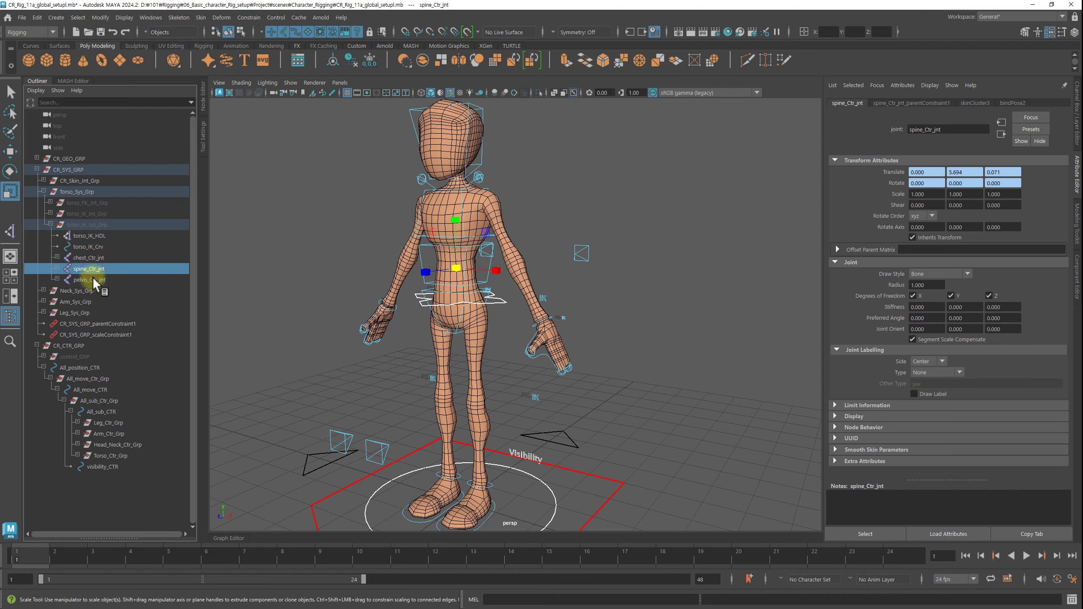
key(Down)
click(99, 257)
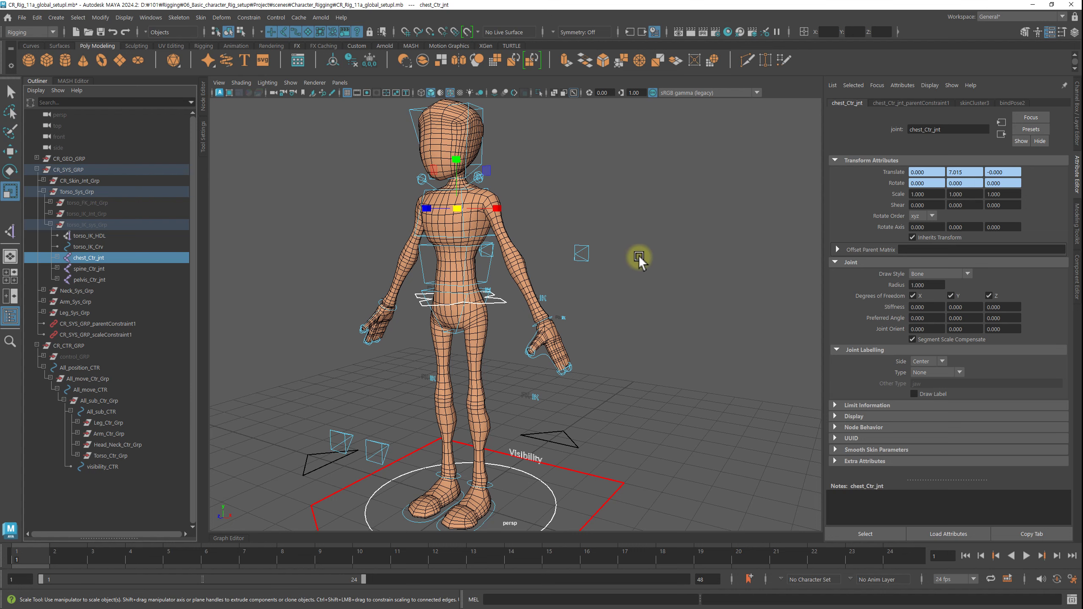
click(90, 246)
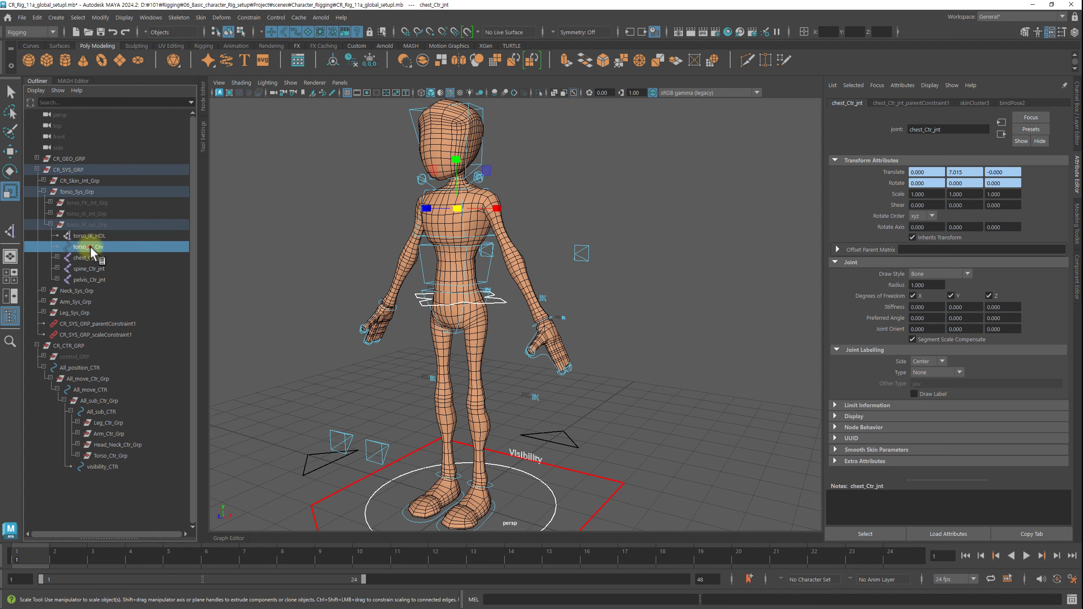
middle_drag(90, 246, 80, 228)
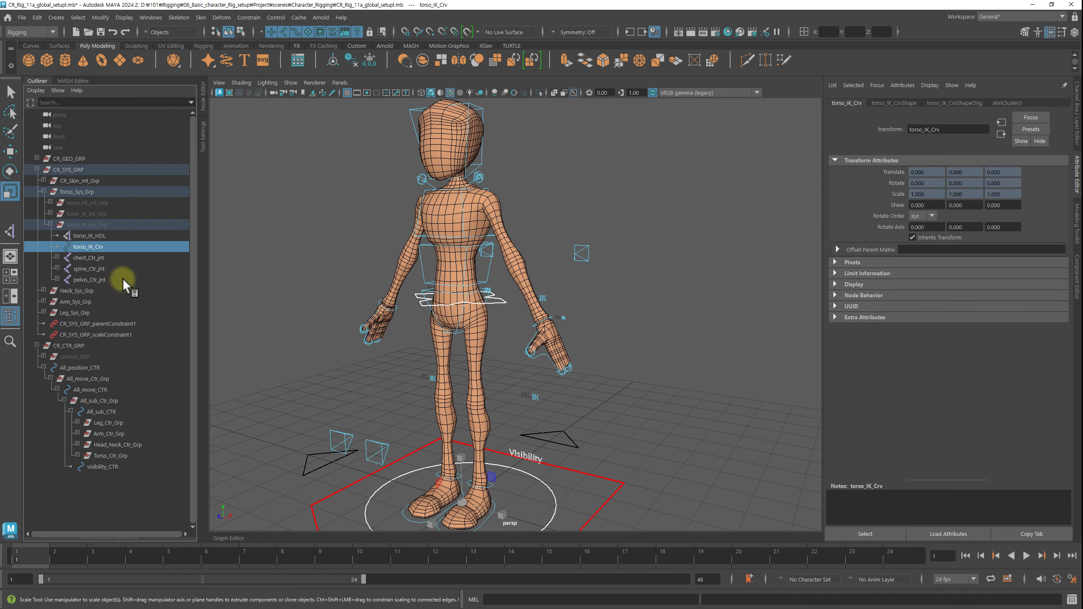
Turn off Inherits Transform on torso_IK_Crv and select All_sub_CTR
click(927, 238)
scroll(639, 384, down, 3)
click(551, 435)
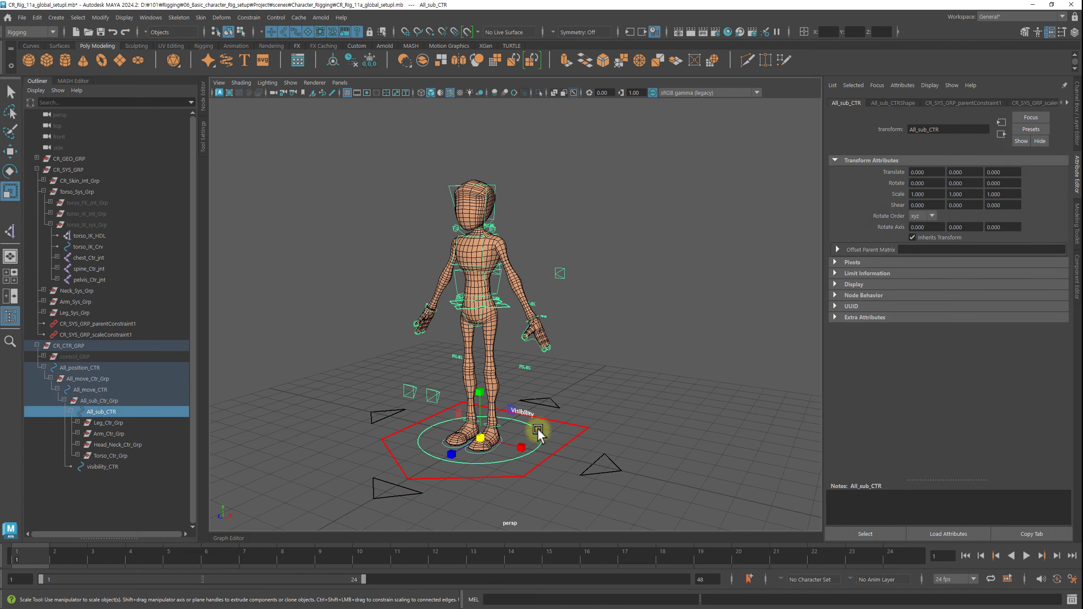
Test moving the rig along X and Z and scaling it, undoing each change
key(w)
mouse_move(512, 444)
mouse_down()
mouse_move(648, 455)
mouse_move(431, 440)
mouse_move(556, 447)
mouse_up()
key(ctrl+z)
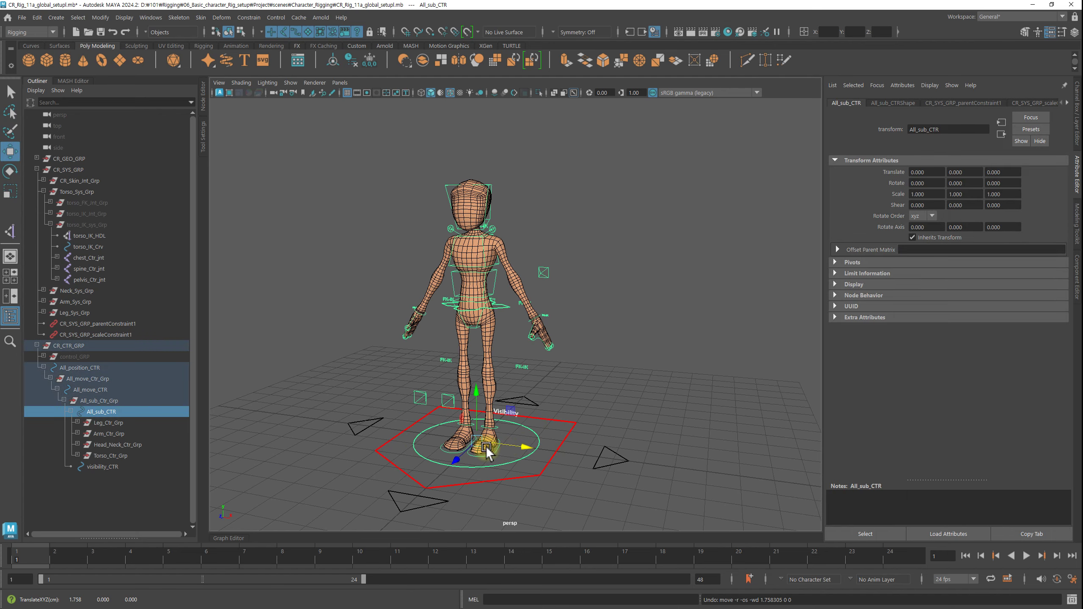
drag(456, 460, 435, 471)
key(ctrl+z)
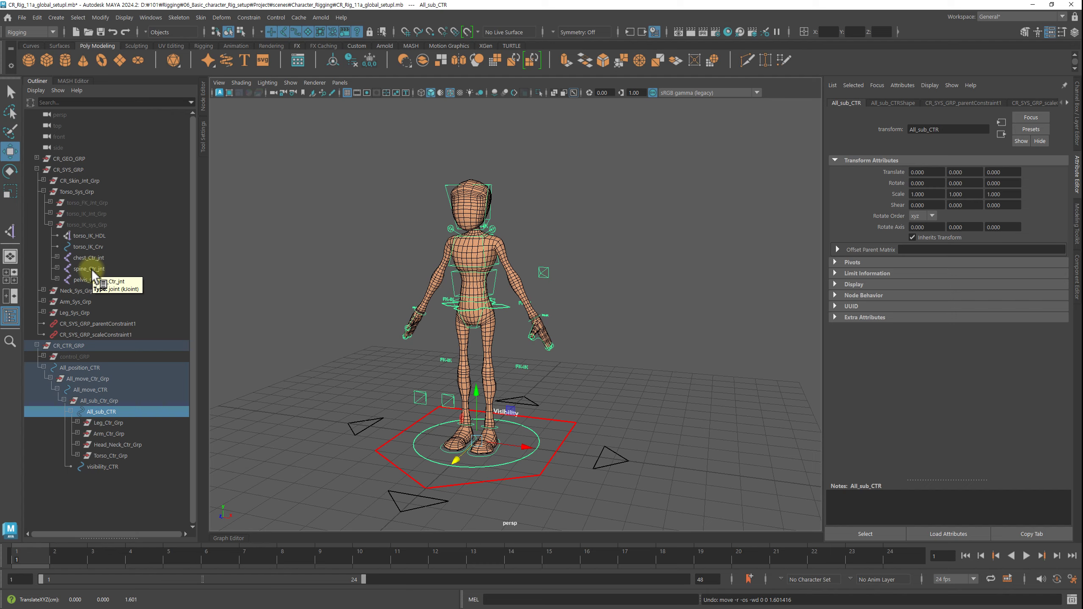
key(r)
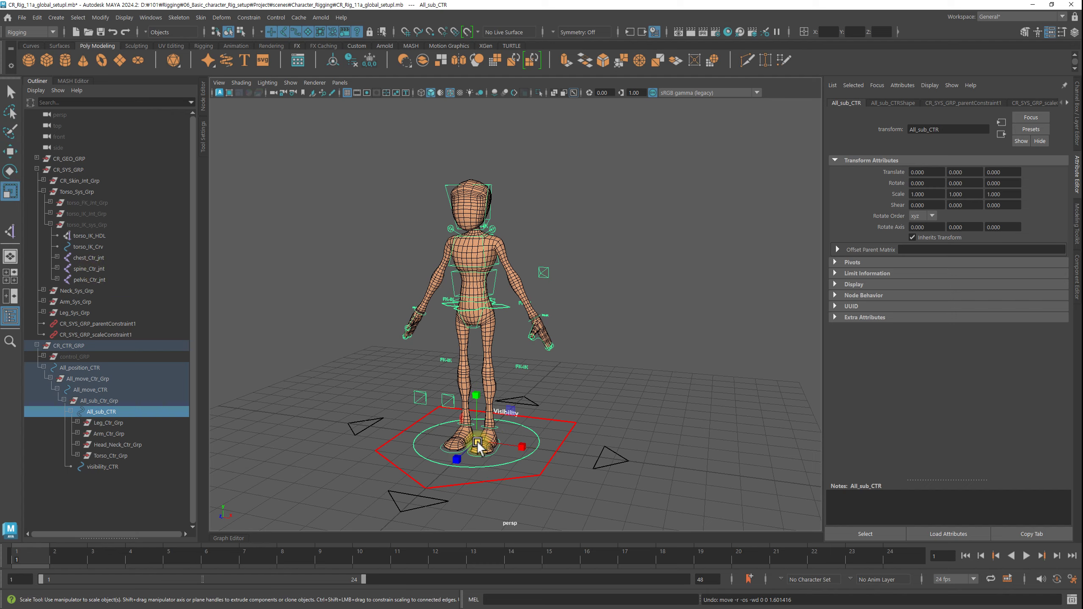
mouse_move(478, 446)
mouse_down()
mouse_move(513, 404)
mouse_move(486, 393)
mouse_up()
key(ctrl+z)
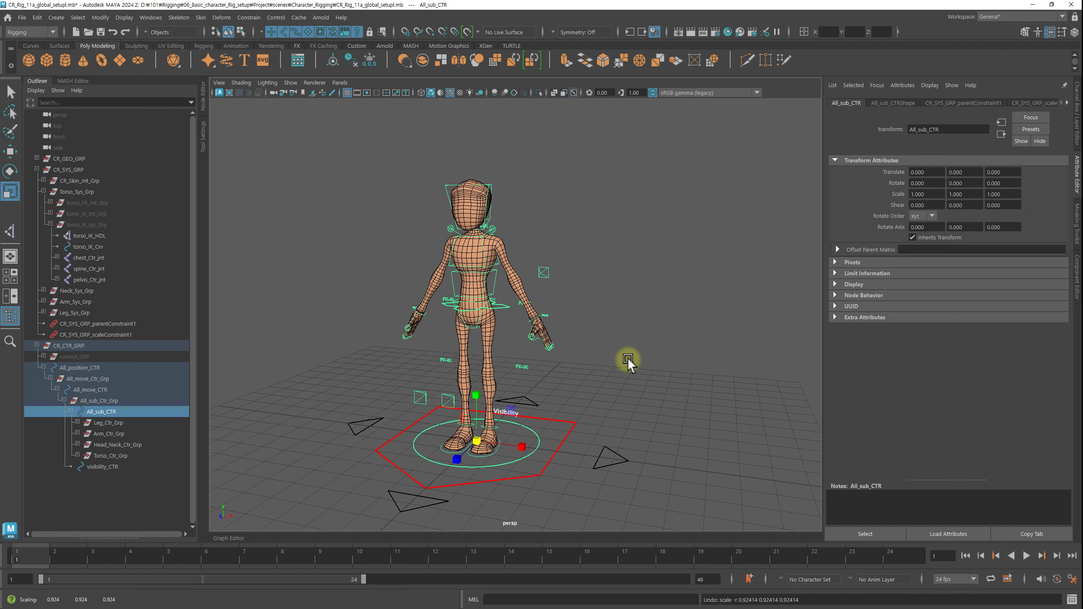
Clear the selection, pull the view back, and reselect torso_IK_Crv to check its attributes
click(628, 361)
alt+right_drag(609, 358, 551, 354)
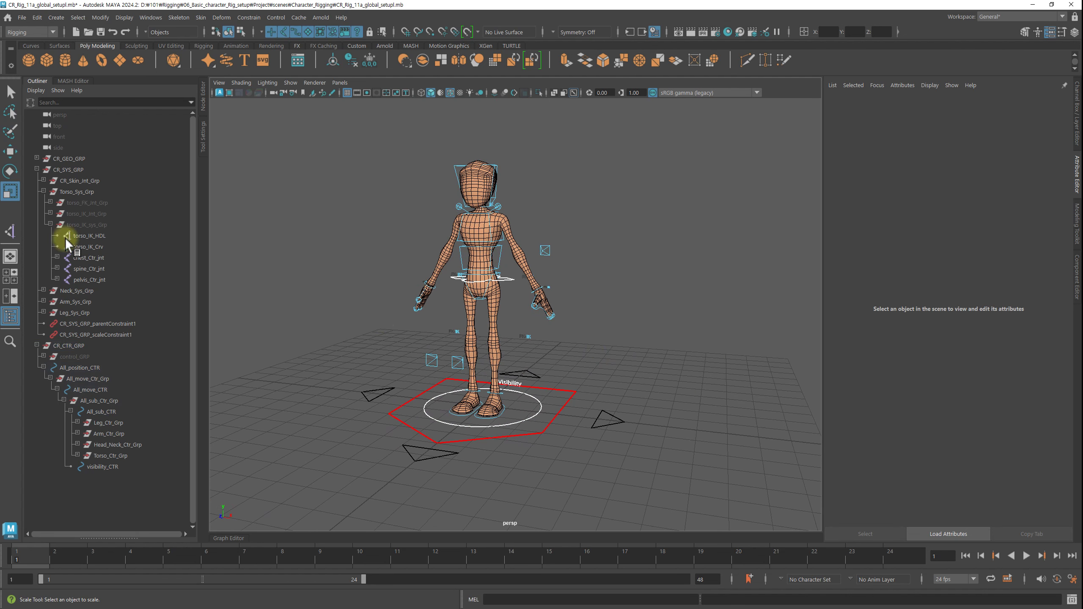
drag(66, 244, 555, 307)
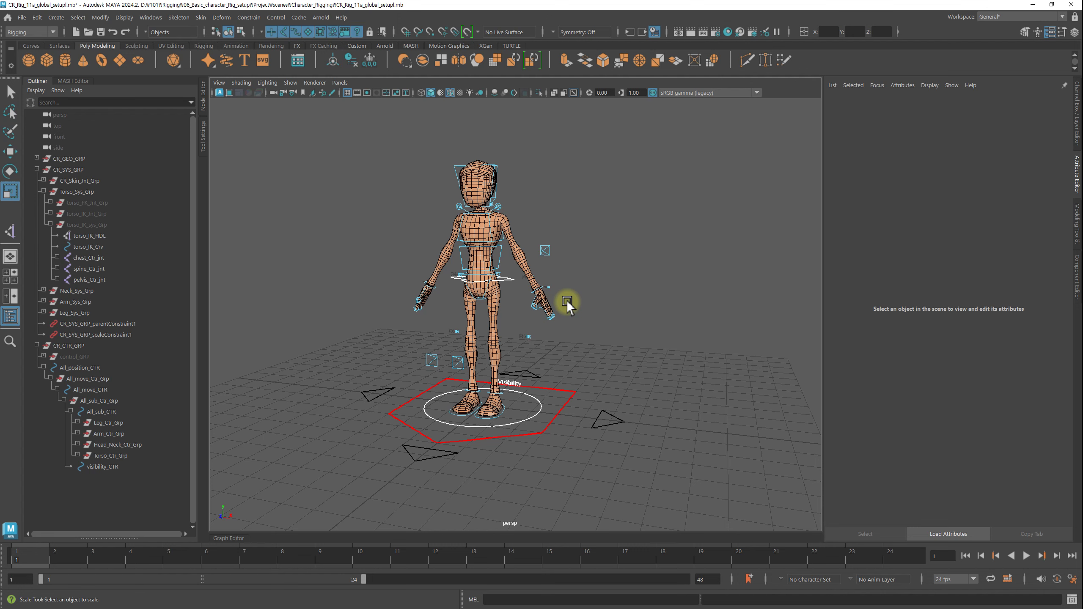
click(95, 249)
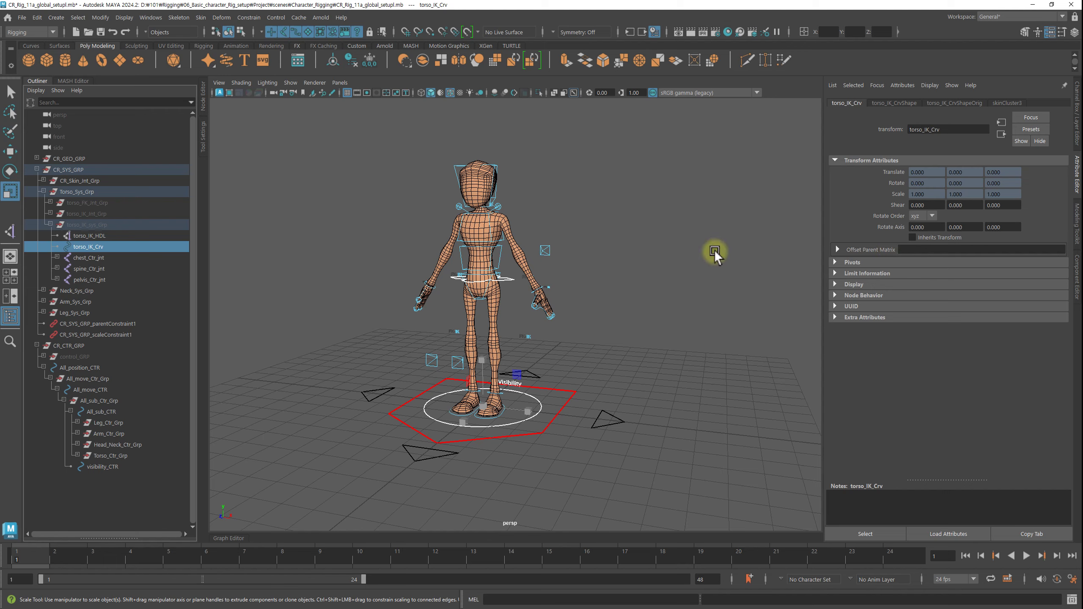
Clear the selection and show the Channel Box/Layer Editor
click(636, 328)
mouse_move(636, 330)
alt+mouse_down()
mouse_move(534, 318)
mouse_move(640, 327)
mouse_move(604, 332)
alt+mouse_up()
key(ctrl+a)
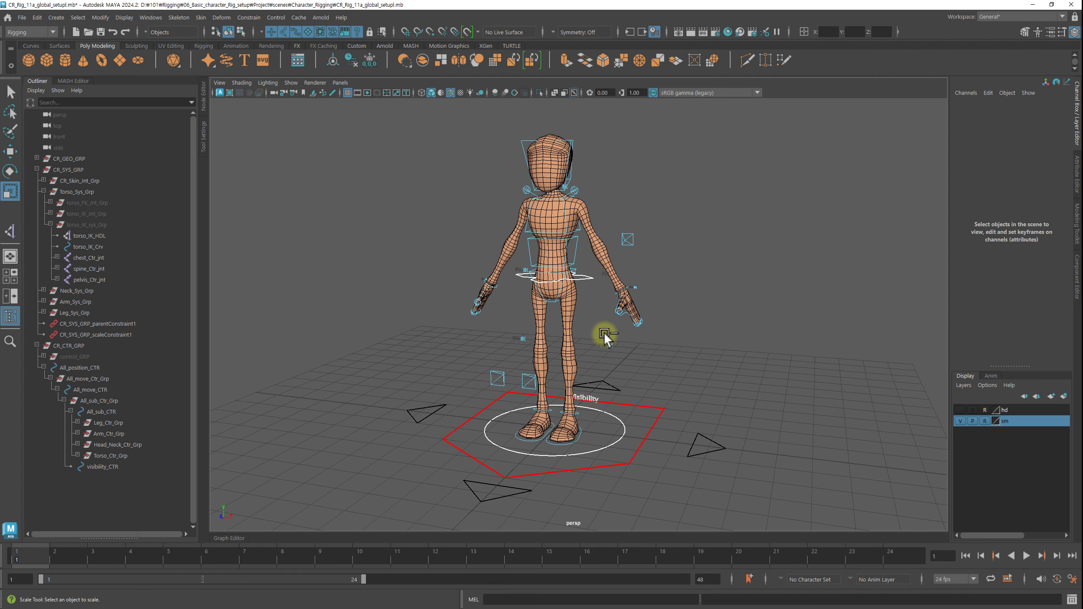
mouse_move(633, 382)
alt+middle_down()
mouse_move(633, 341)
mouse_move(609, 343)
alt+middle_up()
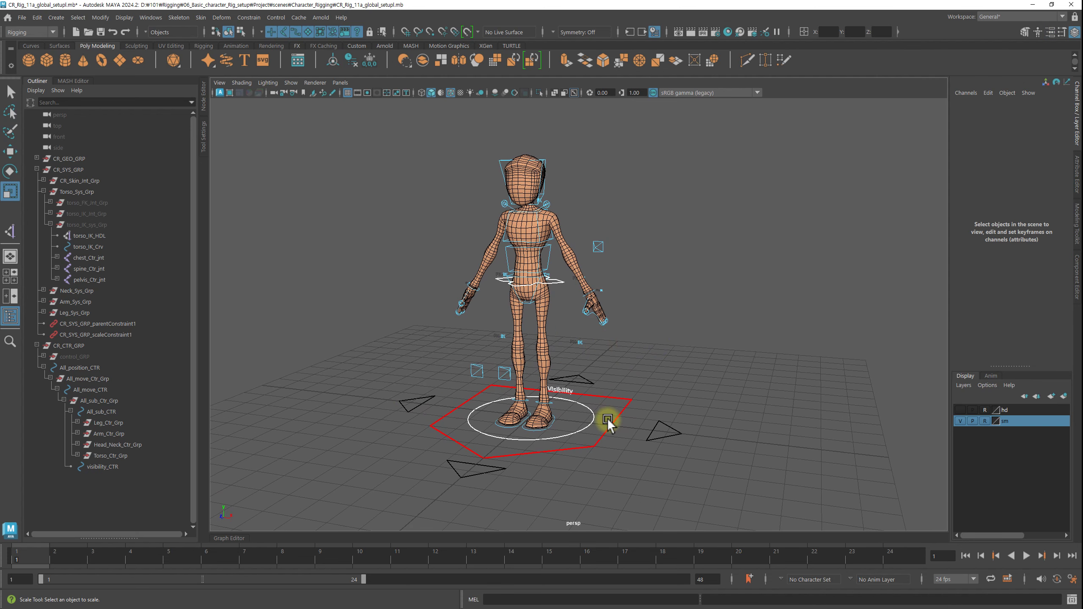
Show the hd layer, hide the sm layer, and expand CR_GEO_GRP
click(962, 410)
click(960, 421)
click(960, 421)
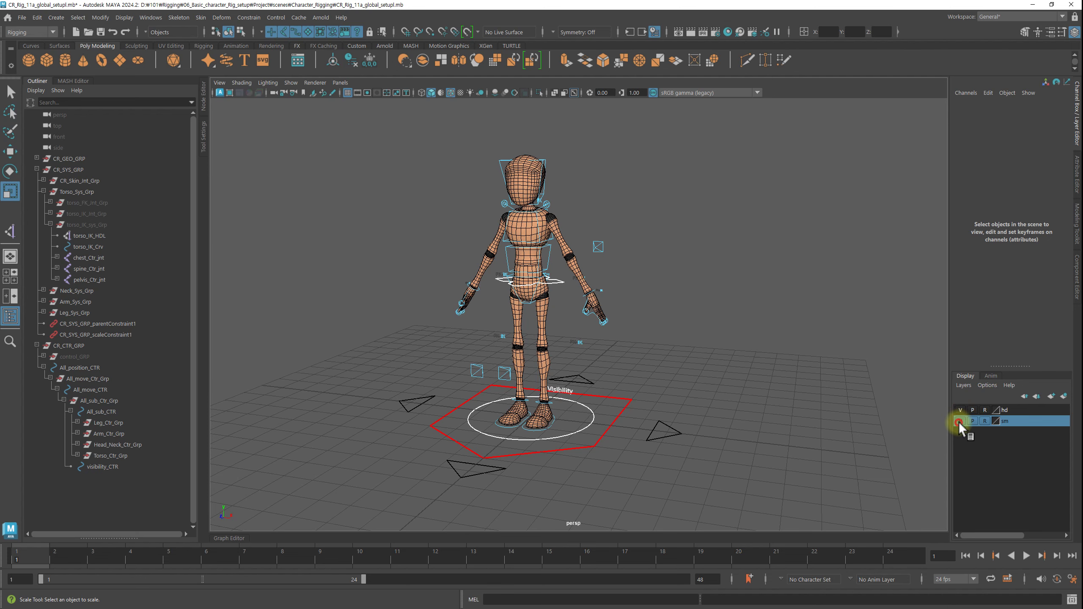
alt+right_drag(580, 357, 648, 363)
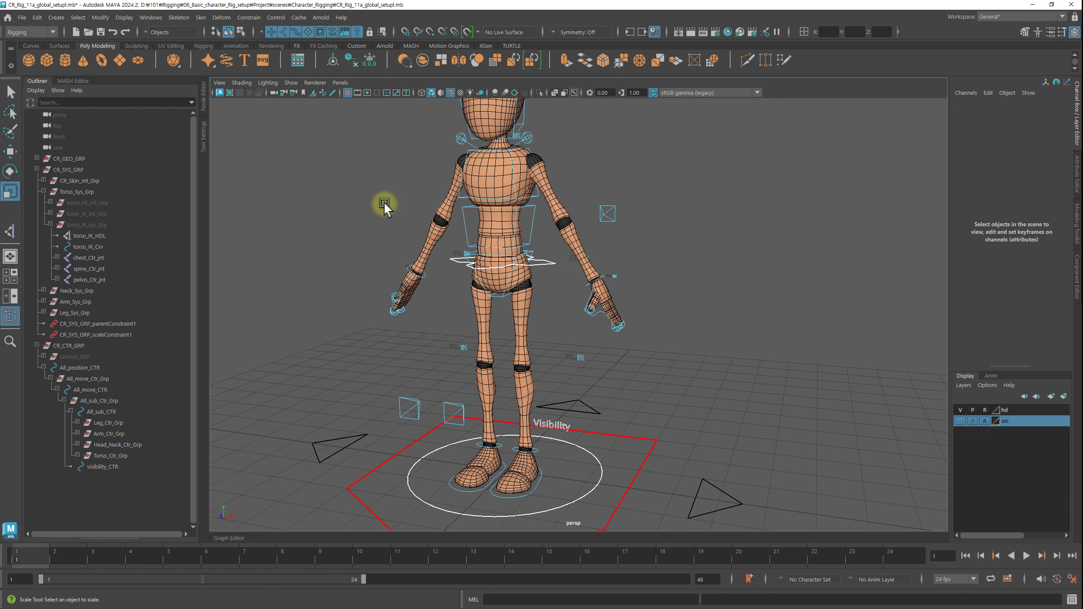
click(37, 158)
click(81, 181)
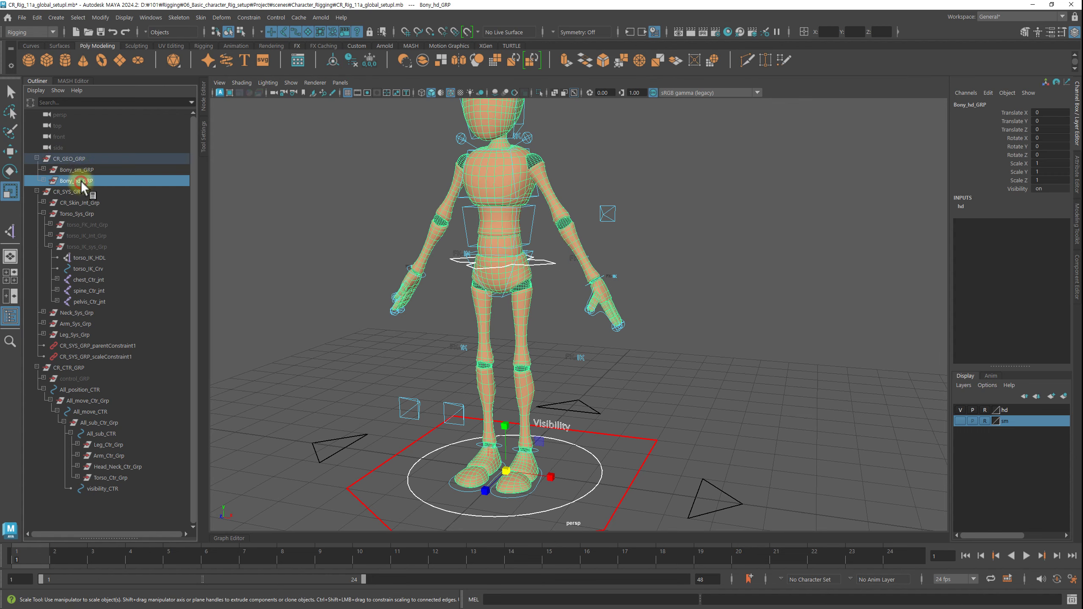
click(88, 181)
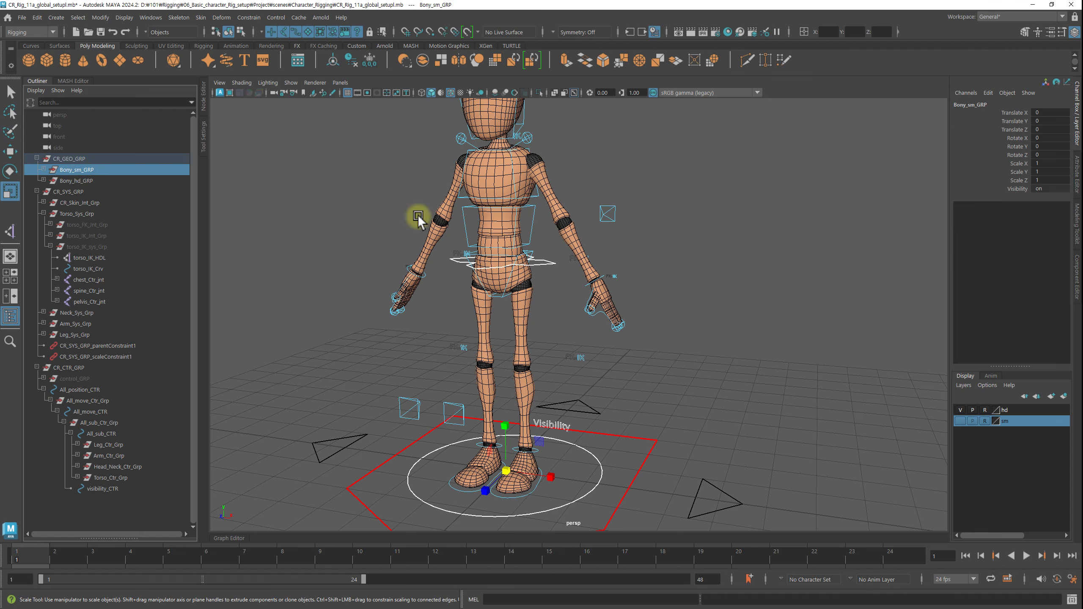
click(87, 182)
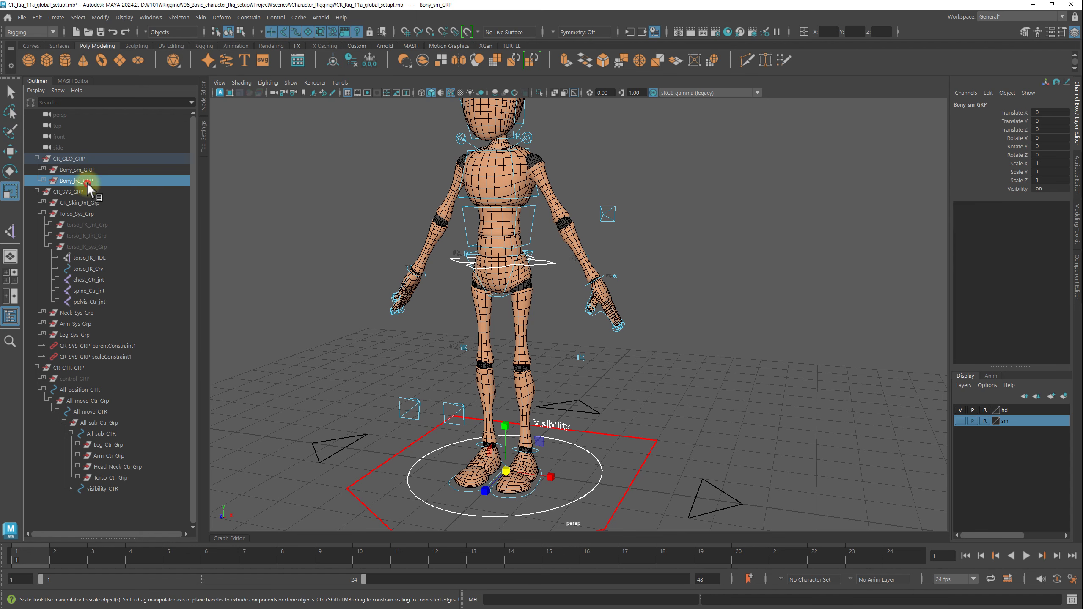
click(721, 274)
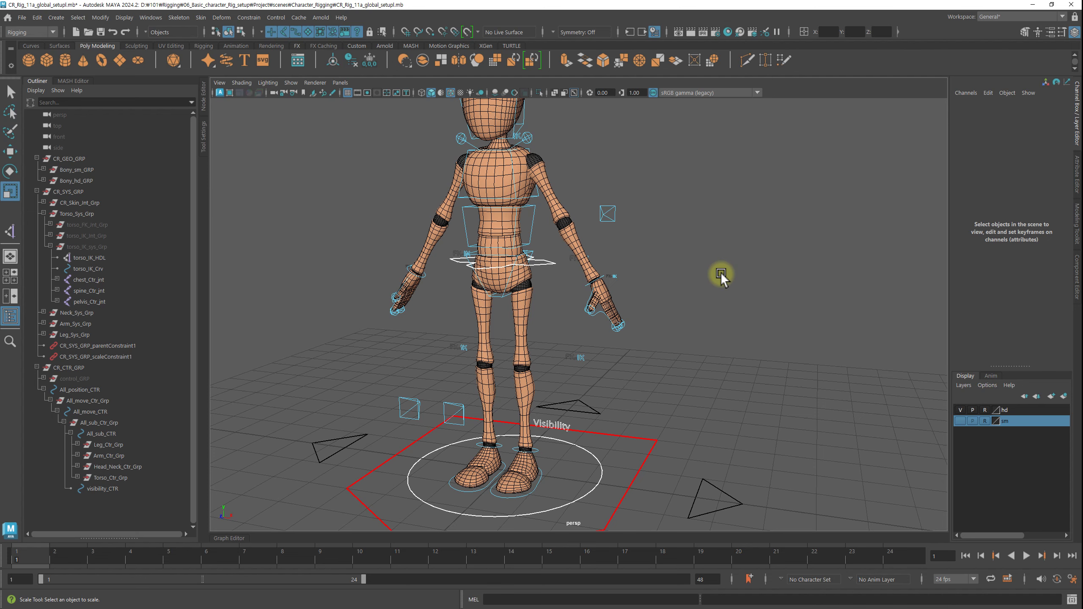
alt+drag(769, 353, 626, 347)
click(593, 448)
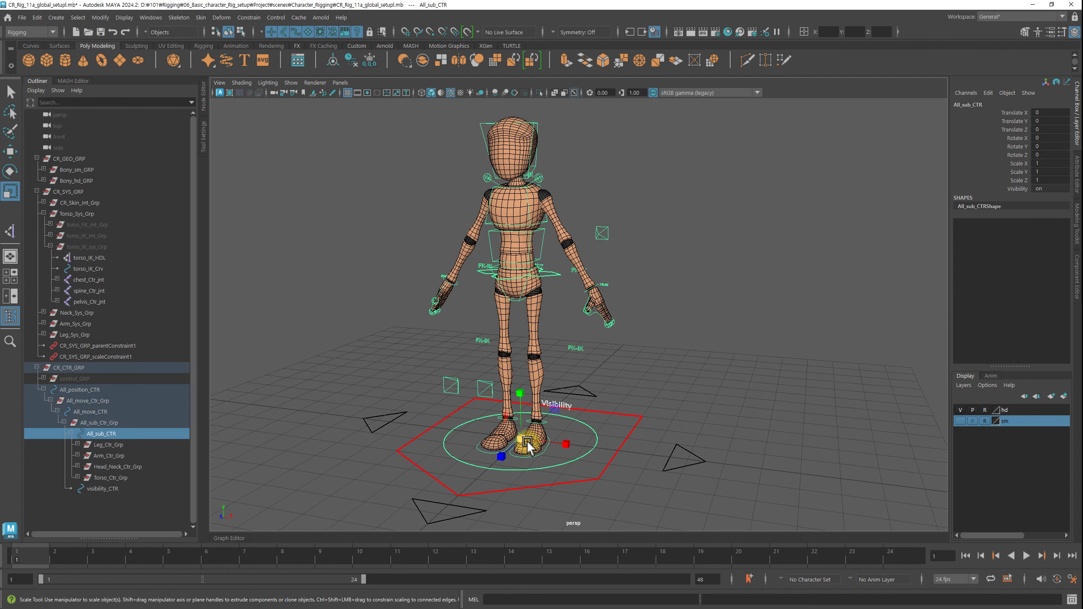
mouse_move(522, 440)
mouse_down()
mouse_move(621, 430)
mouse_move(461, 426)
mouse_move(641, 406)
mouse_up()
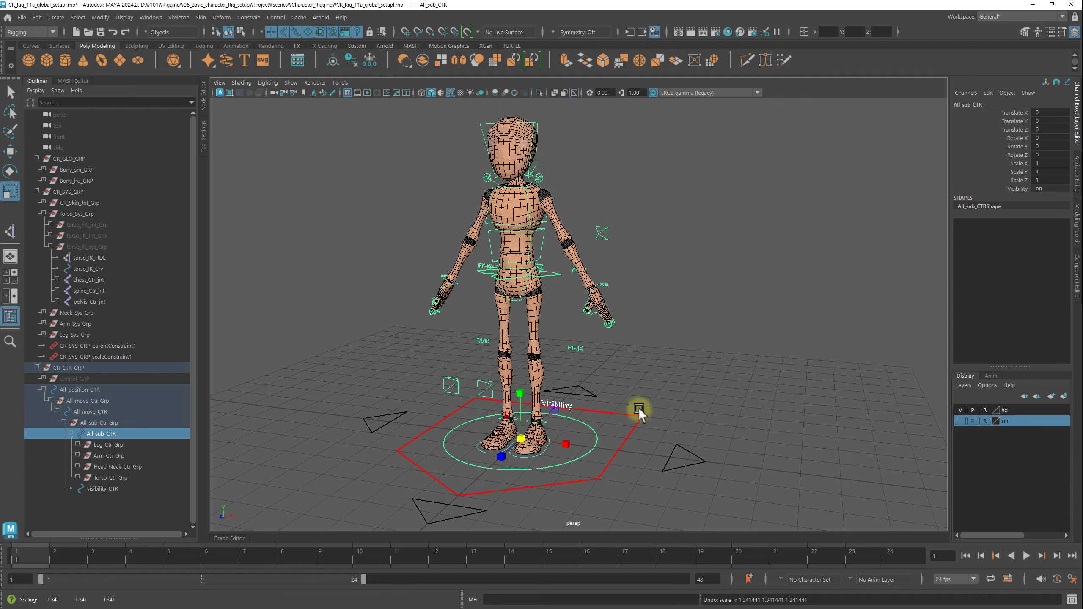
click(77, 161)
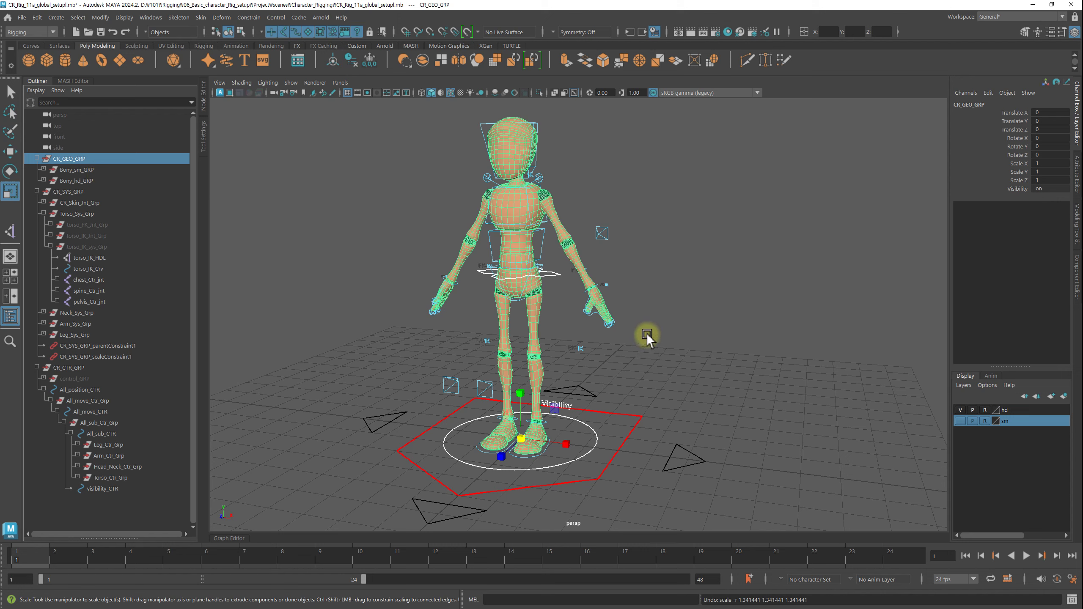
mouse_move(647, 335)
mouse_down()
mouse_move(102, 216)
mouse_move(84, 294)
mouse_up()
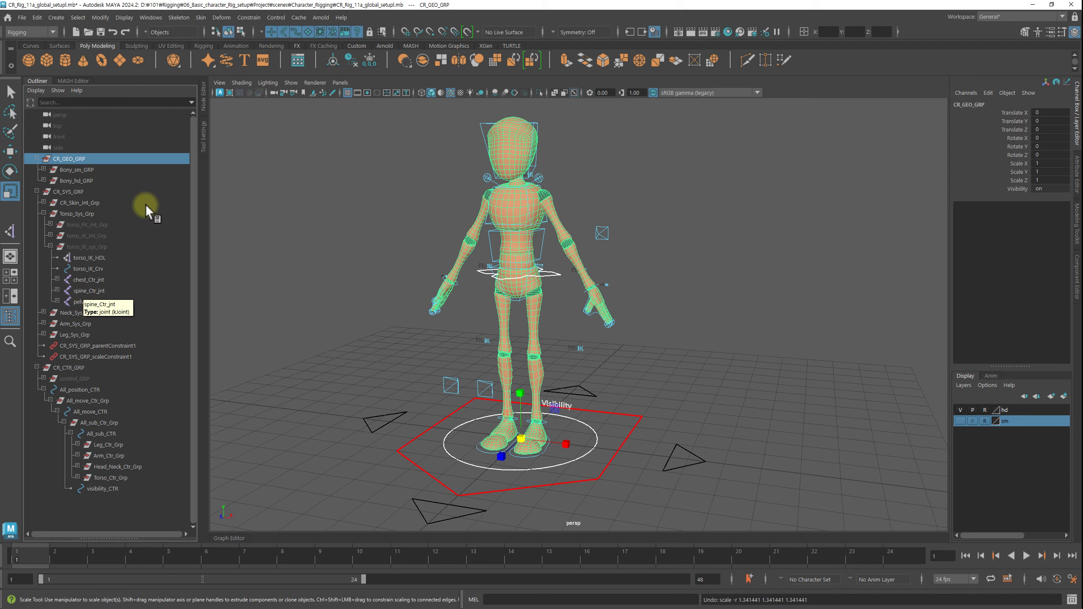
click(62, 180)
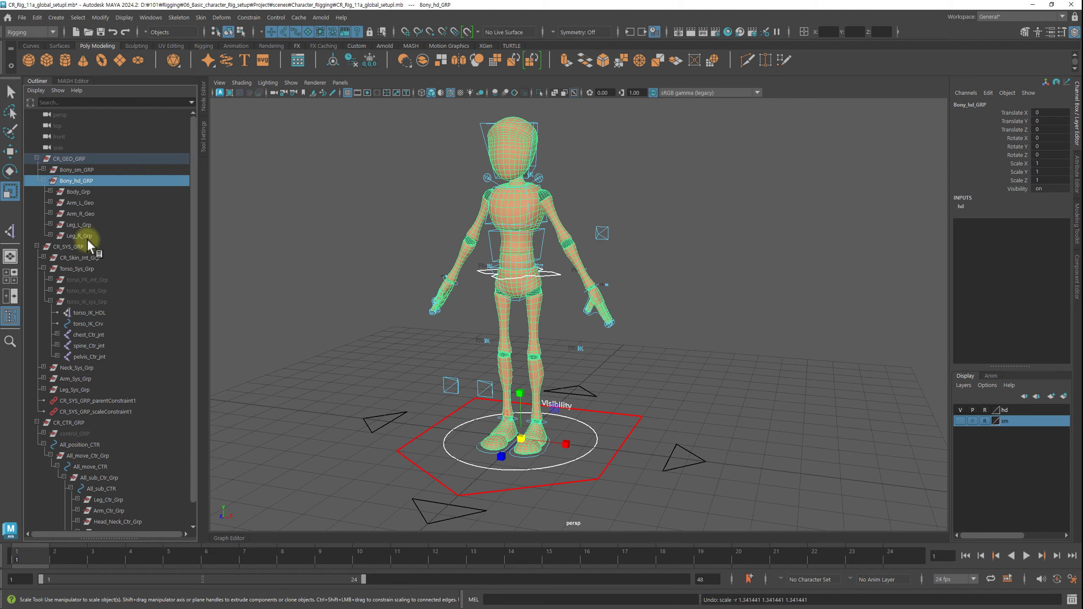
click(43, 181)
click(599, 261)
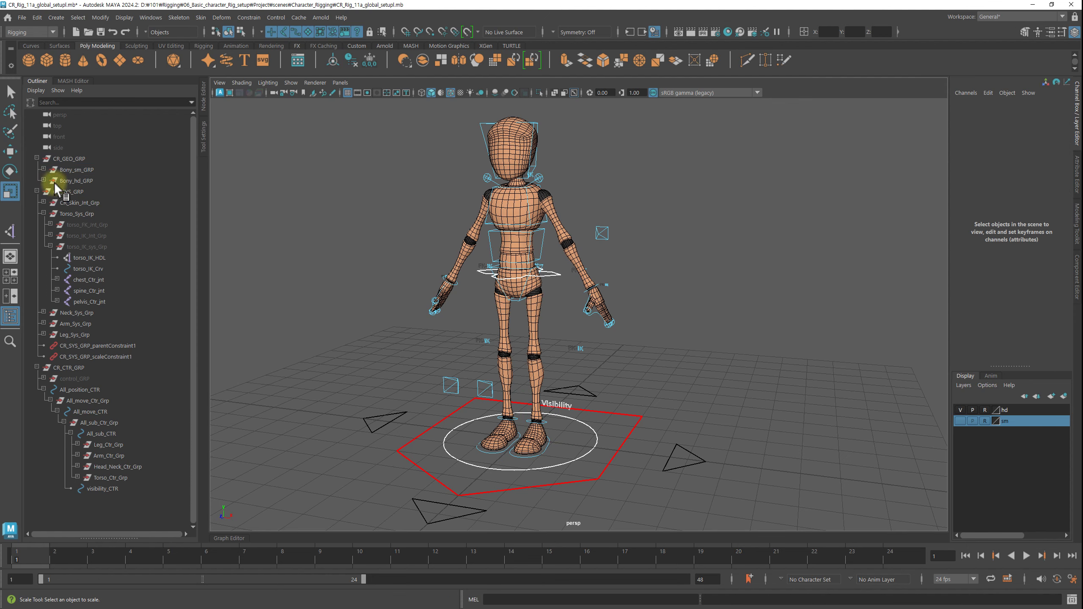
click(42, 181)
click(76, 192)
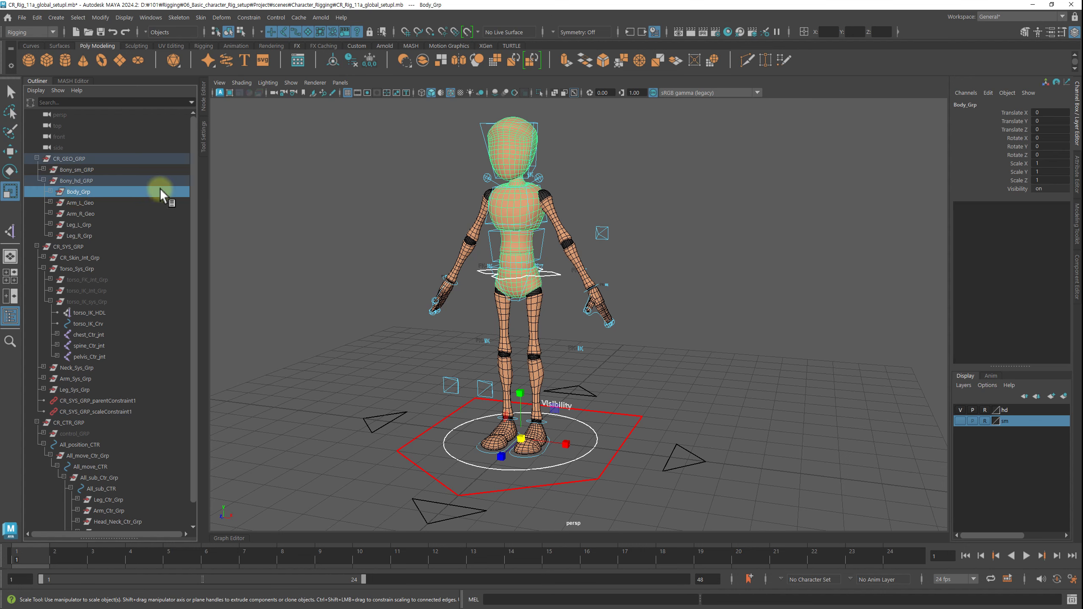
click(50, 192)
click(79, 213)
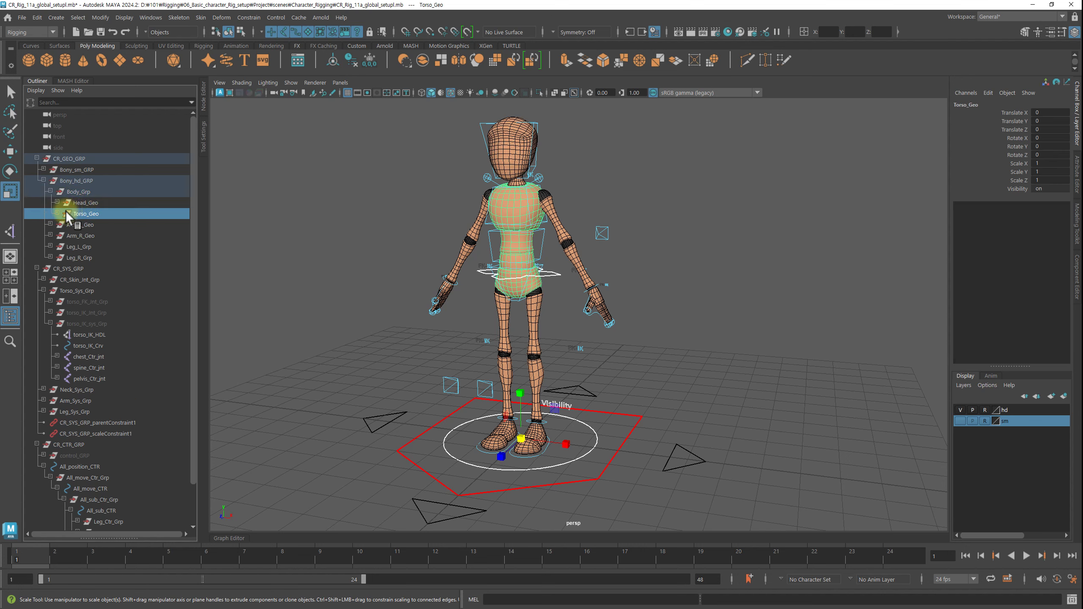
click(57, 214)
click(90, 226)
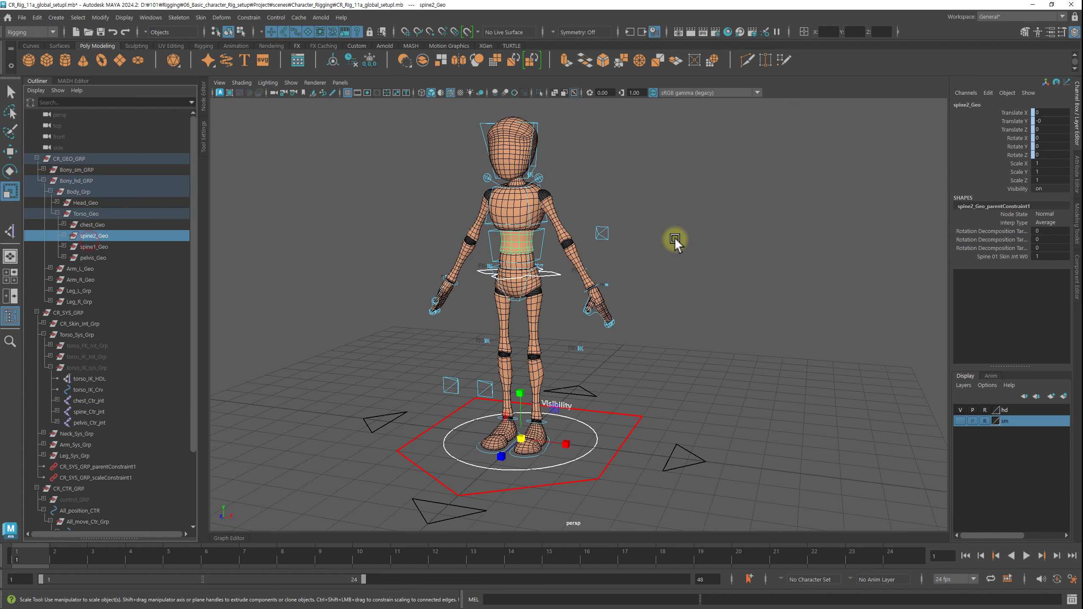
click(44, 180)
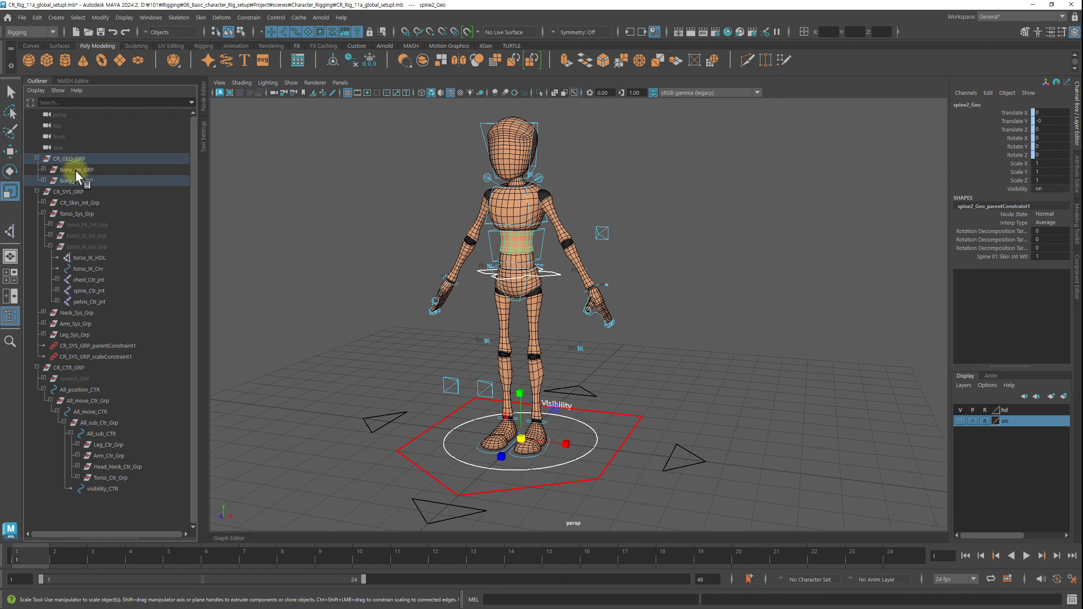
click(320, 241)
Scale-constrain Bony_hd_GRP to All_sub_CTR and confirm Bony_hd_GRP_scaleConstraint1 in the Outliner
click(596, 440)
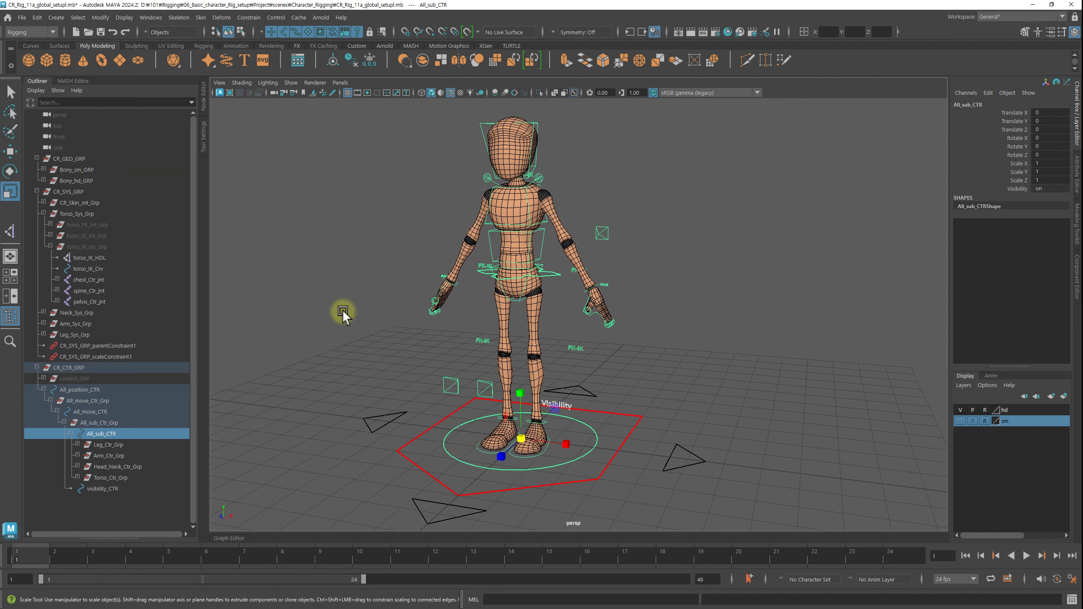
ctrl+click(70, 181)
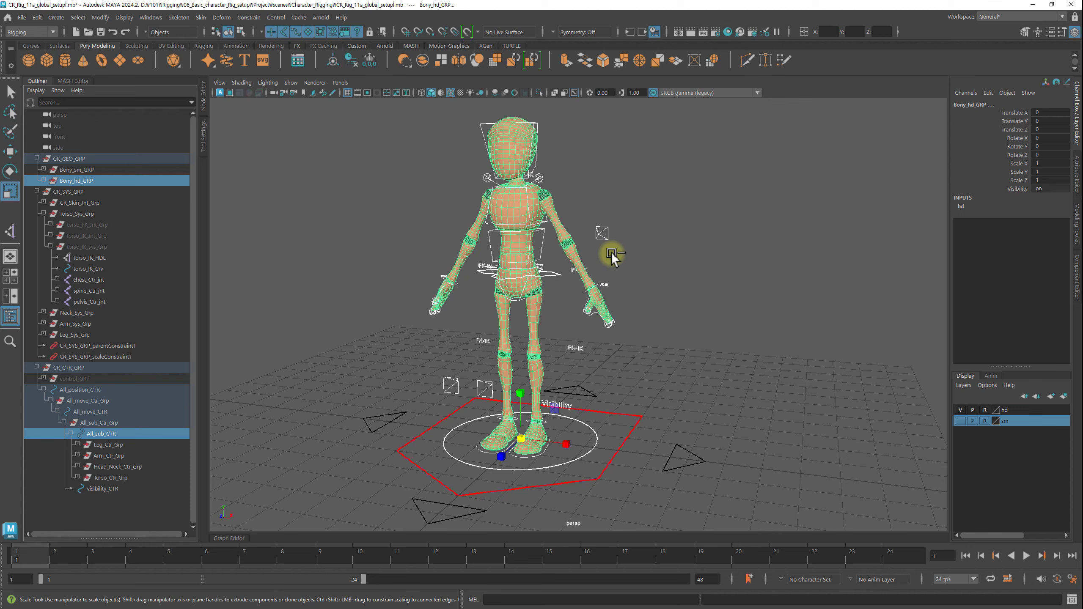
click(249, 17)
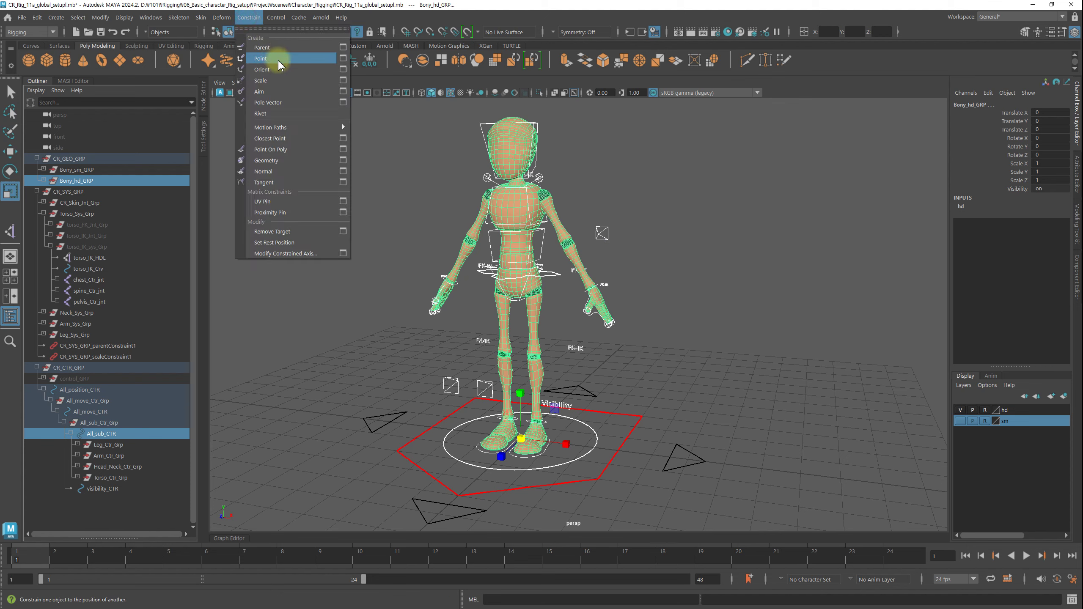
click(290, 81)
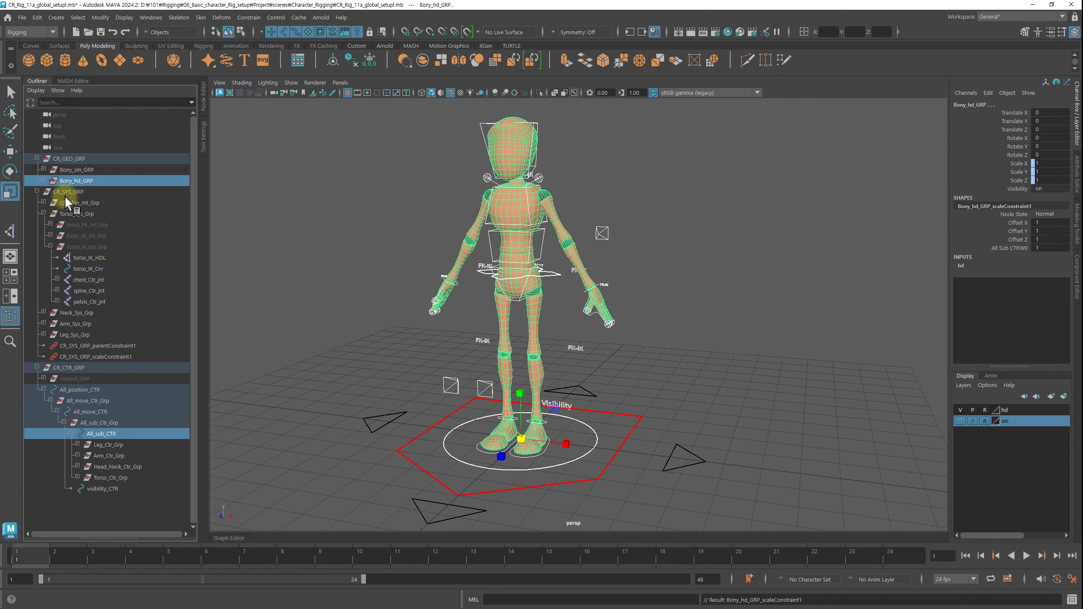
click(43, 181)
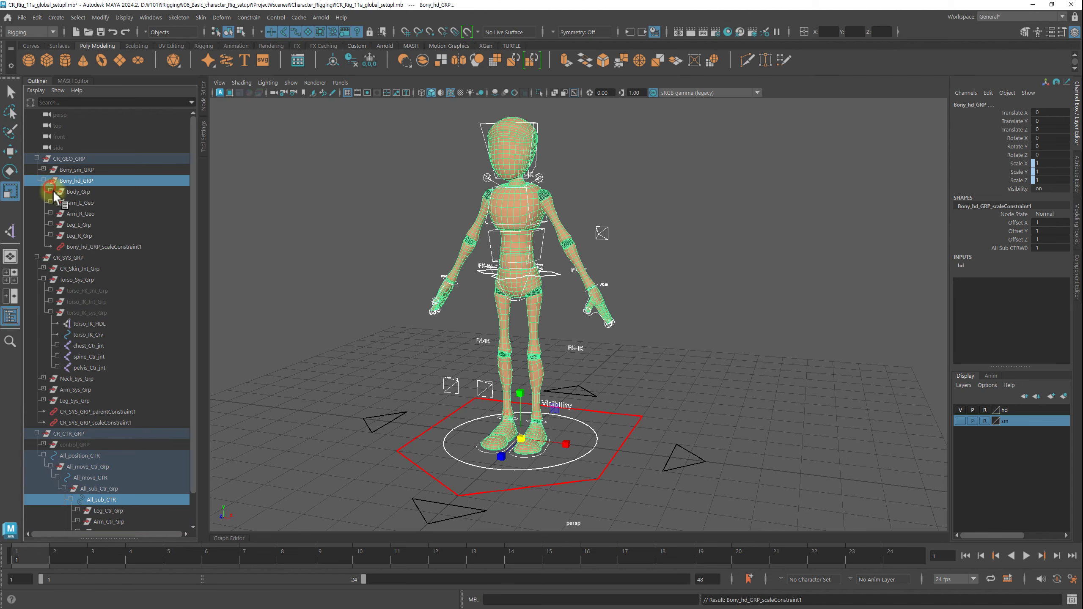
click(702, 298)
click(582, 423)
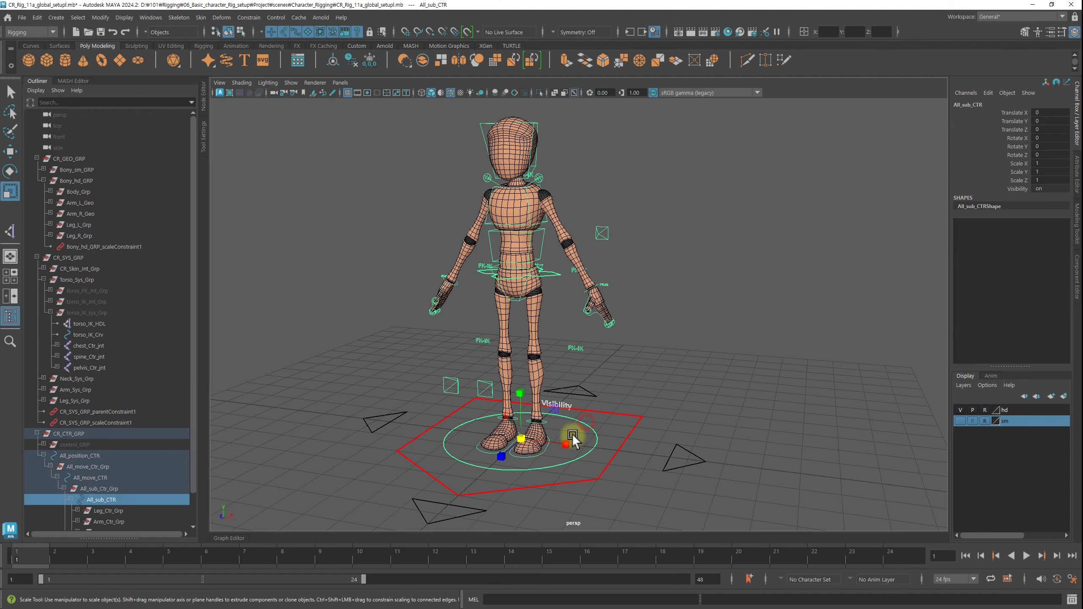
mouse_move(523, 442)
mouse_down()
mouse_move(526, 402)
mouse_move(733, 382)
mouse_move(407, 383)
mouse_move(669, 375)
mouse_move(481, 376)
mouse_move(657, 362)
mouse_move(345, 362)
mouse_move(631, 354)
mouse_up()
key(ctrl+z)
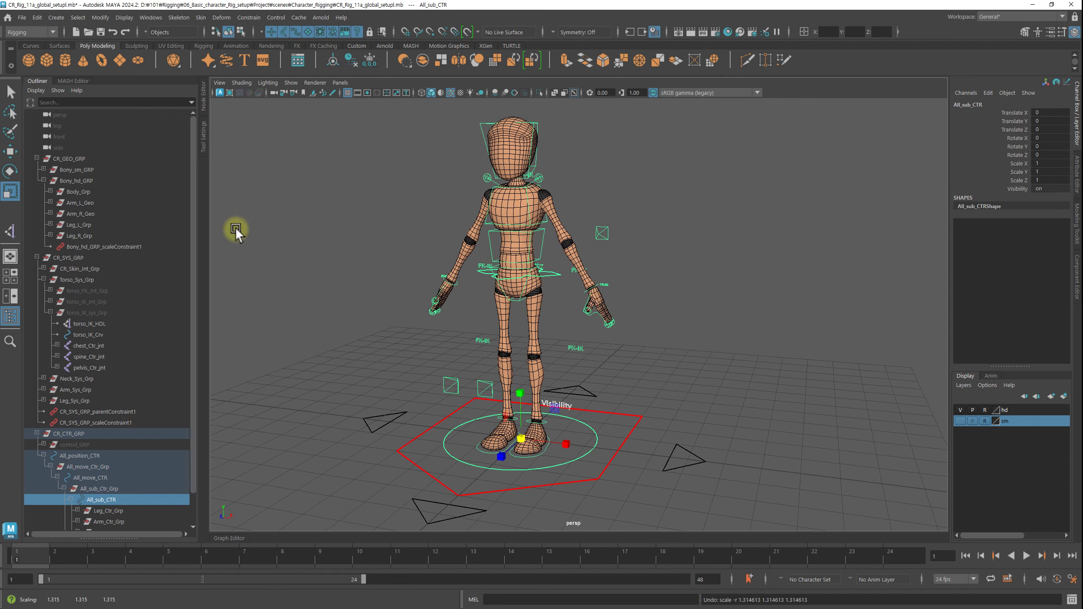
click(80, 225)
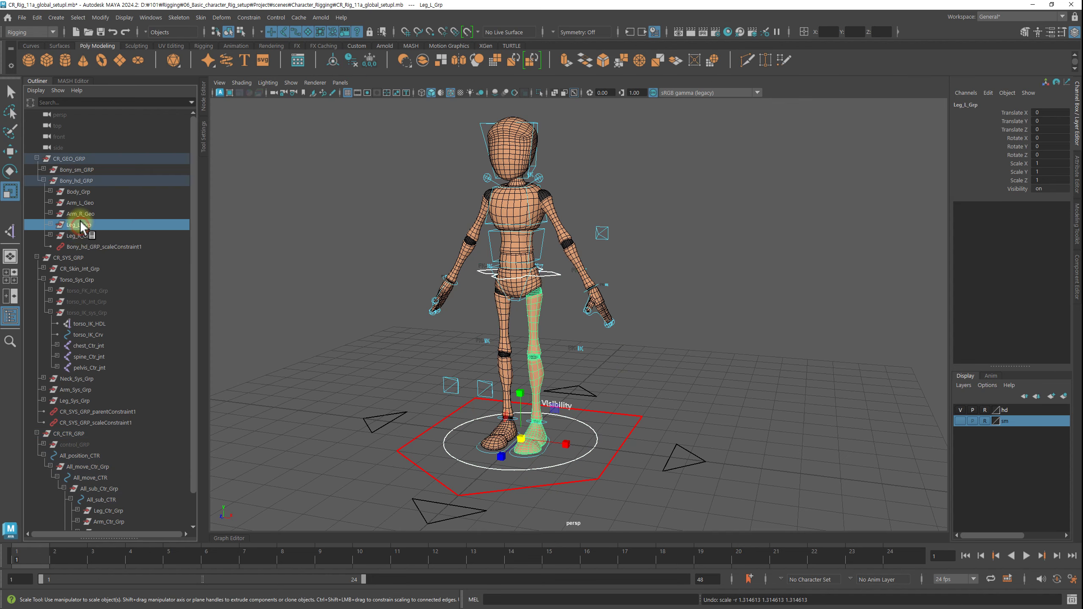
click(79, 213)
click(79, 202)
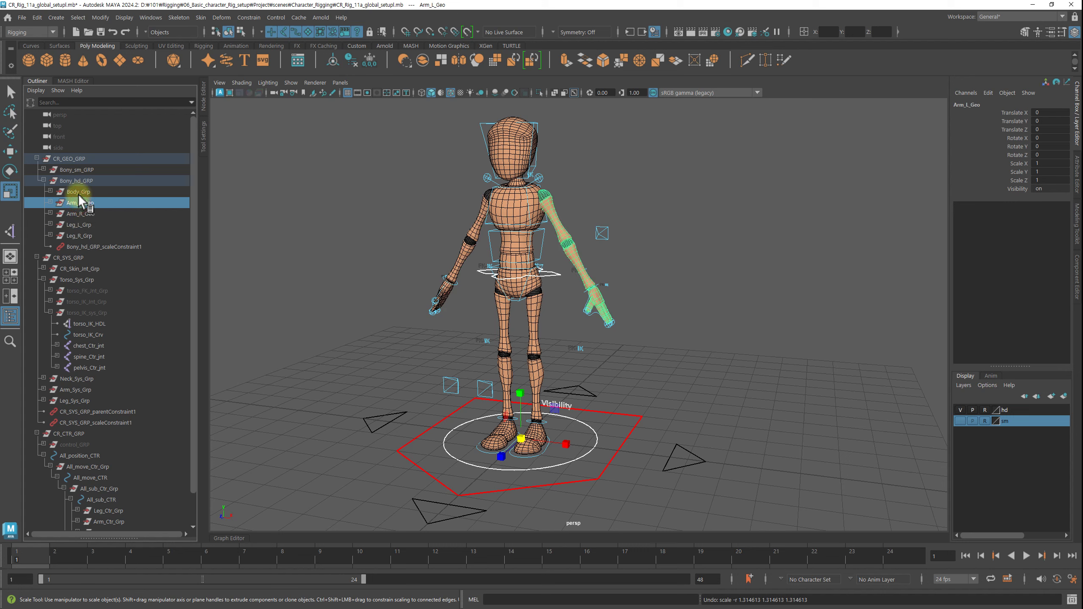
click(78, 192)
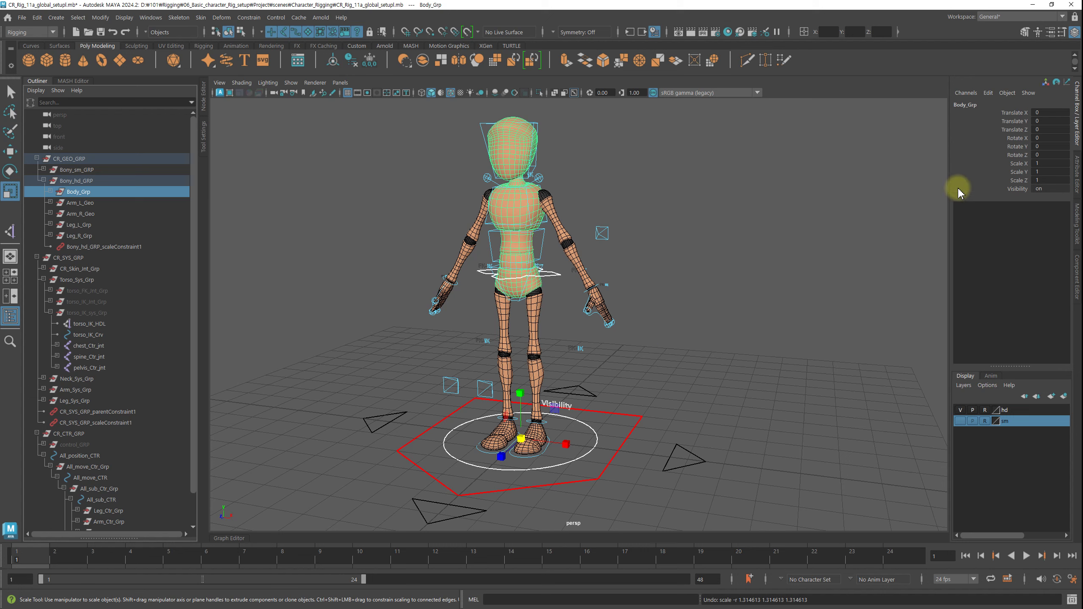
click(659, 357)
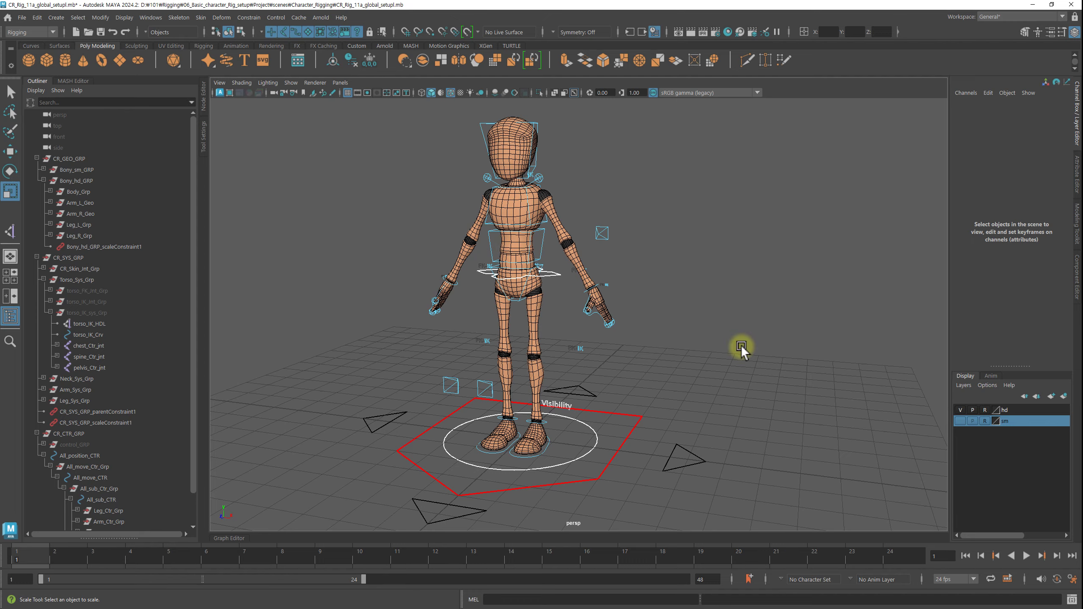
mouse_move(740, 351)
alt+mouse_down()
mouse_move(582, 328)
mouse_move(663, 329)
mouse_move(657, 336)
mouse_move(675, 314)
mouse_move(658, 308)
mouse_move(718, 321)
mouse_move(637, 323)
mouse_move(573, 355)
mouse_move(542, 329)
mouse_move(650, 293)
mouse_move(609, 324)
alt+mouse_up()
scroll(609, 325, down, 2)
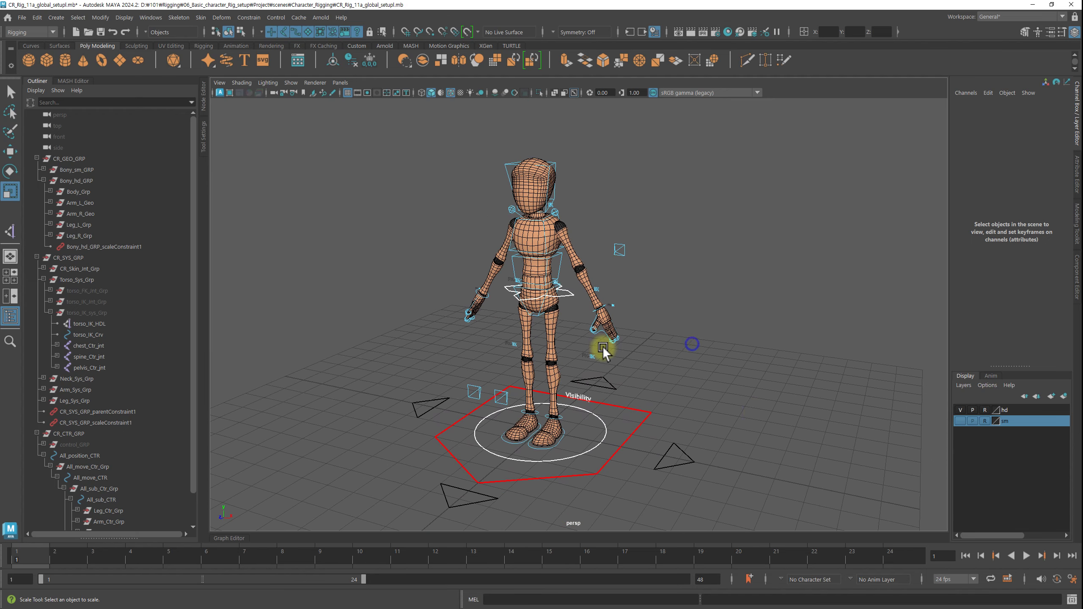
key(w)
click(537, 468)
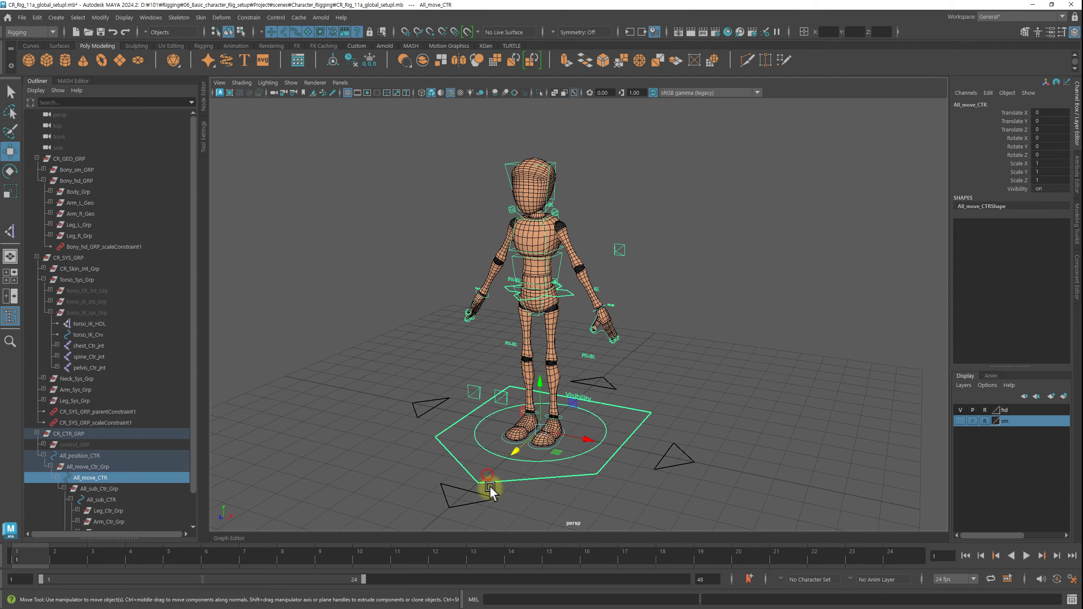
drag(517, 448, 566, 371)
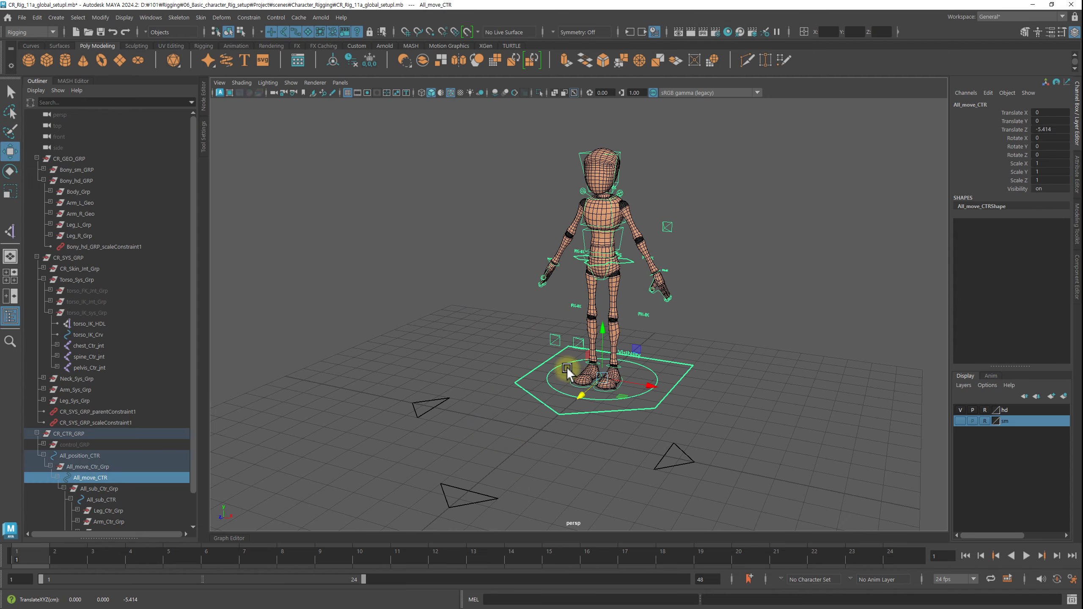
key(ctrl+z)
key(r)
click(542, 432)
mouse_move(542, 432)
mouse_down()
mouse_move(572, 412)
mouse_move(581, 430)
mouse_up()
key(e)
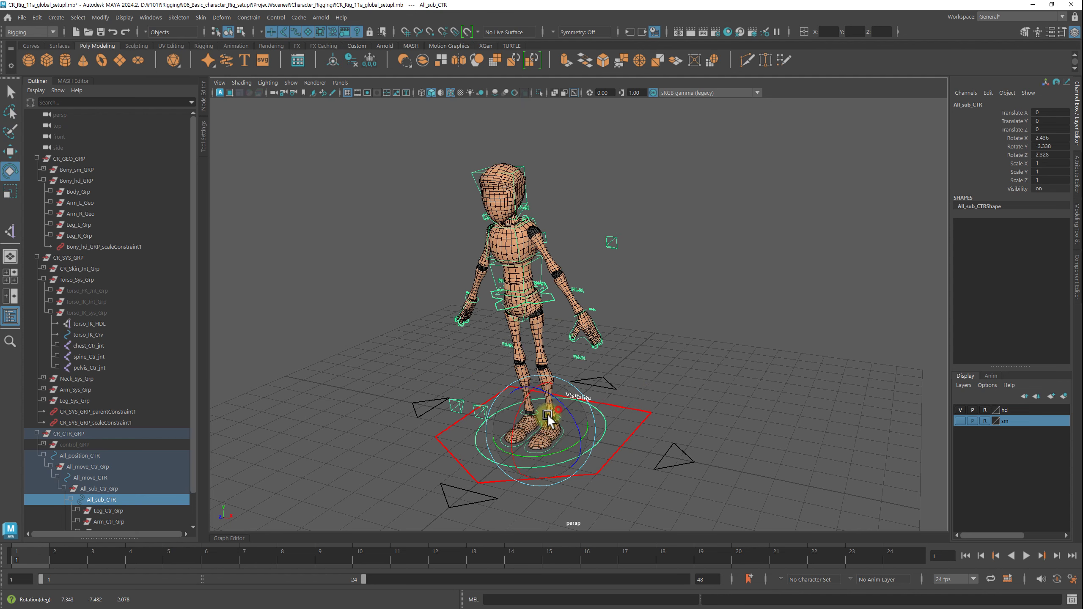
key(ctrl+z)
key(ctrl+z)
key(ctrl+z)
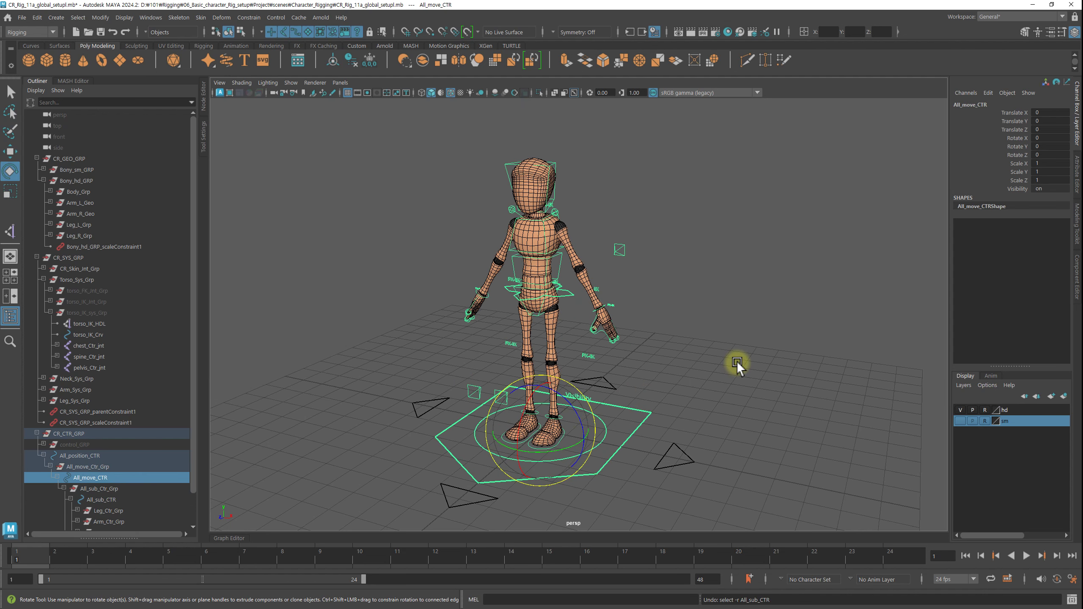
click(738, 363)
scroll(671, 347, down, 3)
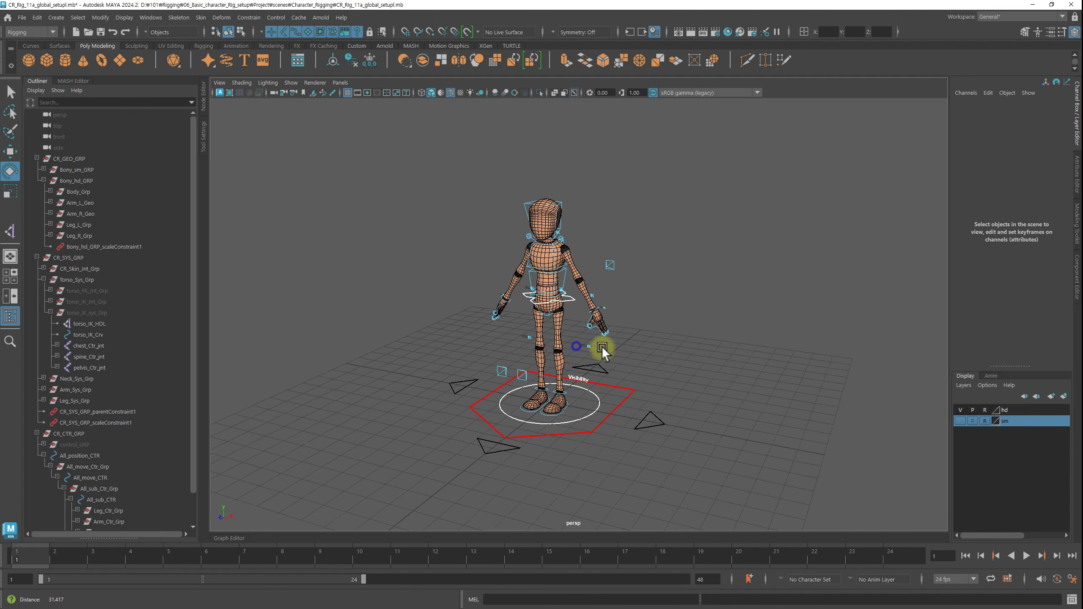
scroll(604, 346, up, 3)
alt+middle_drag(689, 368, 721, 317)
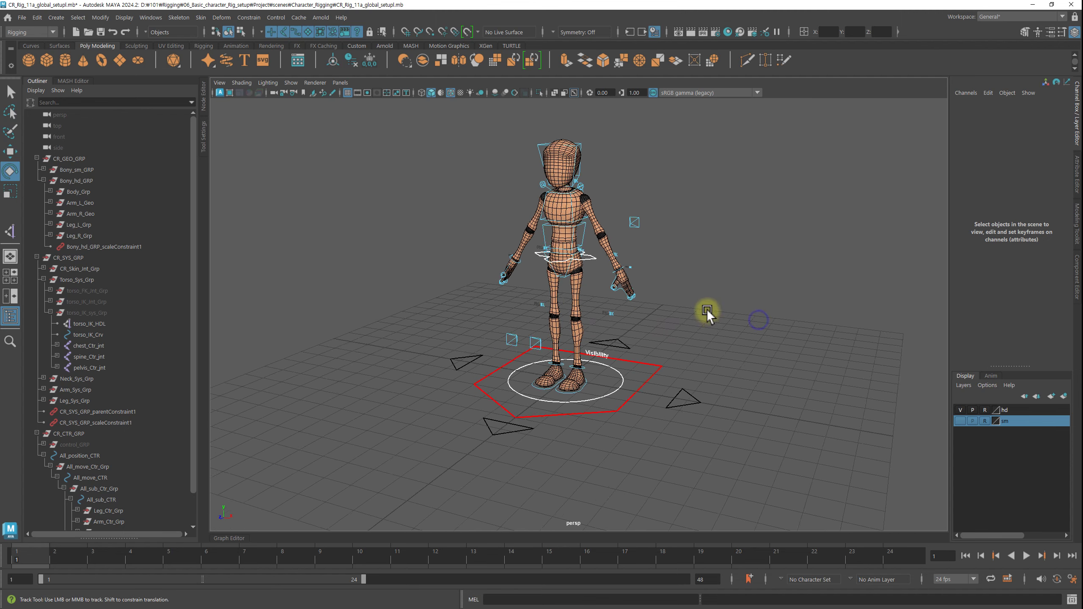
alt+right_drag(706, 309, 722, 341)
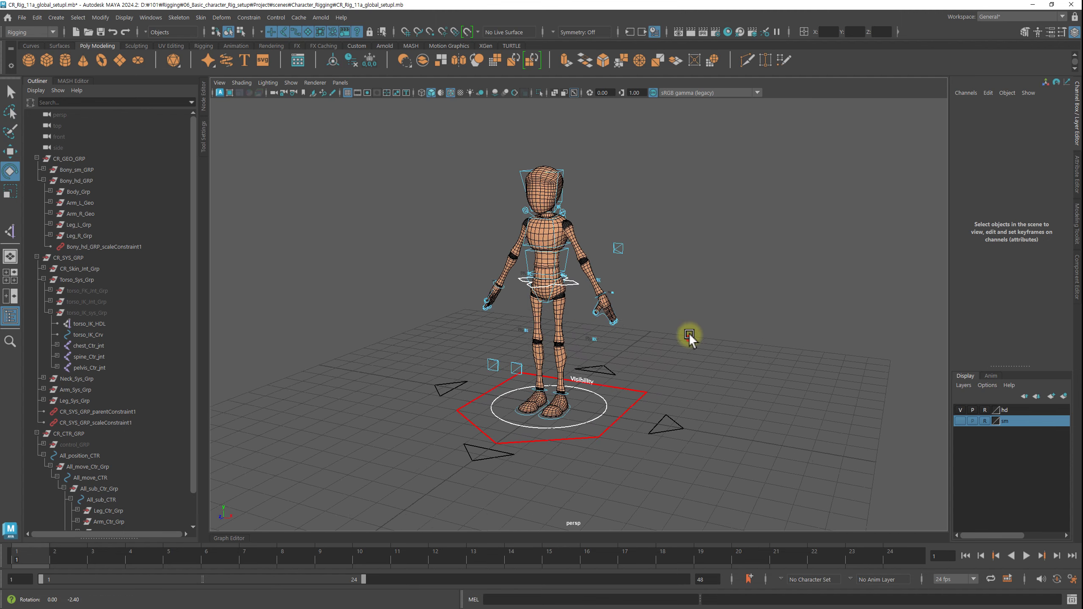